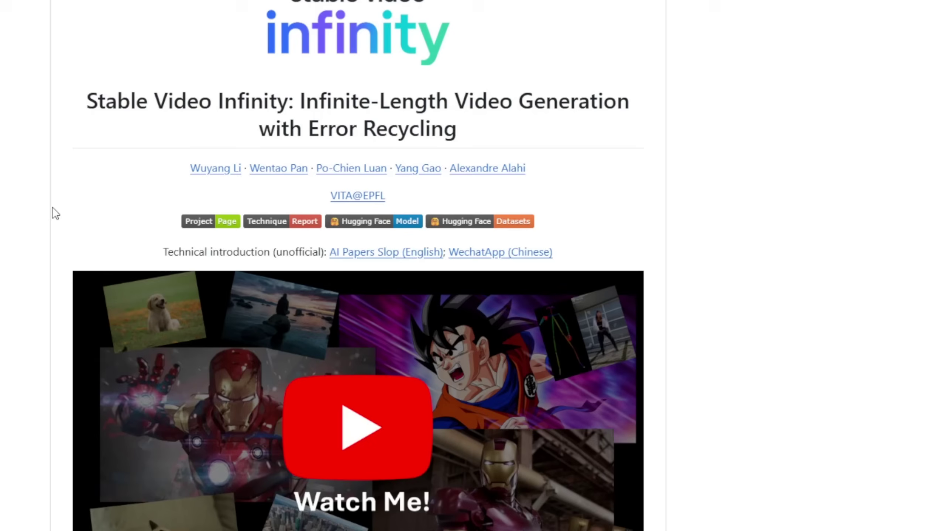
Scroll down the Stable Video Infinity repository page
scroll(55, 213, down, 2)
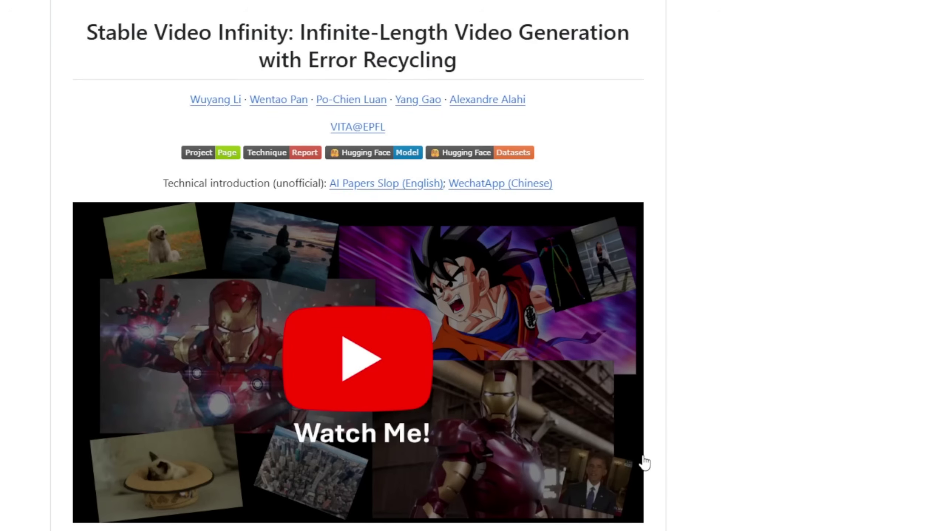
Scroll the README past Highlight and ComfyUI Users to the Download SVI Family table
scroll(412, 528, down, 5)
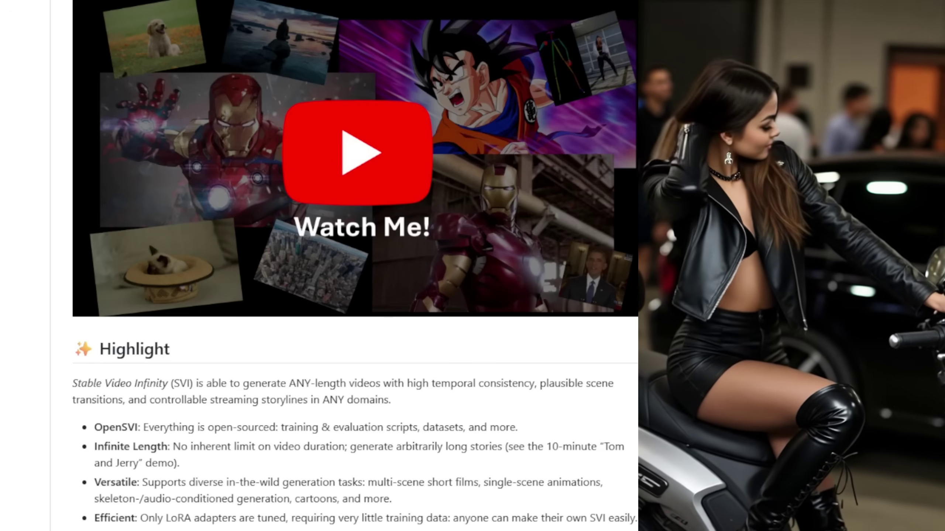
scroll(93, 510, down, 3)
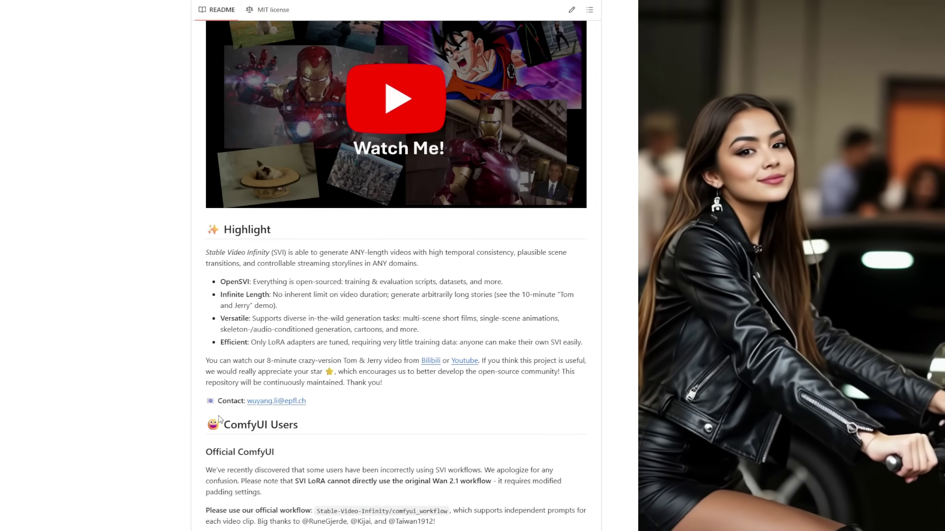
scroll(93, 497, down, 5)
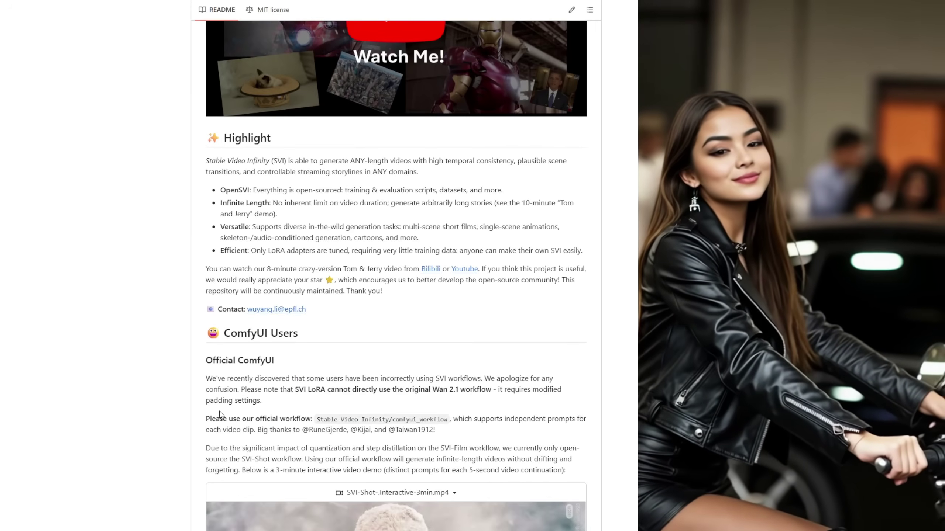
scroll(220, 411, down, 3)
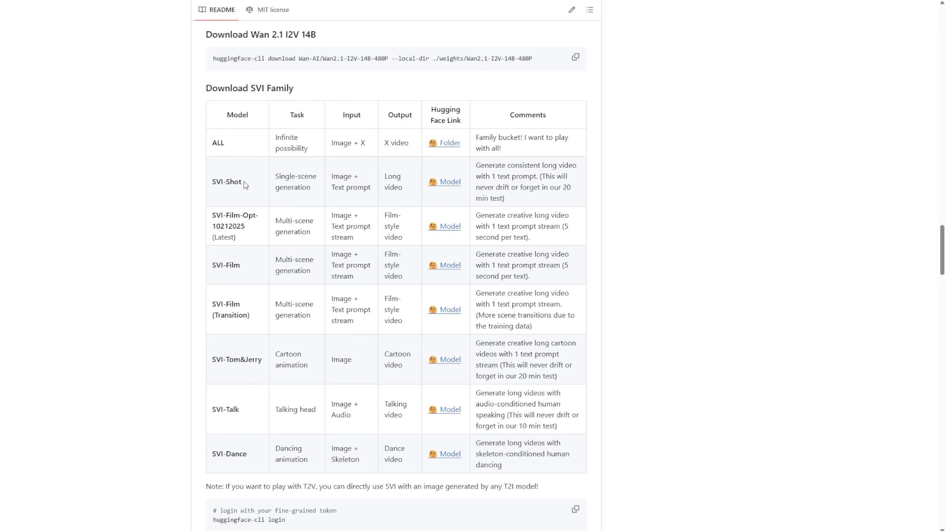
drag(226, 359, 261, 360)
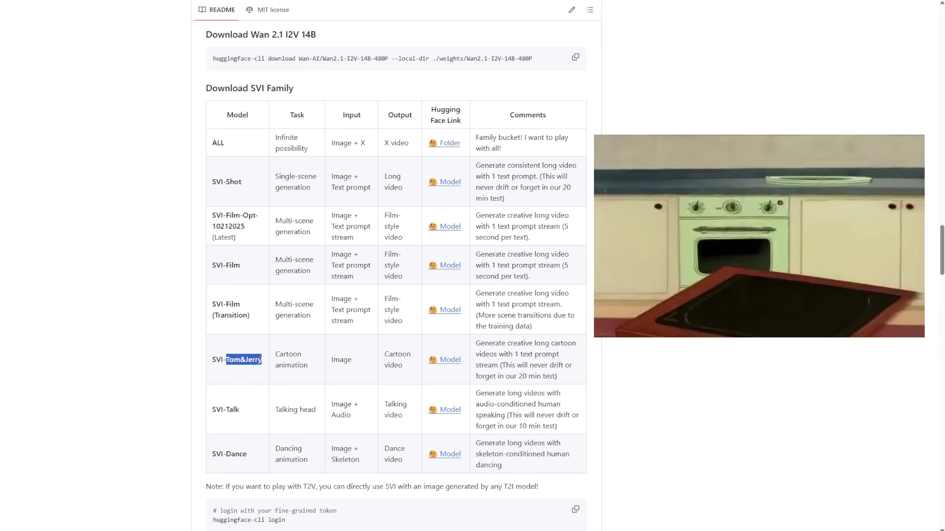
scroll(260, 360, down, 2)
mouse_move(211, 318)
mouse_down()
mouse_move(263, 327)
mouse_move(311, 368)
mouse_move(487, 373)
mouse_up()
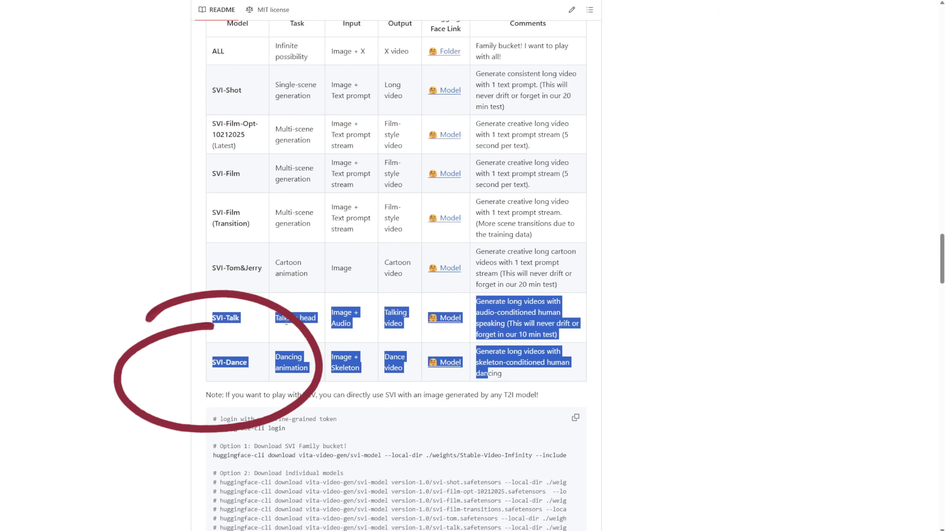
click(305, 315)
scroll(382, 186, up, 3)
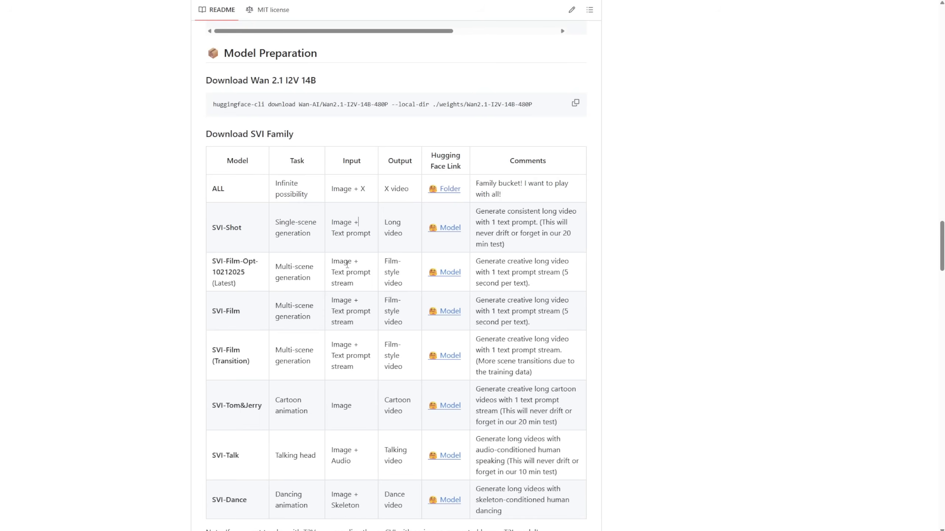
scroll(359, 255, down, 1)
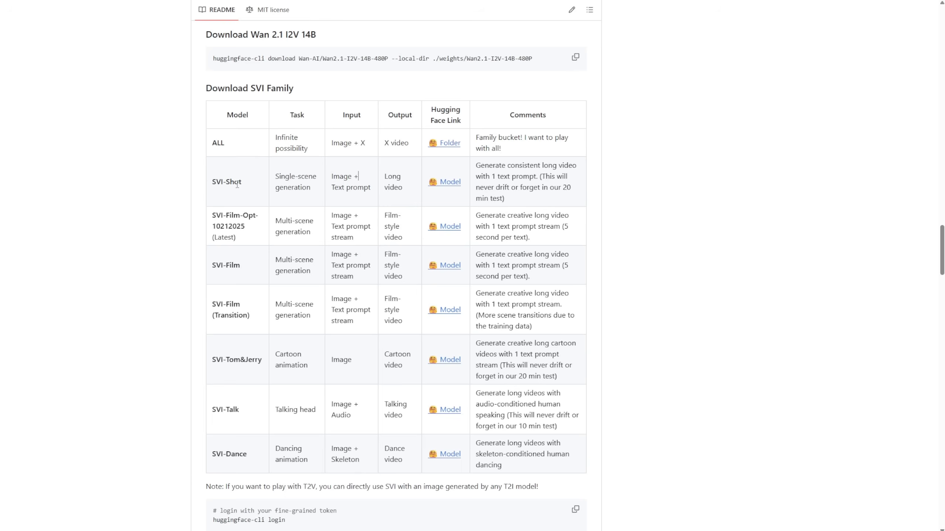
Highlight the SVI-Shot 'Image + Text prompt' input and the film model rows, then deselect
drag(332, 174, 370, 183)
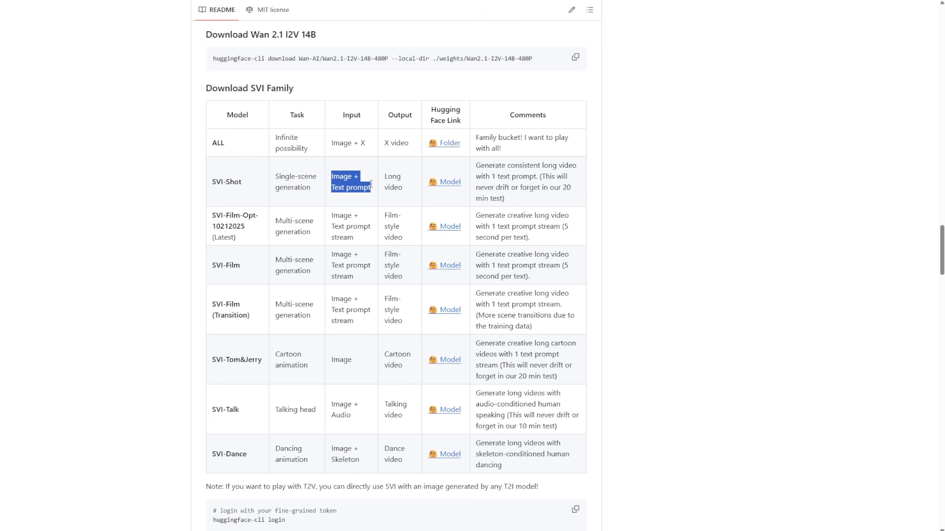
click(338, 180)
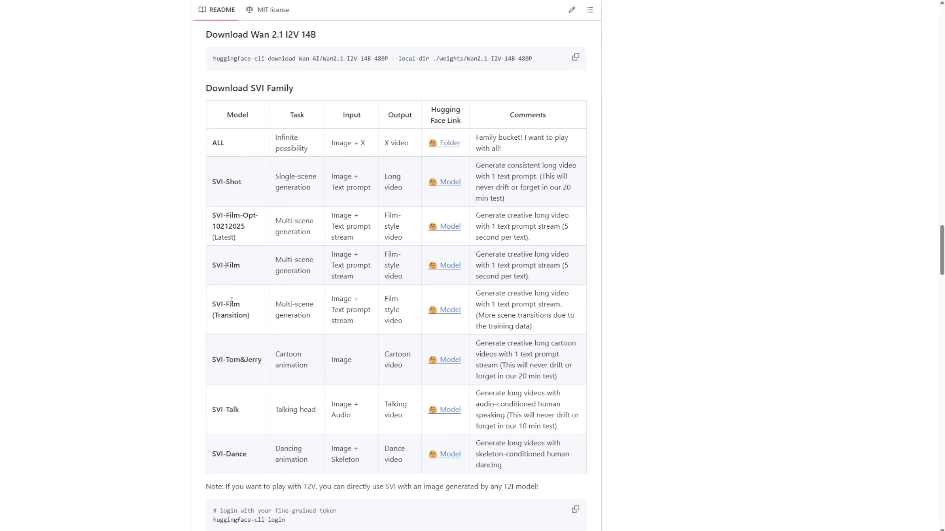
drag(361, 323, 233, 226)
click(246, 273)
Highlight the SVI-Film-Opt input 'Image' and 'Text prompt stream', then deselect and scroll up
double_click(339, 215)
drag(331, 227, 374, 239)
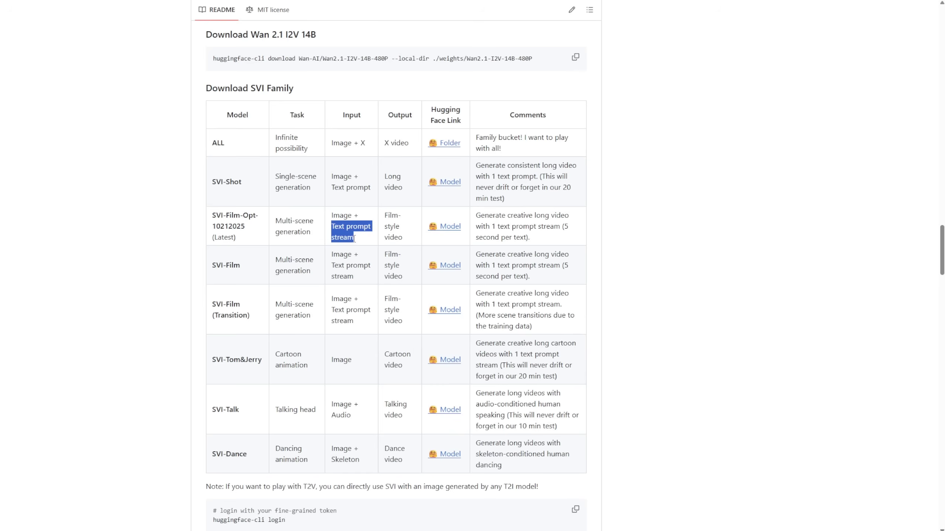
click(355, 238)
scroll(366, 310, up, 1)
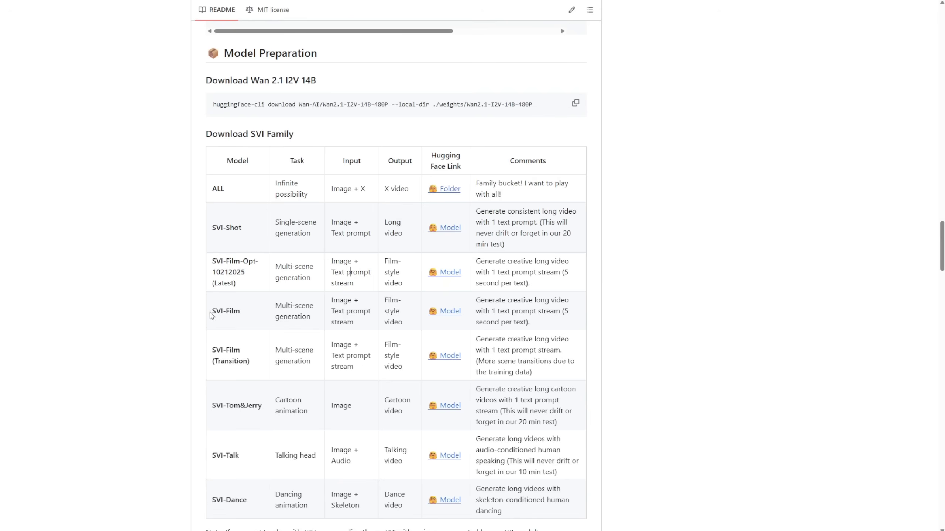
Scroll the Stable Video Infinity model card down through About This Repository and Key Highlights
drag(214, 314, 250, 317)
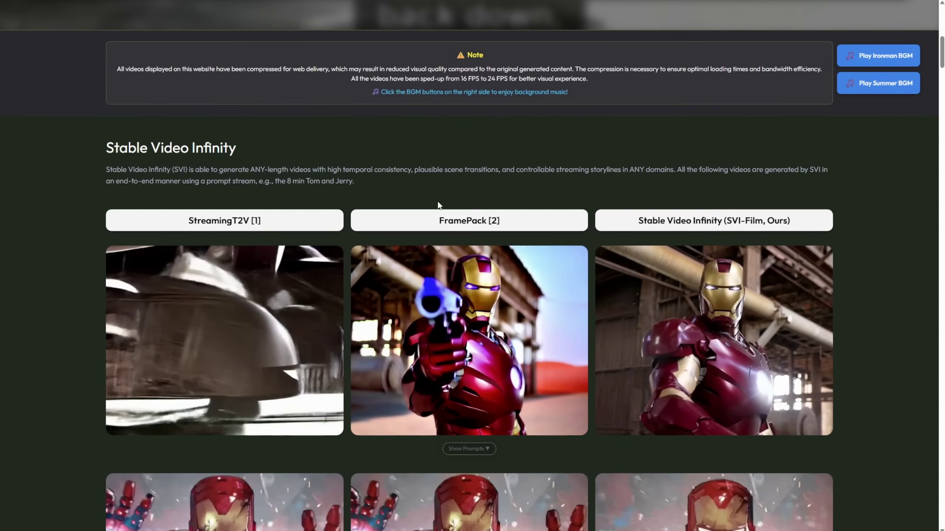
scroll(583, 247, down, 3)
scroll(584, 246, down, 1)
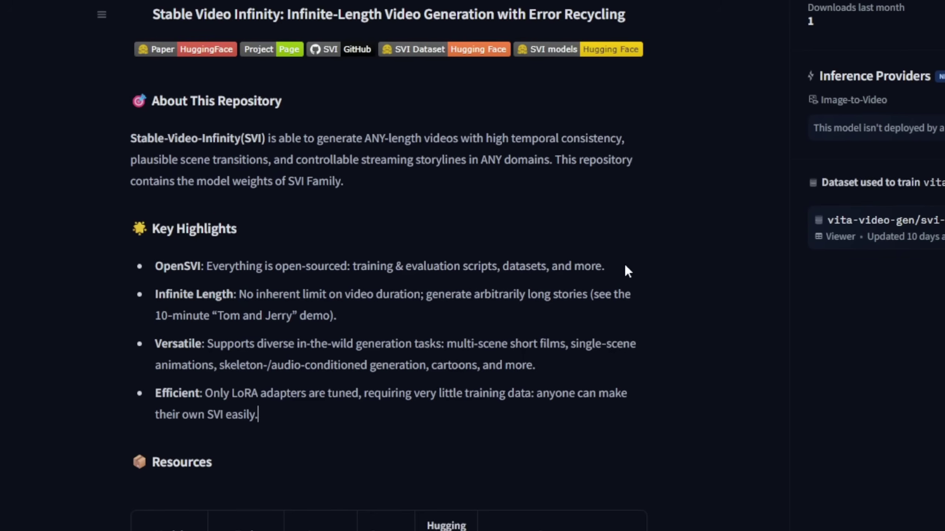
scroll(194, 370, down, 5)
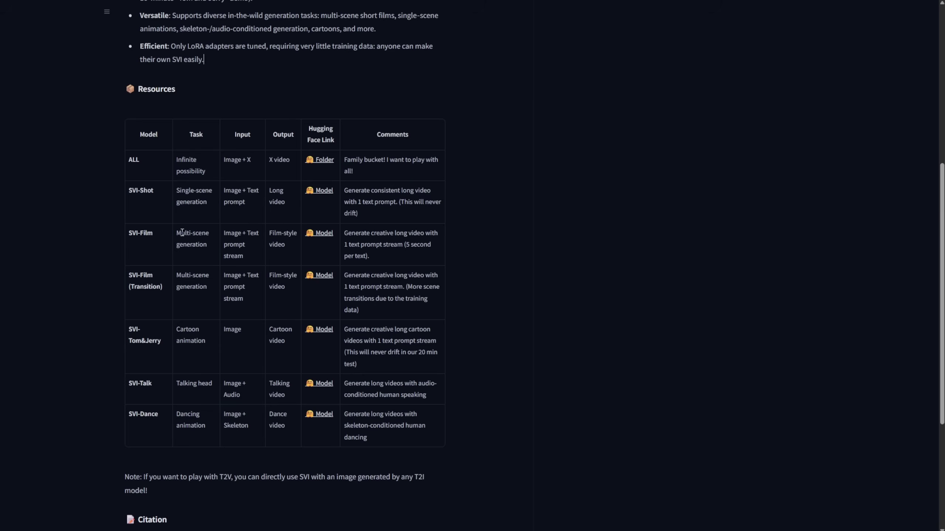
drag(175, 233, 245, 252)
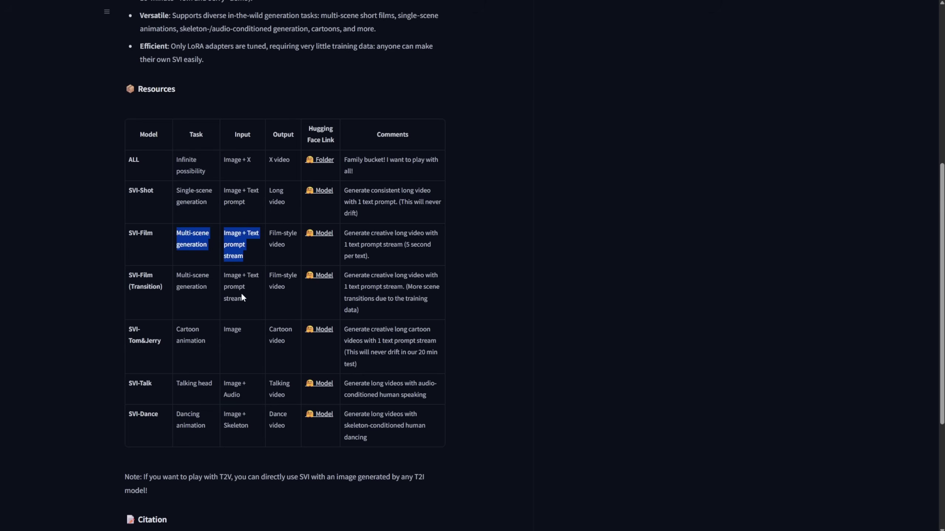
click(251, 257)
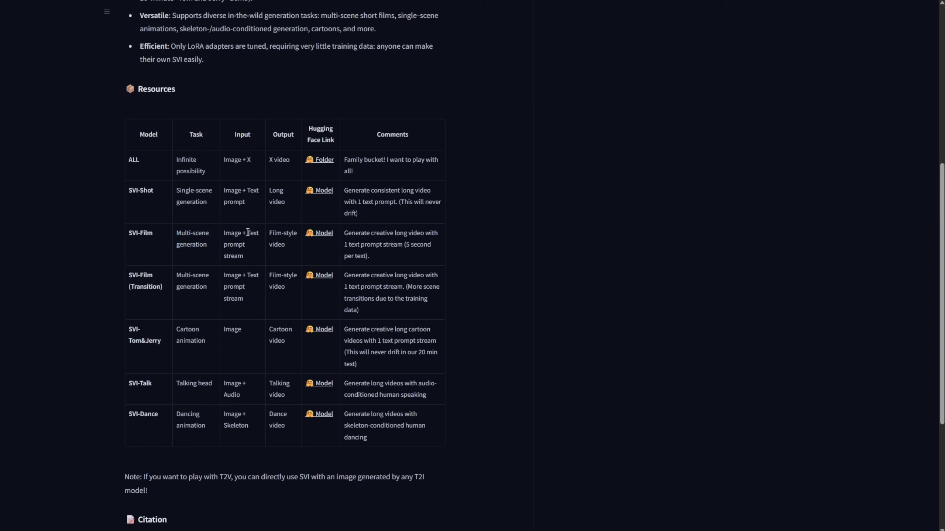
drag(248, 233, 257, 243)
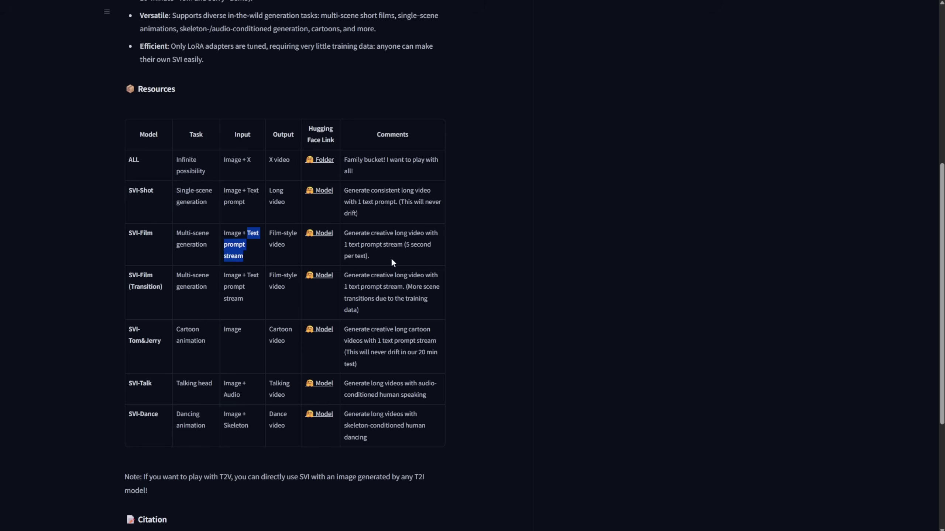
drag(391, 258, 341, 236)
click(404, 399)
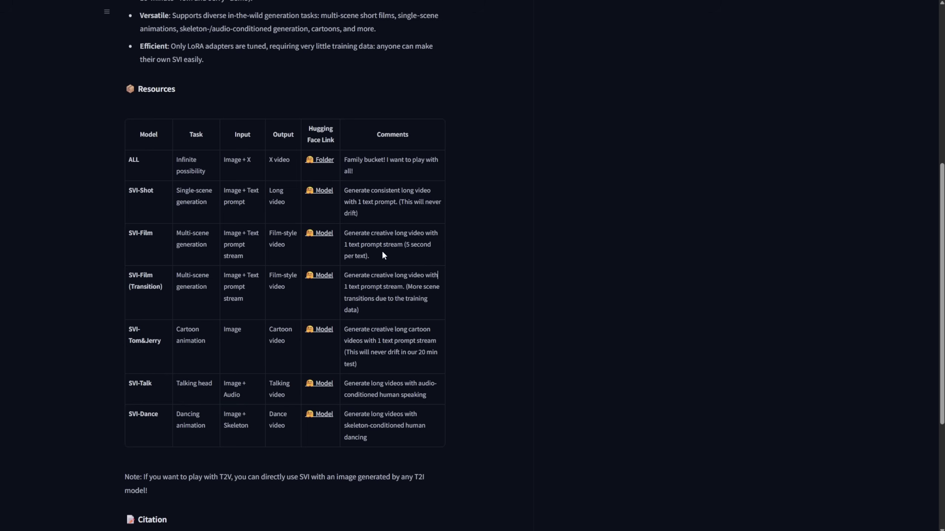
double_click(142, 231)
drag(134, 277, 163, 287)
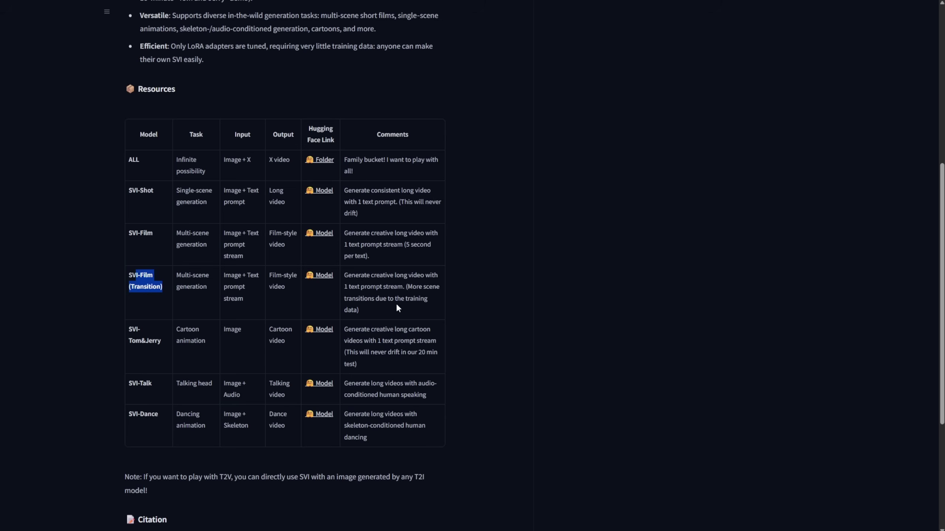
Browse the svi-model repository's version-1.0 folder and look over its weight files
scroll(395, 302, up, 8)
click(223, 97)
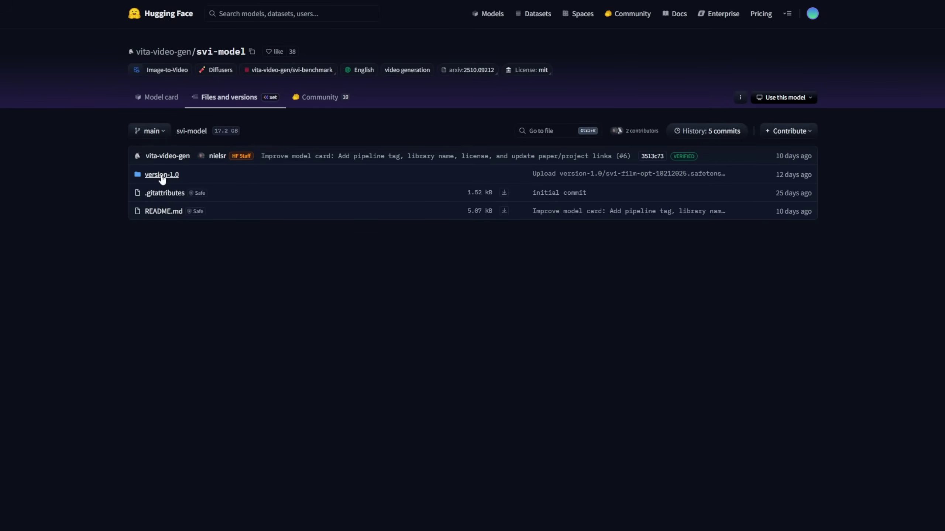
click(161, 176)
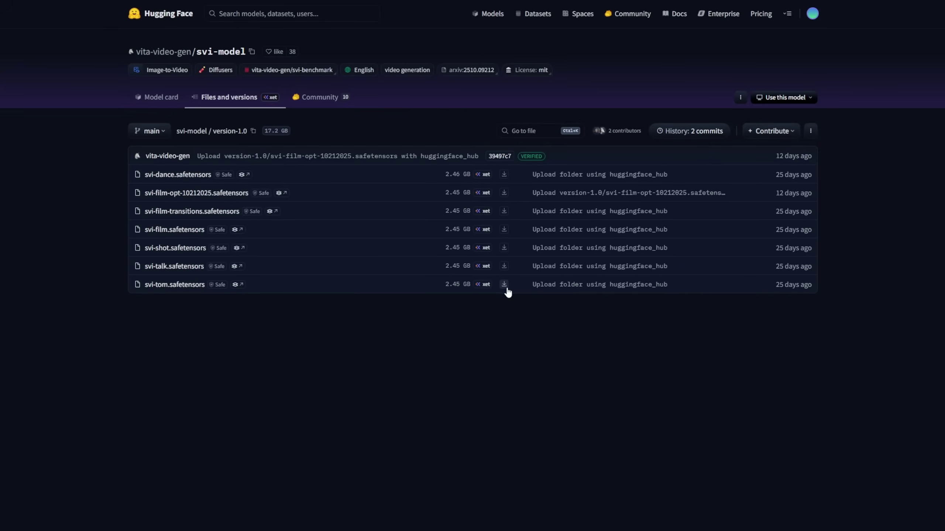
drag(460, 284, 127, 162)
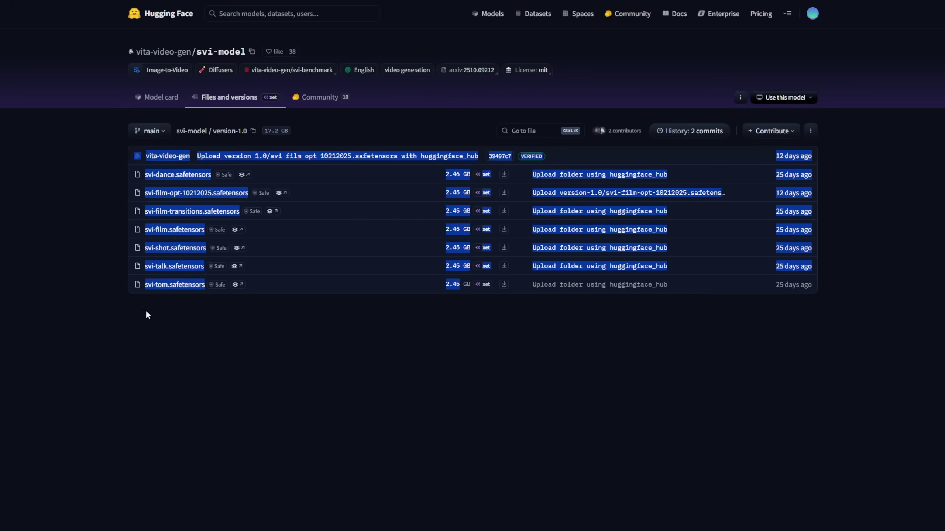
click(315, 116)
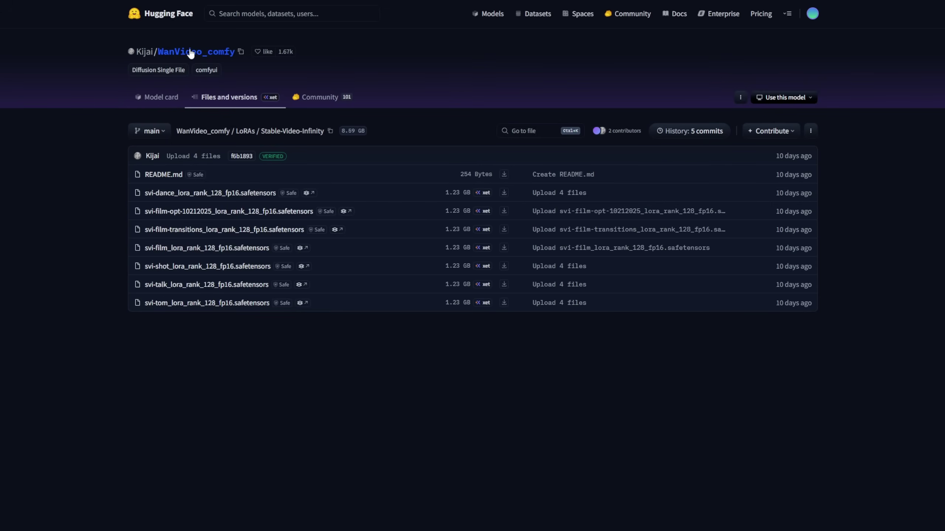
drag(379, 194, 388, 308)
click(346, 334)
drag(314, 216, 141, 212)
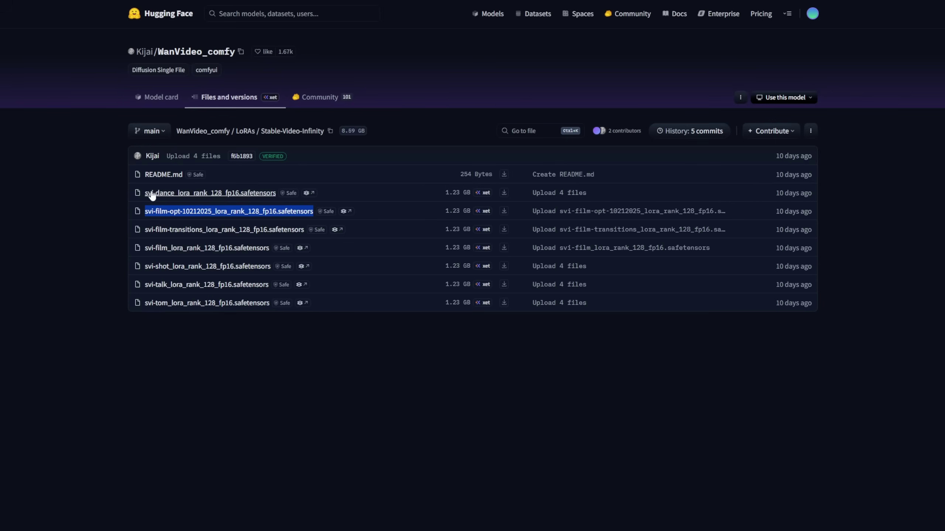
drag(124, 196, 211, 195)
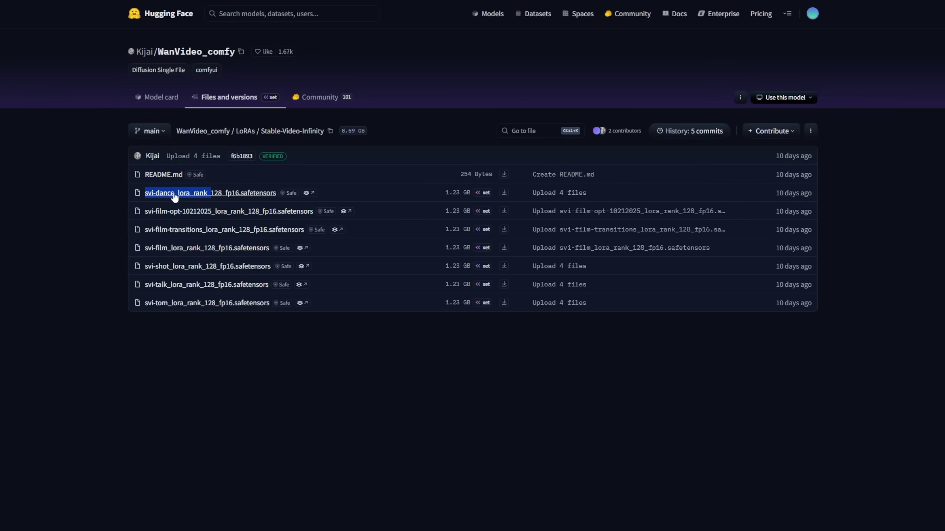
drag(360, 193, 144, 193)
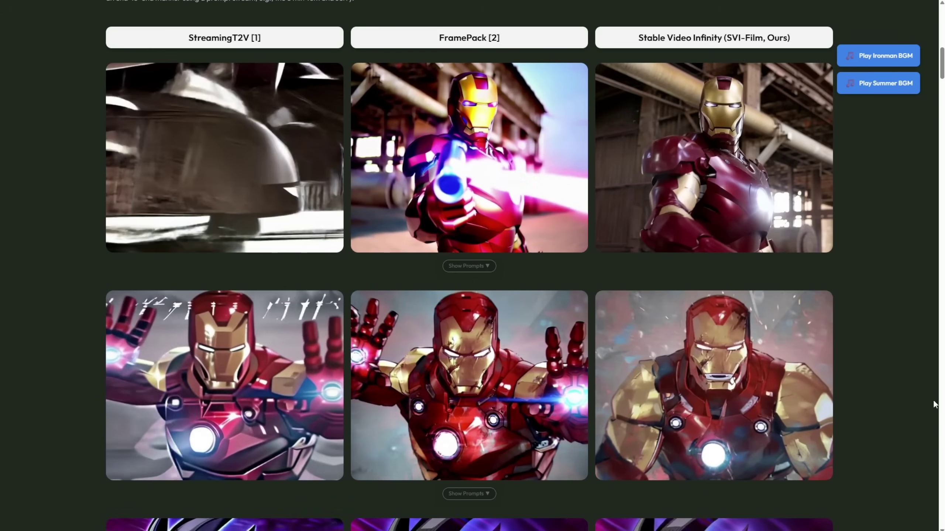
Scroll the project page to the Creative Video Generation giraffe and puppy comparisons
mouse_move(745, 190)
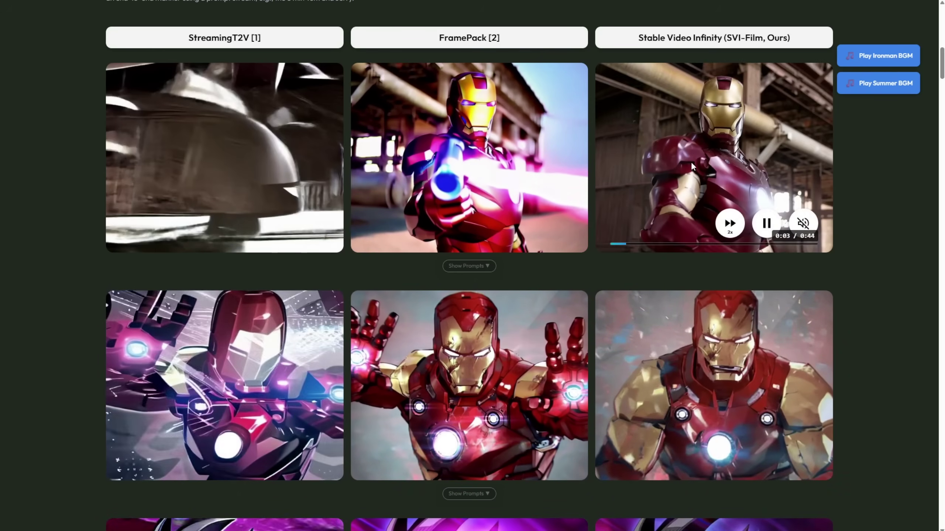
scroll(699, 233, down, 7)
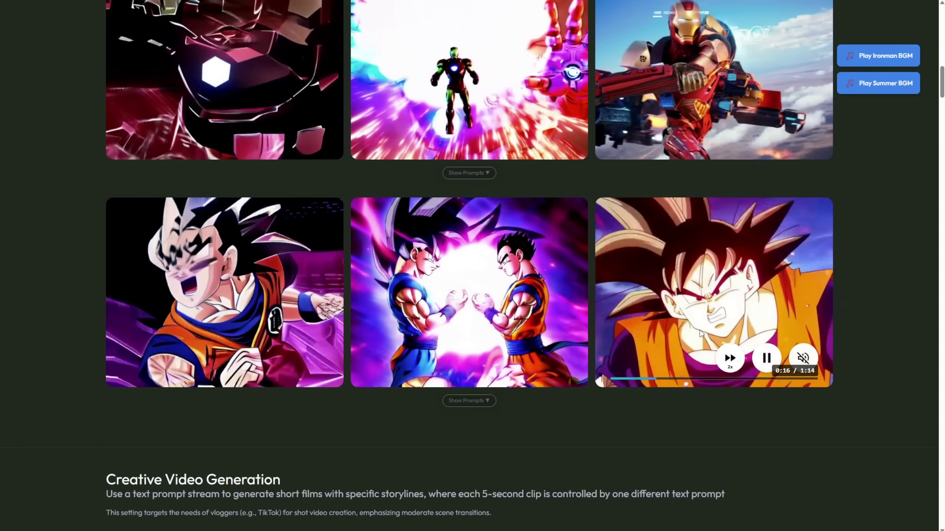
scroll(720, 185, up, 1)
scroll(720, 185, up, 7)
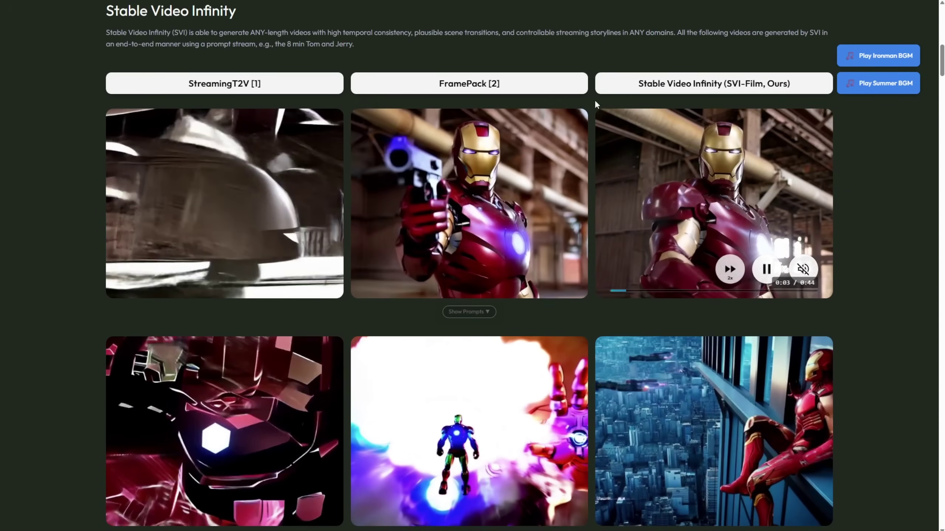
scroll(706, 197, down, 17)
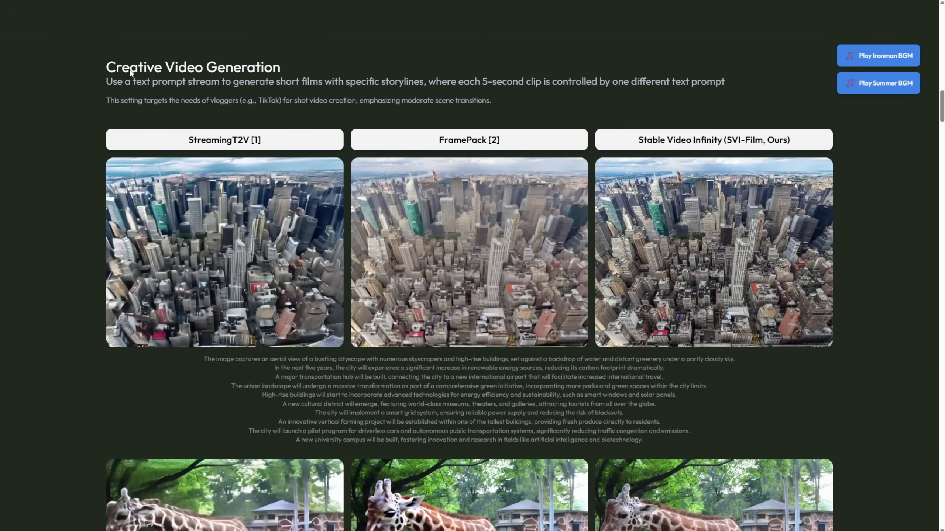
scroll(810, 255, down, 13)
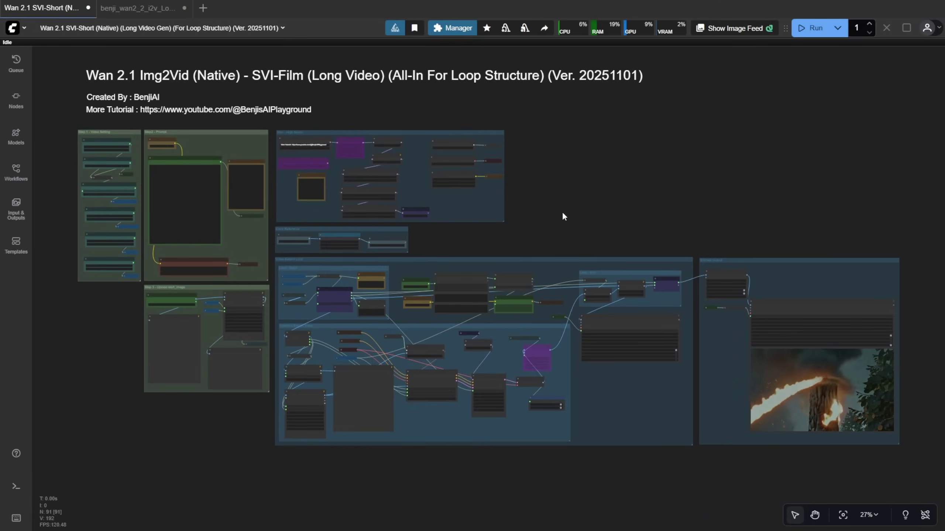
Zoom and pan the Wan 2.1 SVI-Film workflow canvas to view its node groups
scroll(308, 125, up, 3)
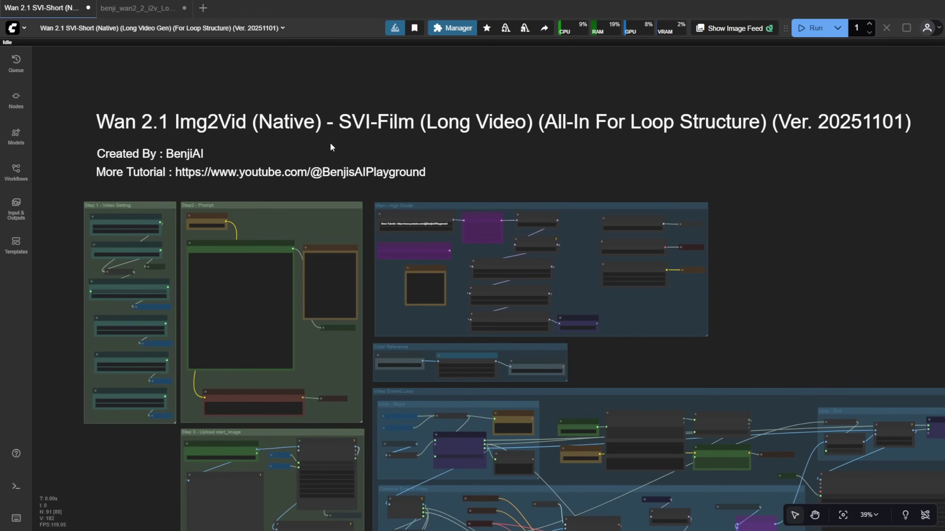
scroll(329, 142, up, 1)
drag(567, 133, 674, 52)
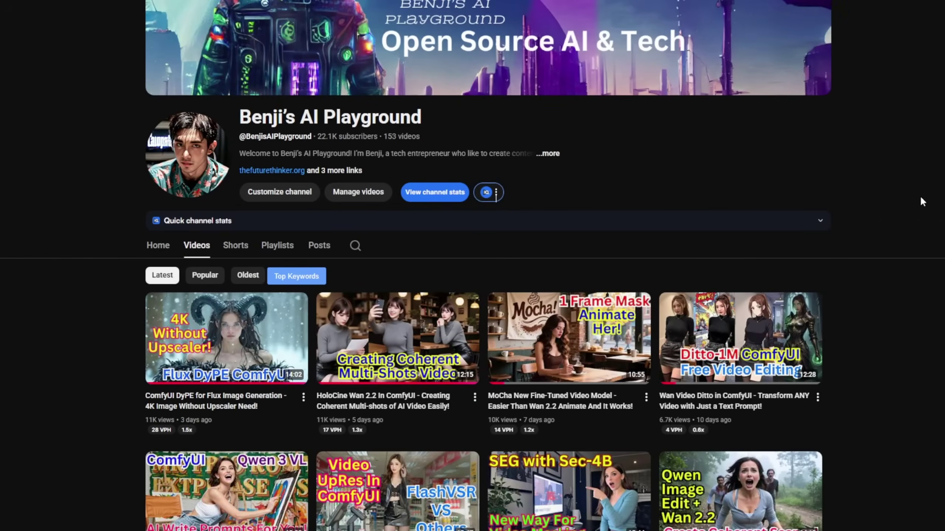
scroll(920, 195, down, 20)
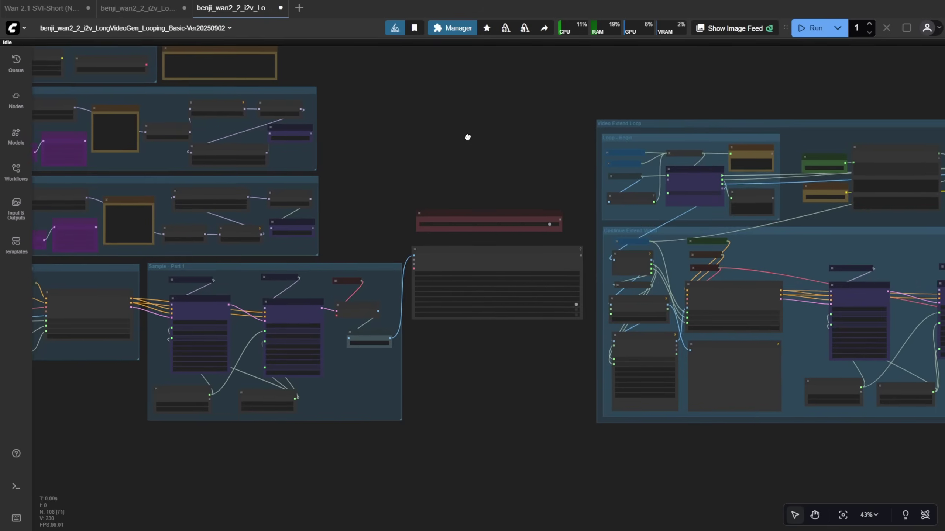
Inspect the Sample - Part 1 group and its Video Combine output node
scroll(539, 235, up, 5)
click(297, 312)
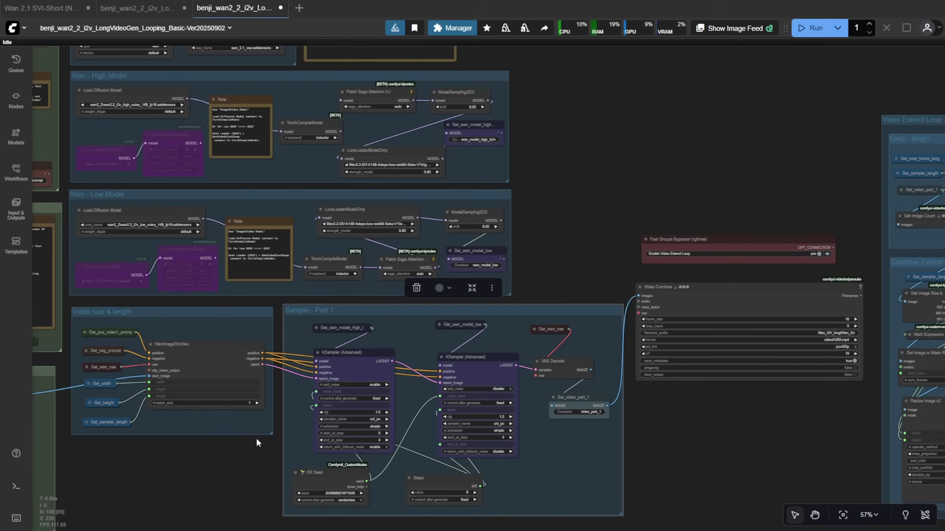
drag(220, 482, 283, 396)
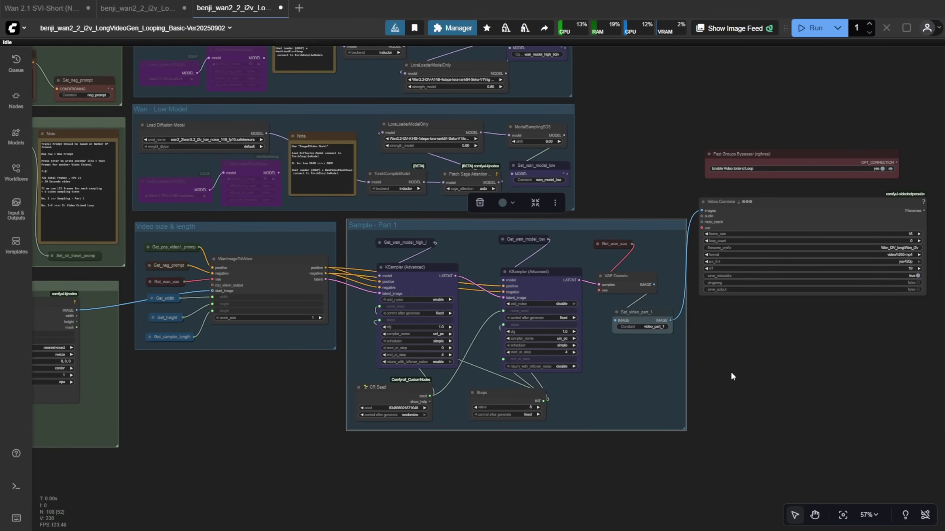
click(800, 228)
Pan to the Video Extend Loop group, then back to the model loading groups
drag(781, 449, 442, 459)
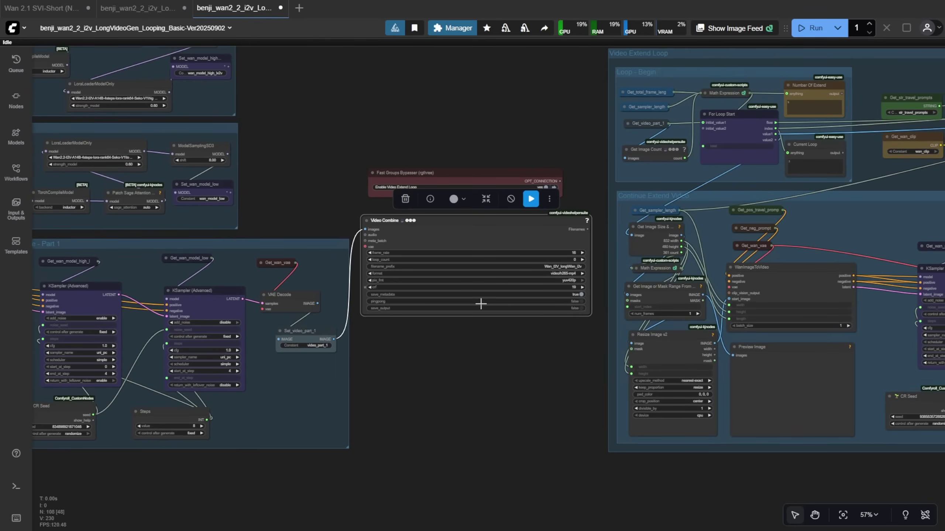
drag(583, 134, 146, 179)
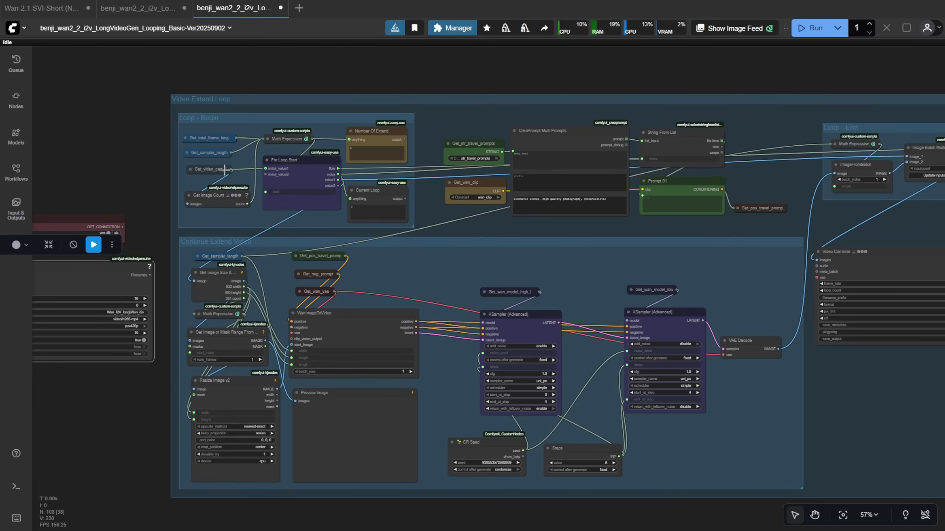
scroll(474, 199, up, 3)
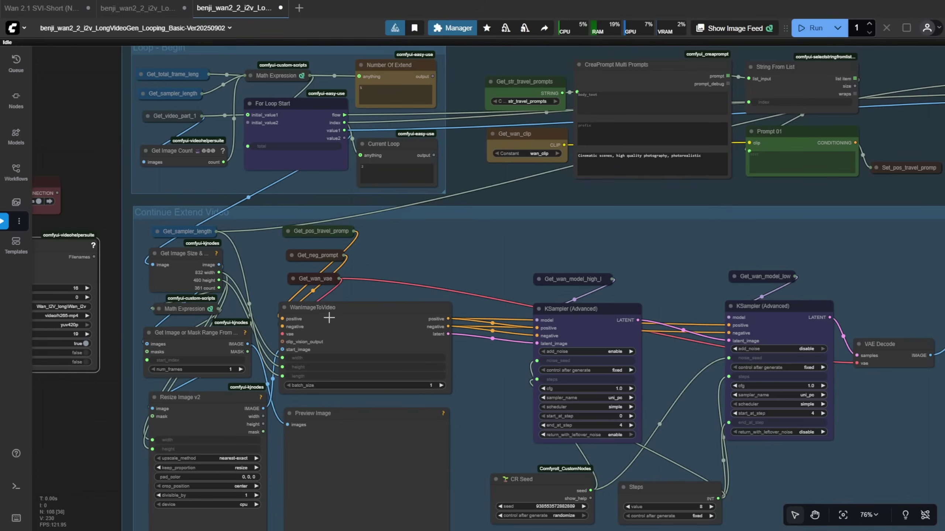
scroll(346, 311, down, 4)
scroll(345, 311, down, 3)
drag(629, 133, 431, 116)
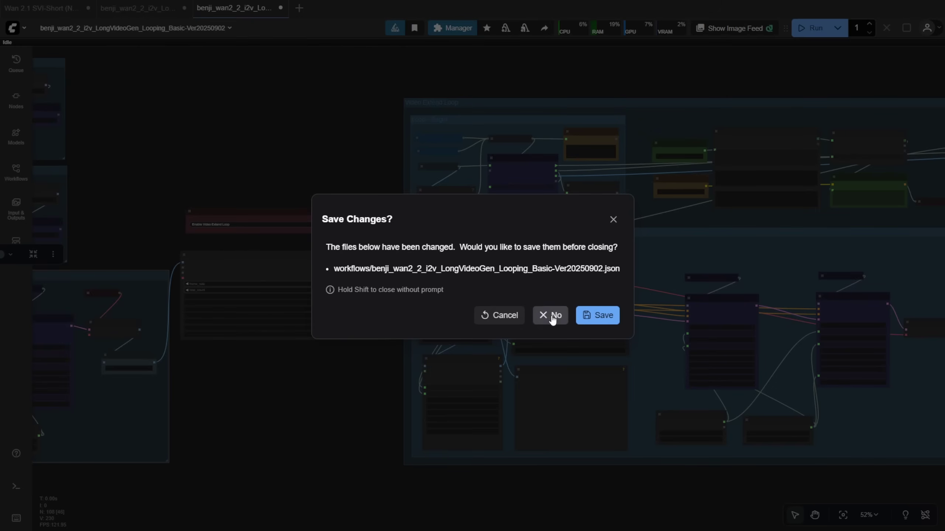
Close the basic looping workflow without saving and bring up the All-In-Looping workflow overview
click(553, 317)
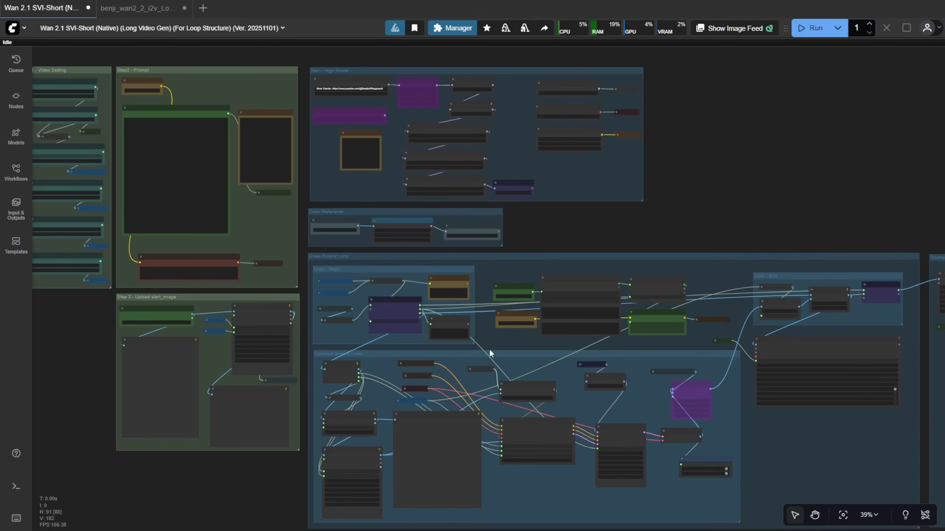
click(153, 9)
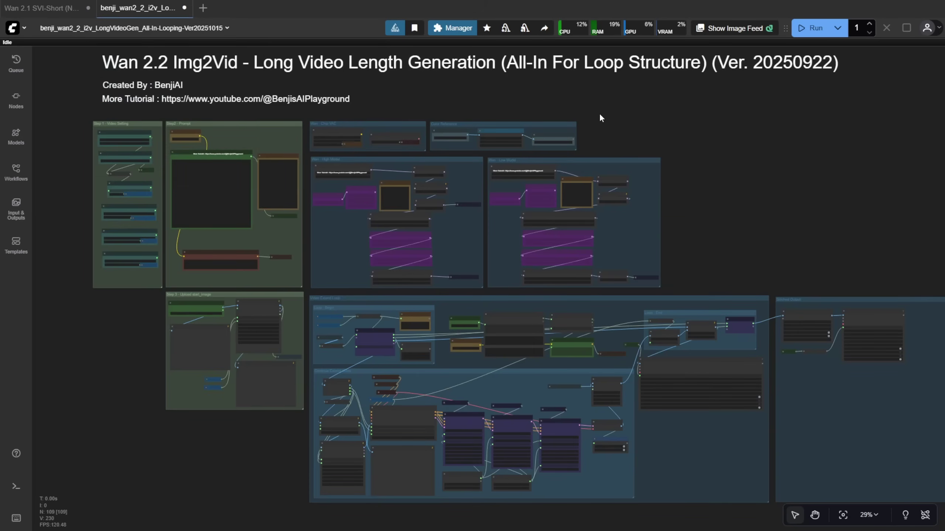
drag(612, 120, 578, 131)
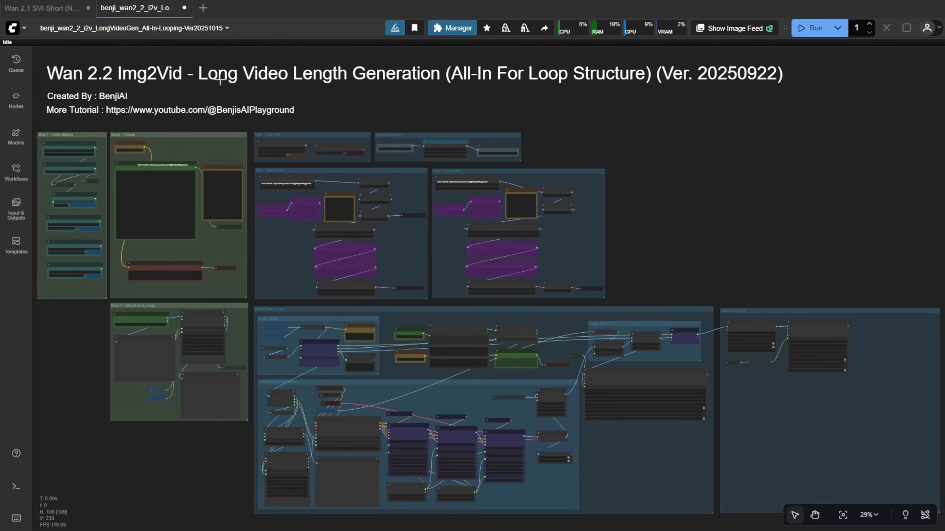
drag(313, 93, 394, 85)
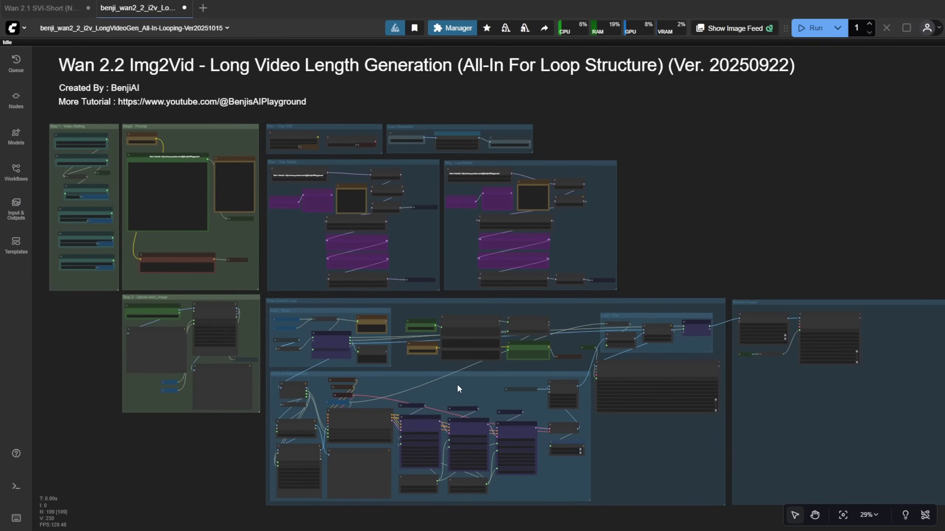
Zoom into the Video Extend Loop samplers and the Wan High and Low Model groups
scroll(456, 385, up, 3)
scroll(196, 287, down, 3)
scroll(196, 286, up, 4)
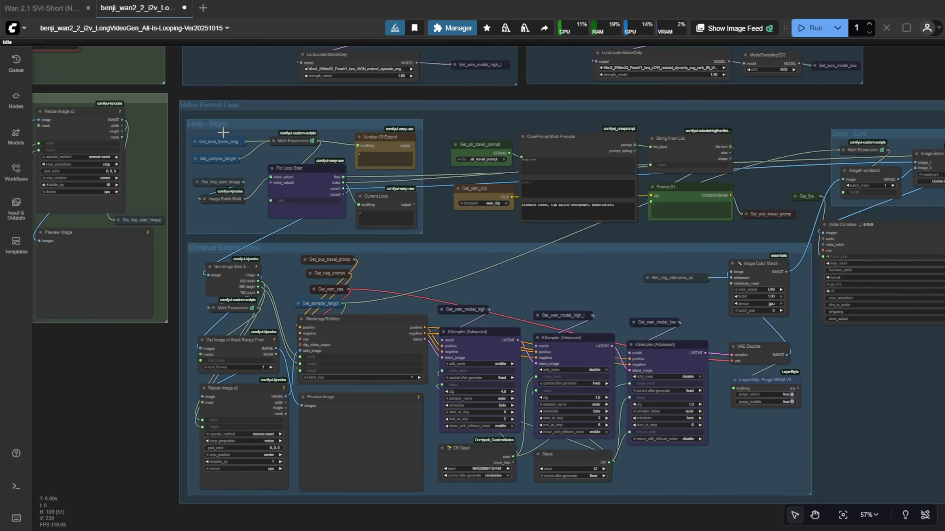
scroll(512, 398, up, 3)
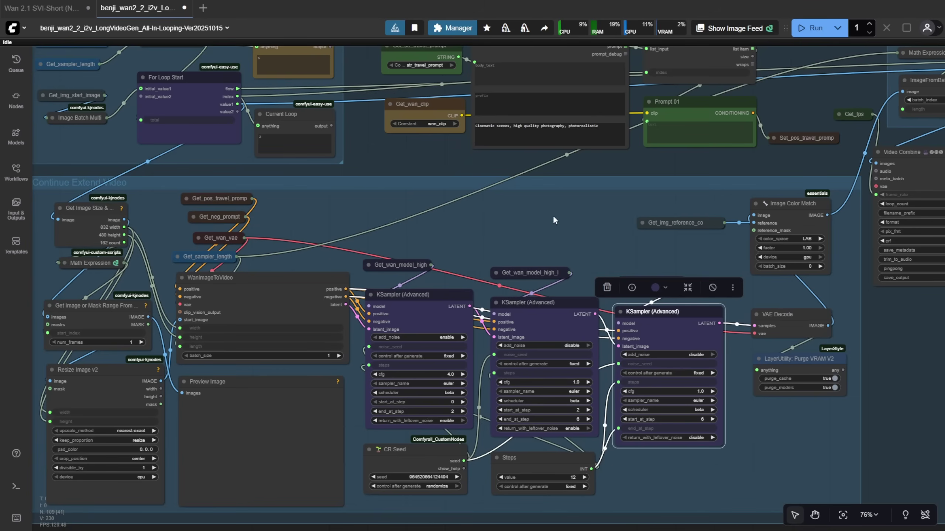
scroll(443, 168, down, 3)
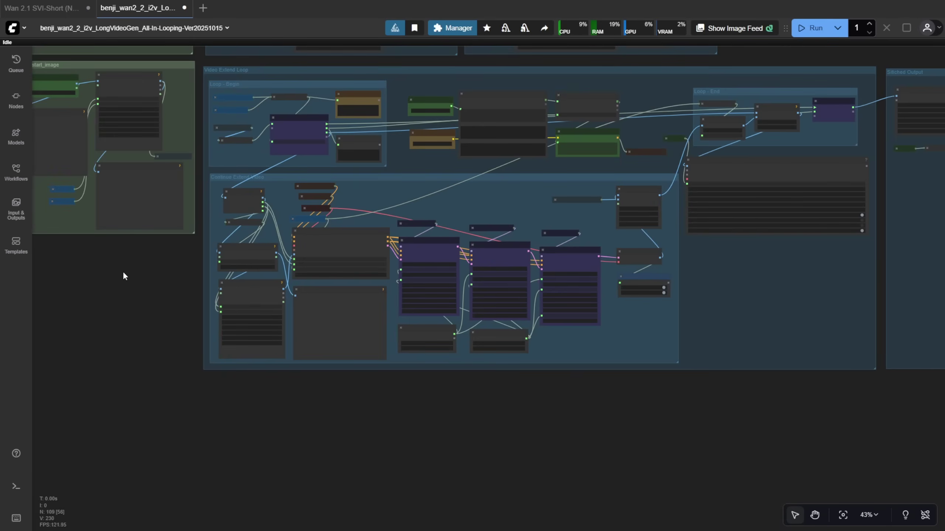
drag(122, 275, 144, 497)
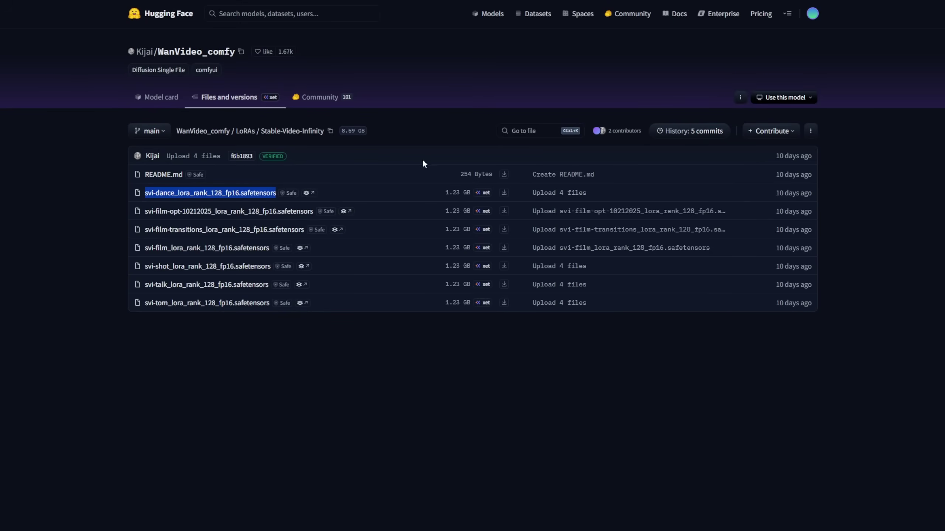
click(437, 353)
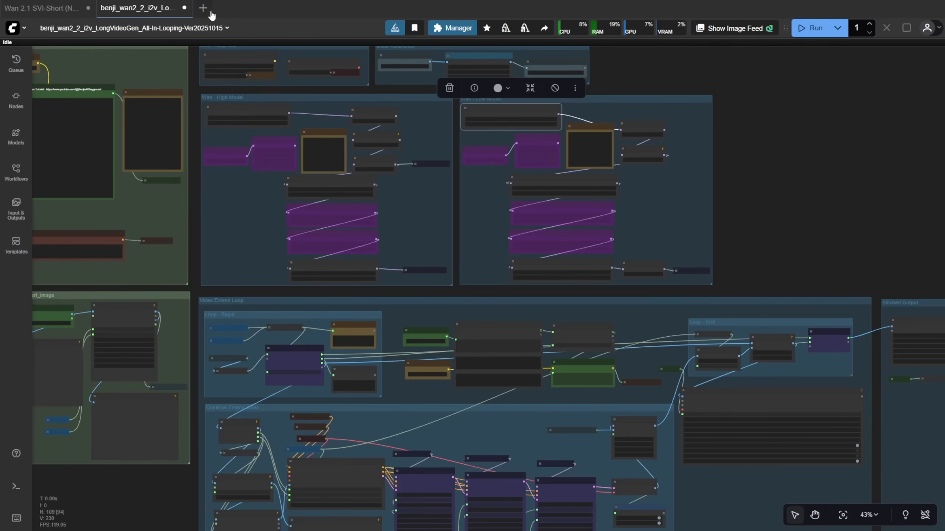
Close All-In-Looping without saving and show the Wan 2.1 workflow's title and output preview
scroll(680, 224, down, 6)
click(184, 8)
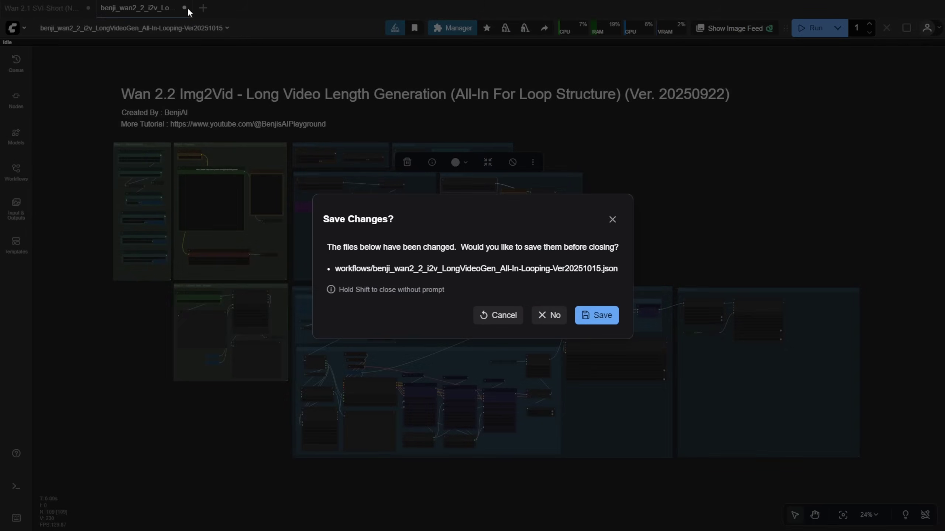
click(554, 316)
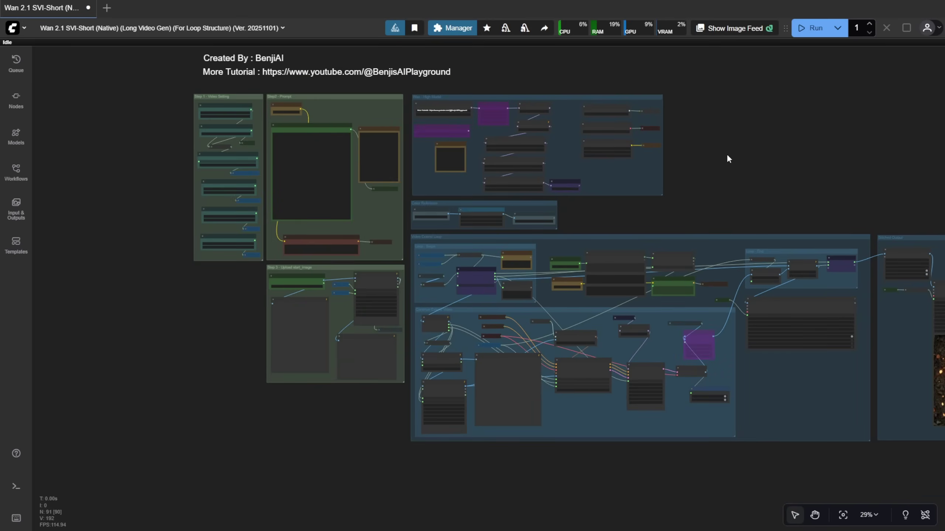
drag(728, 159, 586, 196)
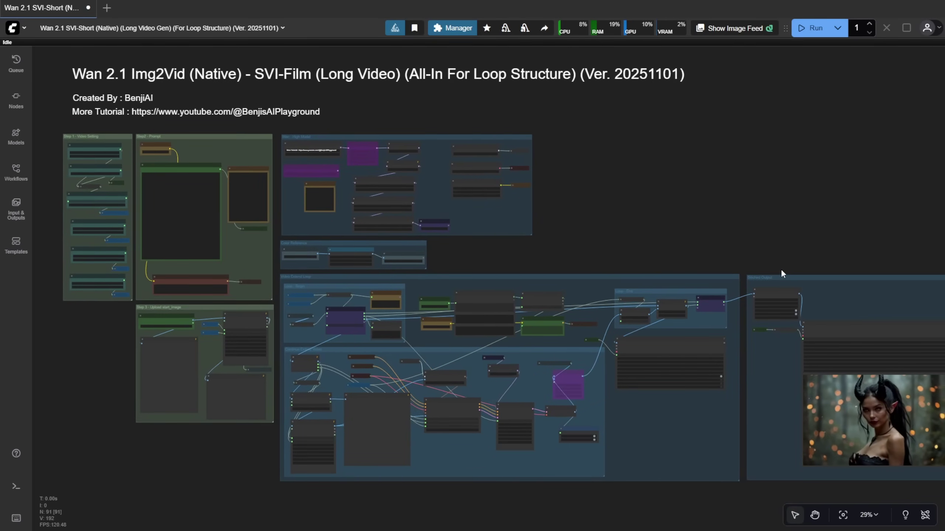
Check the SVI-Film LoRA loader's list of available LoRA files without changing the selection
scroll(368, 223, up, 15)
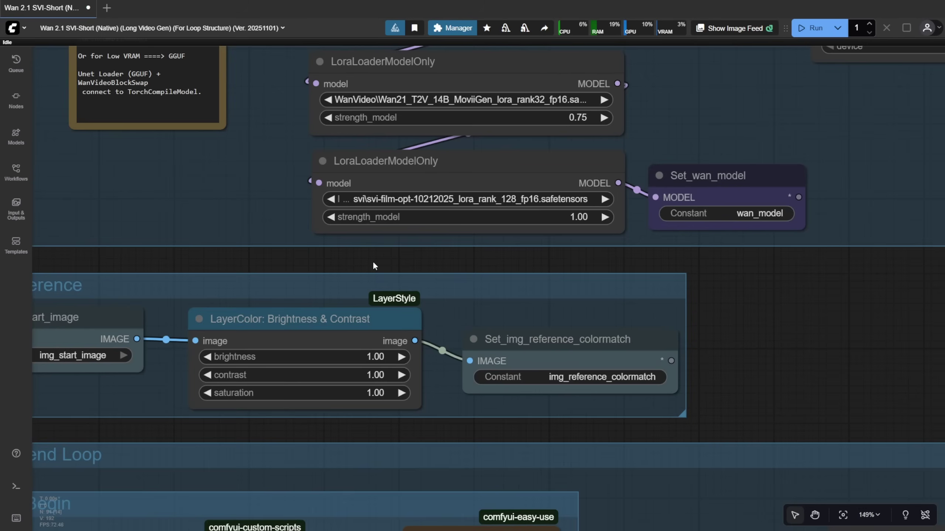
drag(377, 260, 360, 331)
click(698, 245)
click(442, 255)
scroll(431, 257, up, 3)
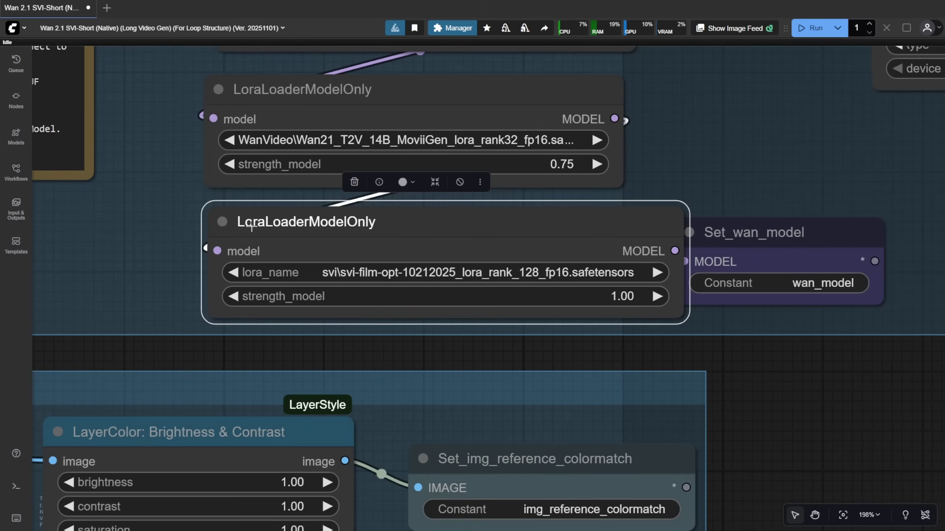
click(504, 273)
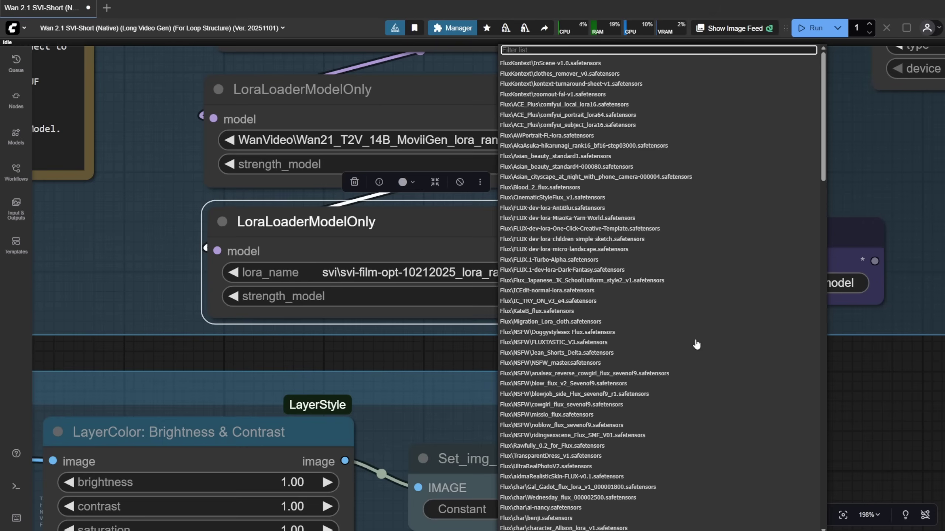
click(476, 348)
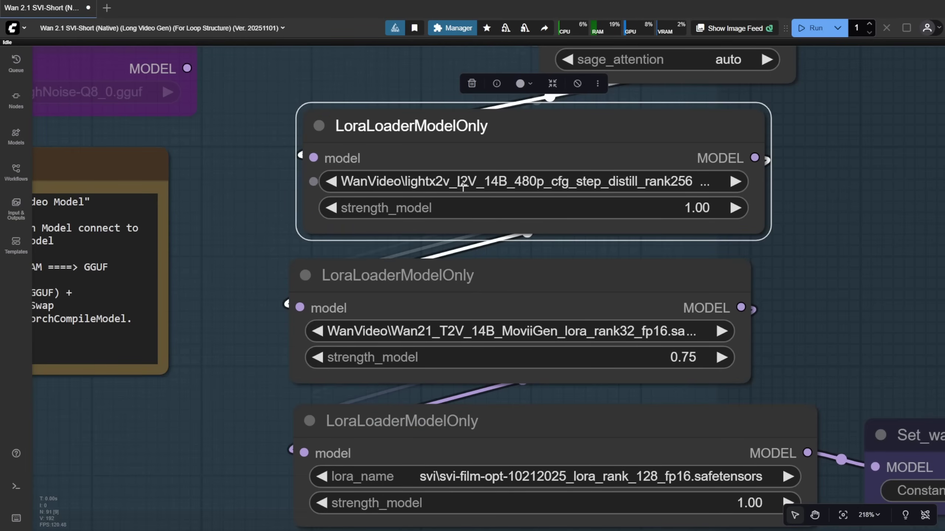
Stretch the lightx2v and MoviiGen LoraLoaderModelOnly nodes wider until their full file names show
scroll(463, 186, up, 4)
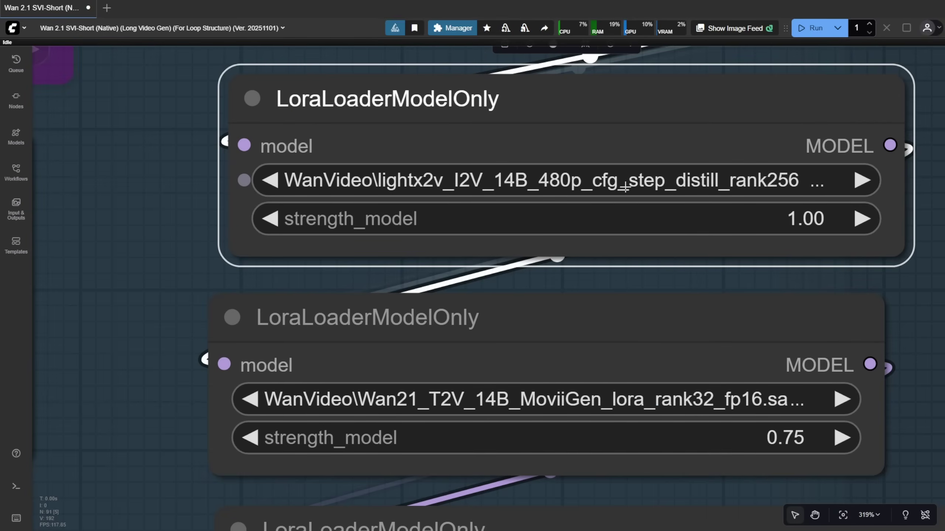
scroll(896, 291, down, 2)
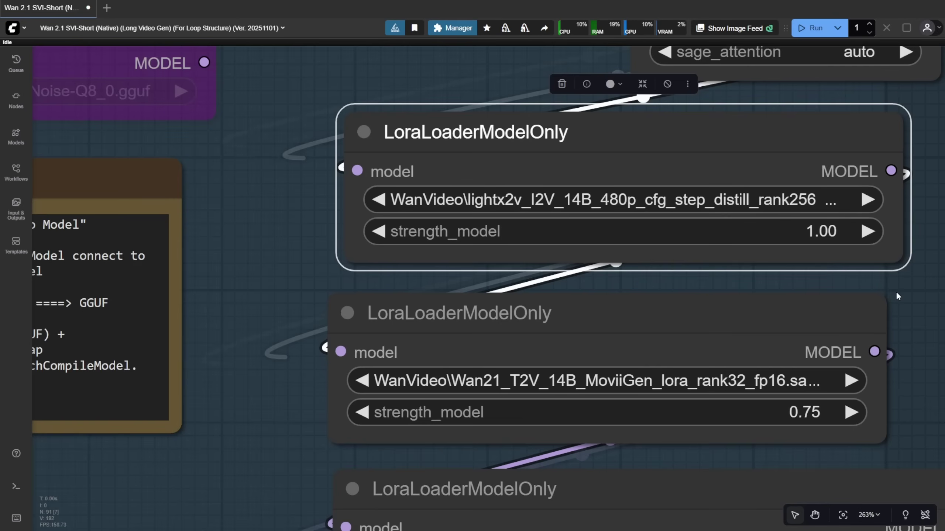
drag(896, 291, 717, 294)
drag(704, 262, 836, 250)
drag(409, 390, 316, 255)
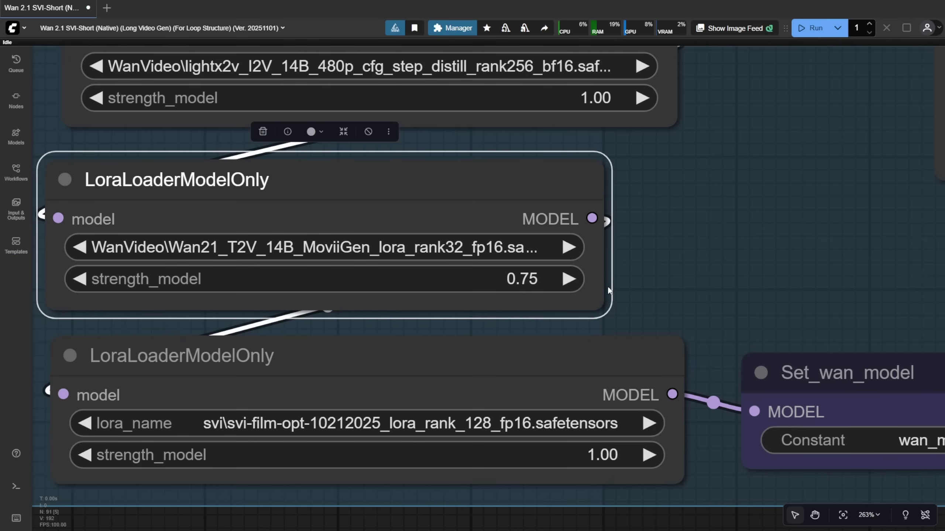
drag(600, 304, 669, 298)
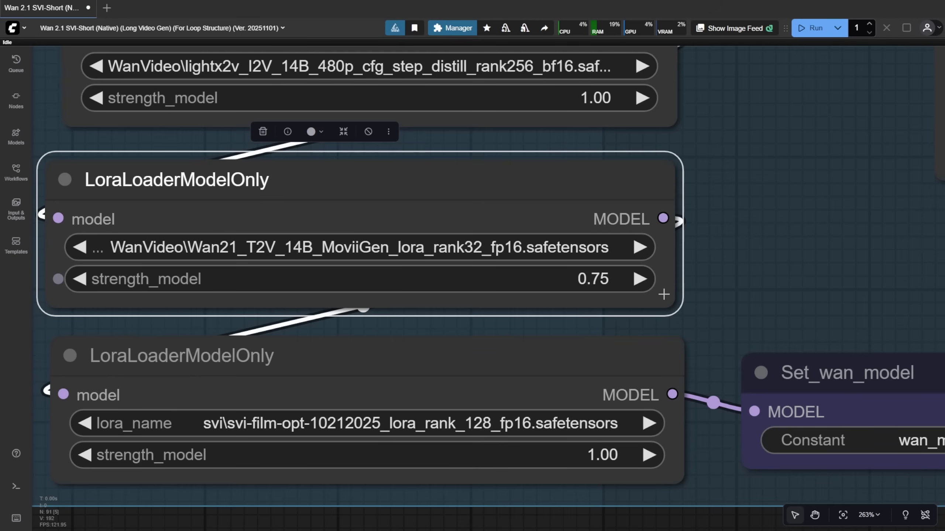
scroll(727, 256, down, 5)
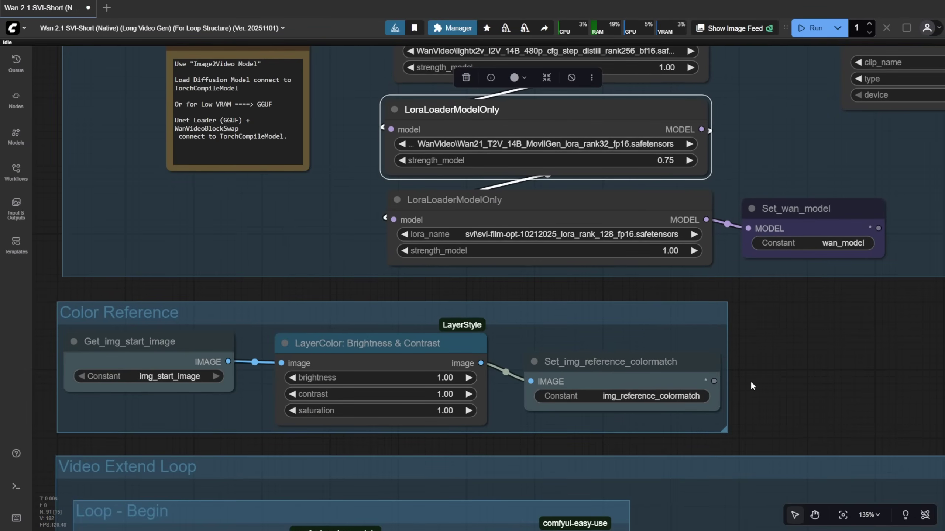
Bypass the Color Reference group's image getter, brightness/contrast and colormatch setter nodes
scroll(750, 386, down, 5)
drag(750, 387, 702, 188)
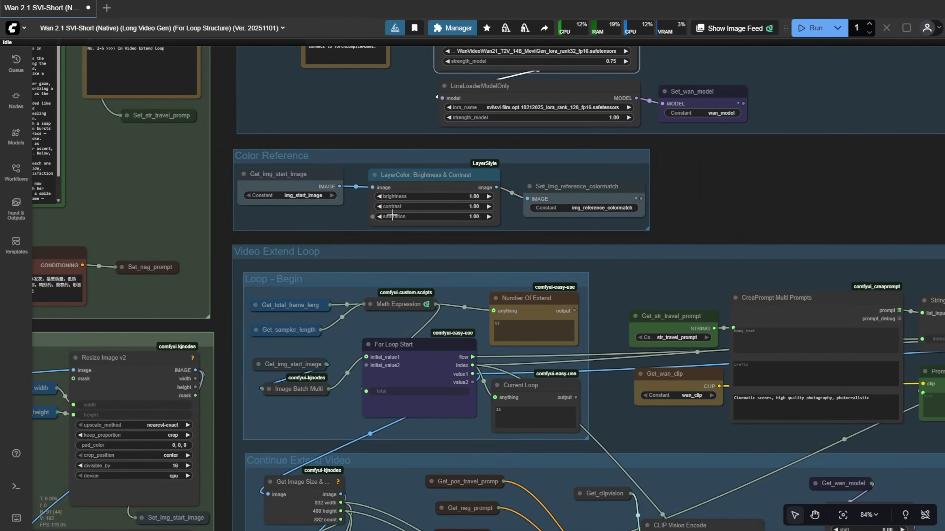
scroll(387, 215, up, 3)
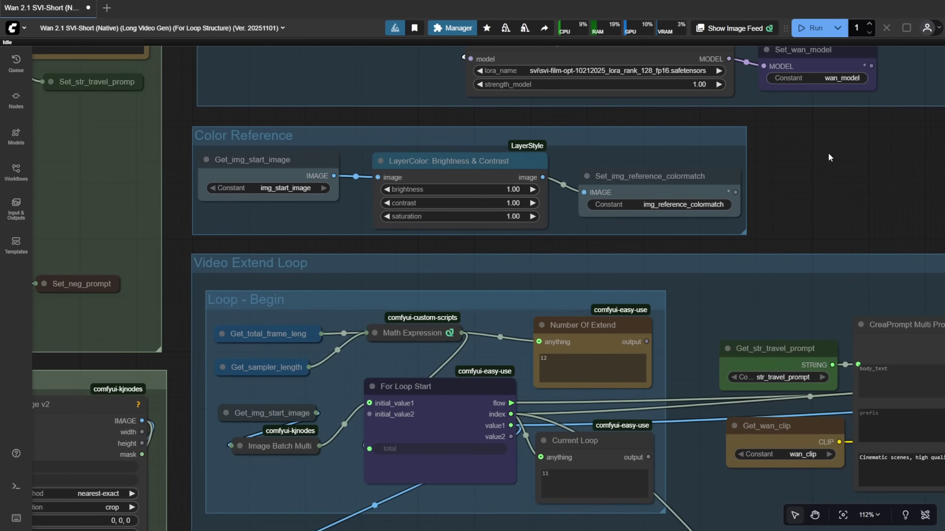
drag(829, 157, 801, 208)
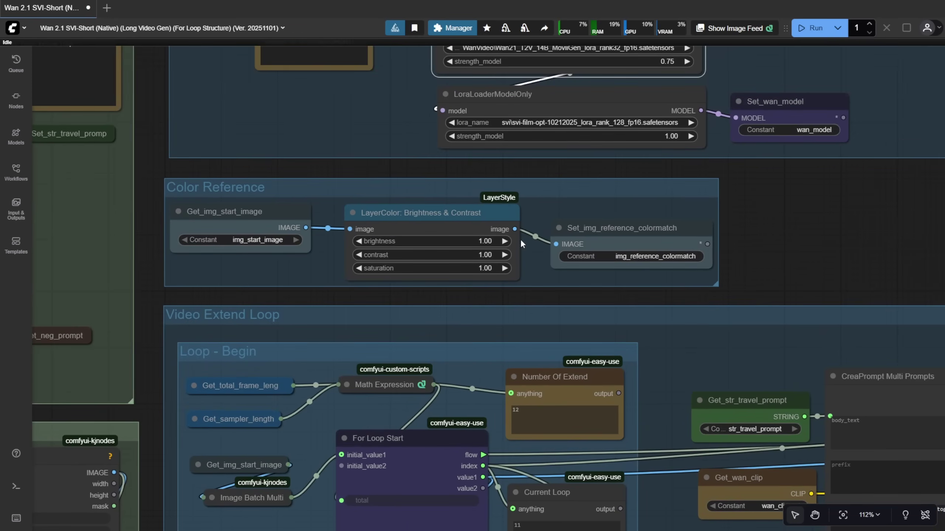
right_click(535, 191)
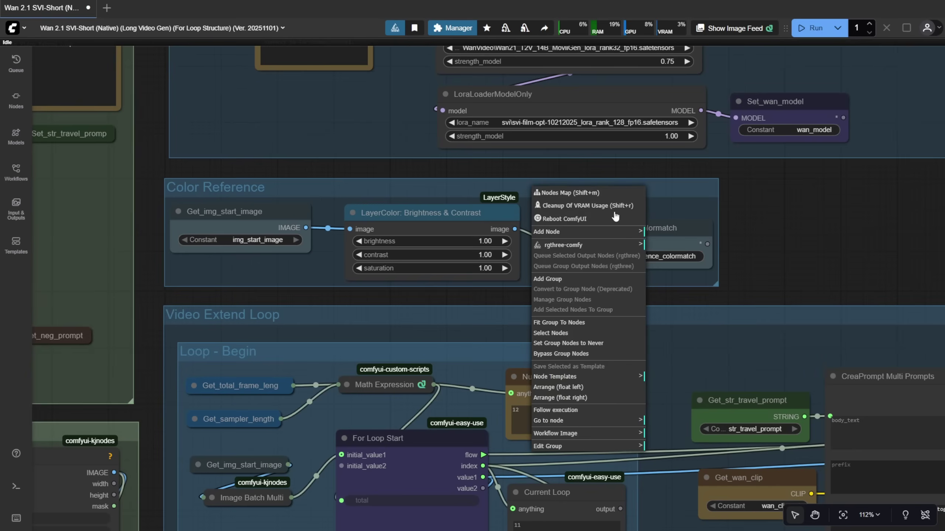
click(597, 353)
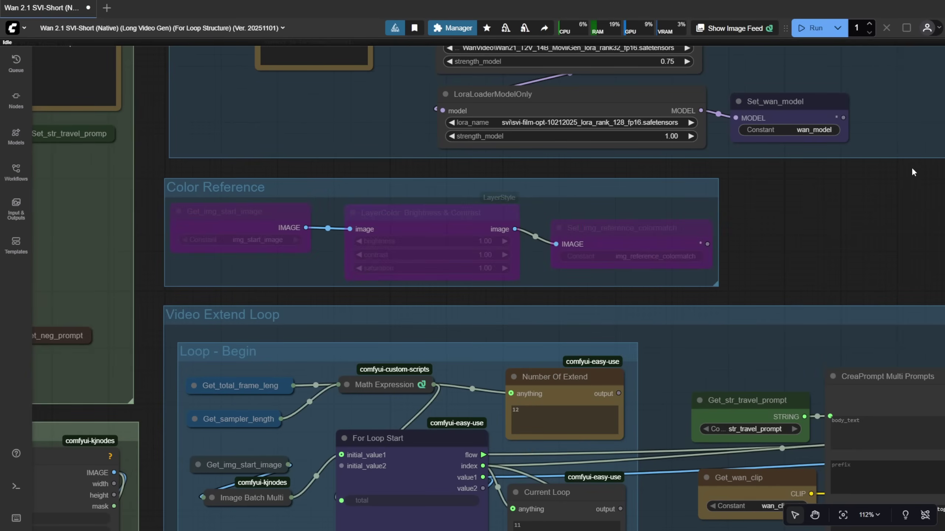
scroll(832, 270, down, 3)
scroll(700, 269, right, 5)
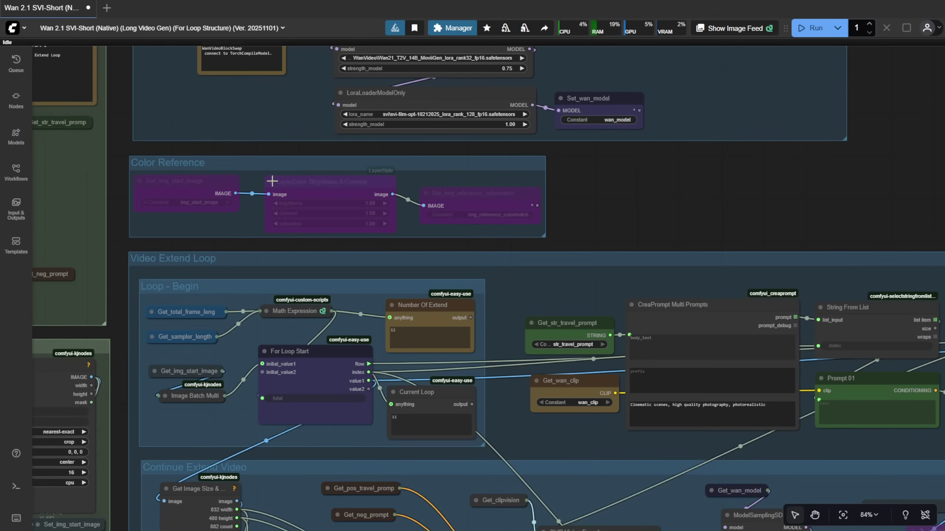
Toggle bypass on the extend loop's Image Color Match node and nudge it slightly left
scroll(272, 181, down, 10)
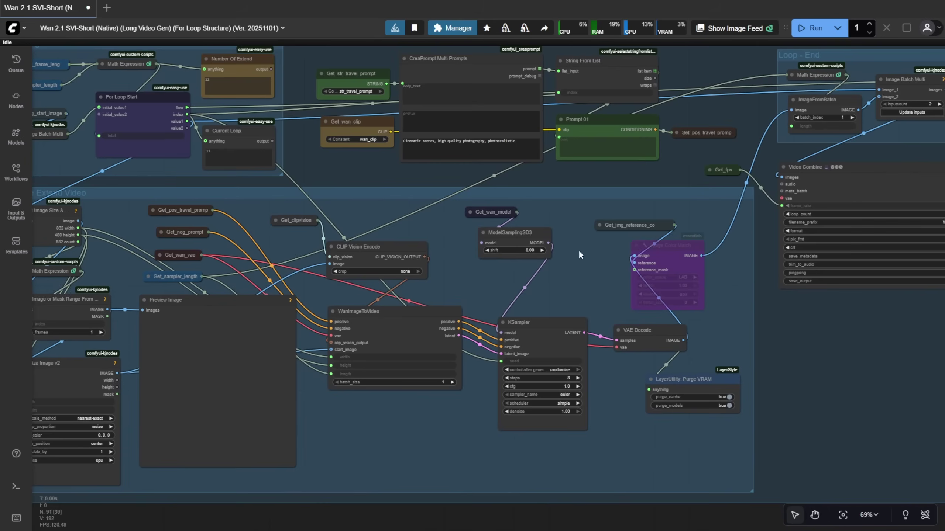
scroll(662, 185, up, 5)
click(662, 184)
scroll(605, 295, up, 3)
right_click(606, 294)
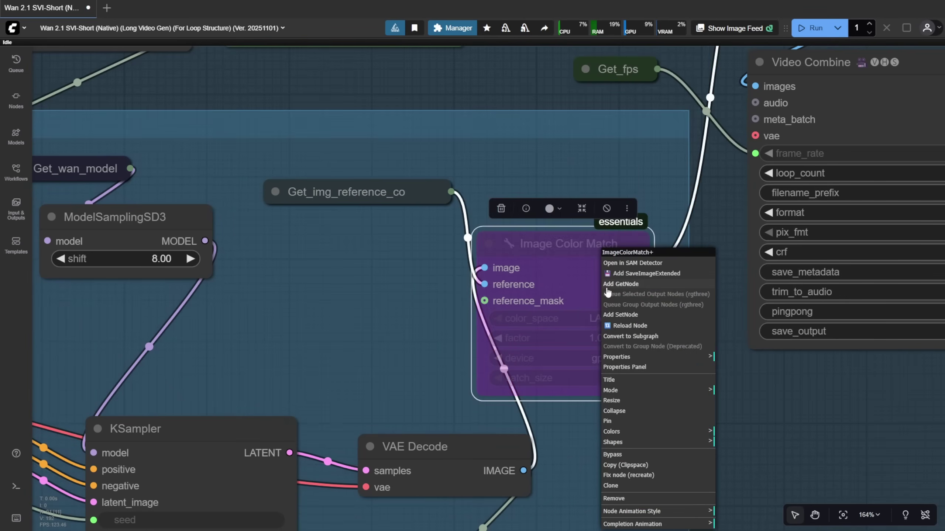
click(633, 454)
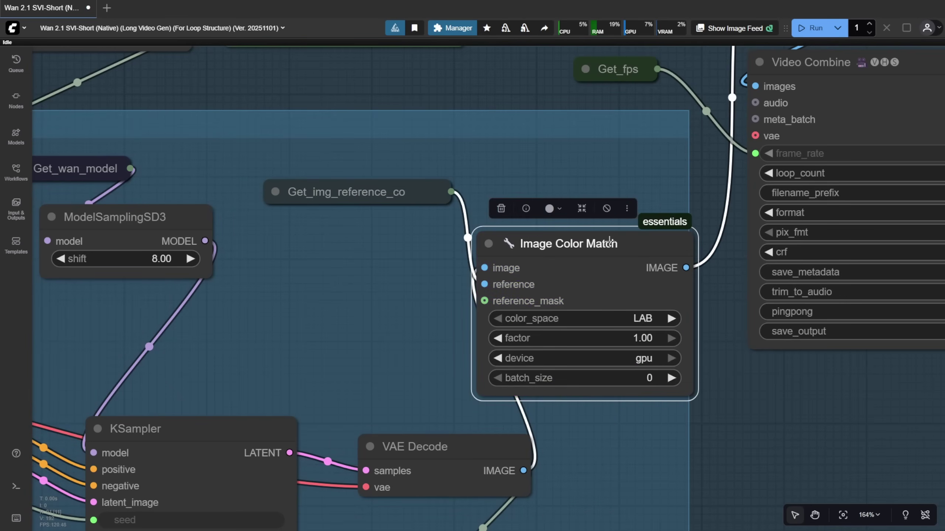
drag(587, 255, 552, 248)
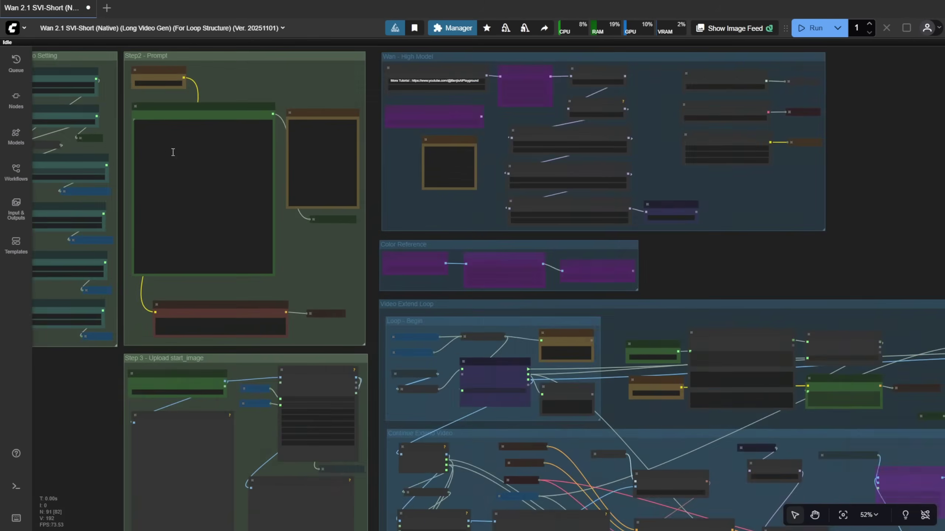
scroll(173, 152, up, 1)
scroll(315, 253, up, 5)
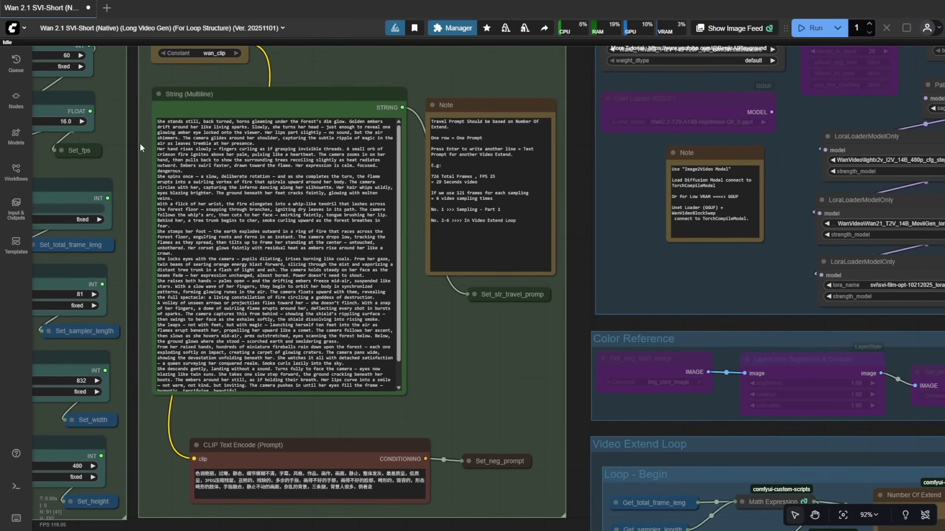
click(237, 355)
scroll(236, 355, up, 3)
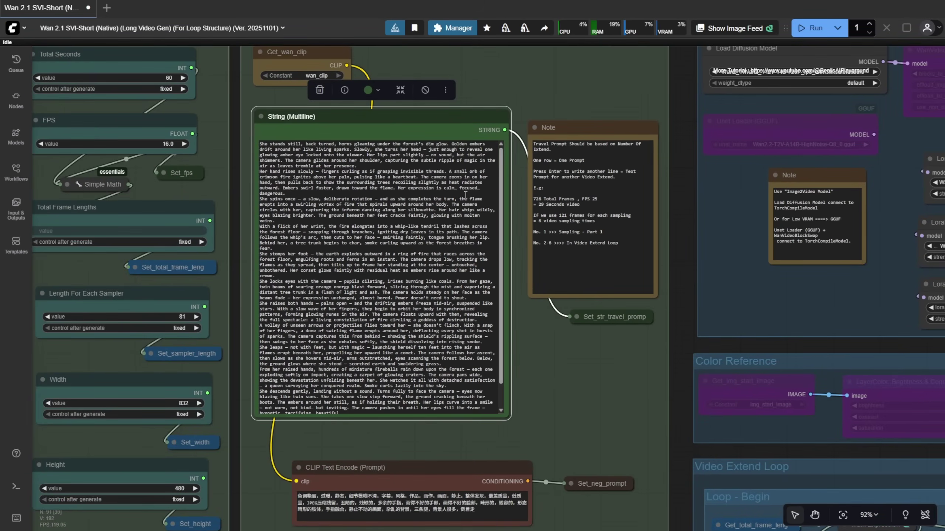
drag(763, 177, 777, 117)
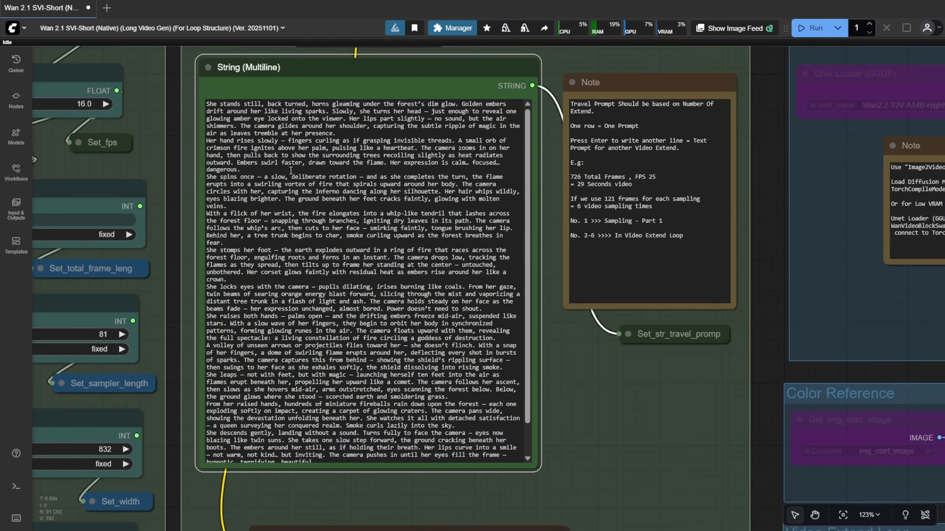
scroll(373, 246, down, 1)
scroll(719, 241, down, 5)
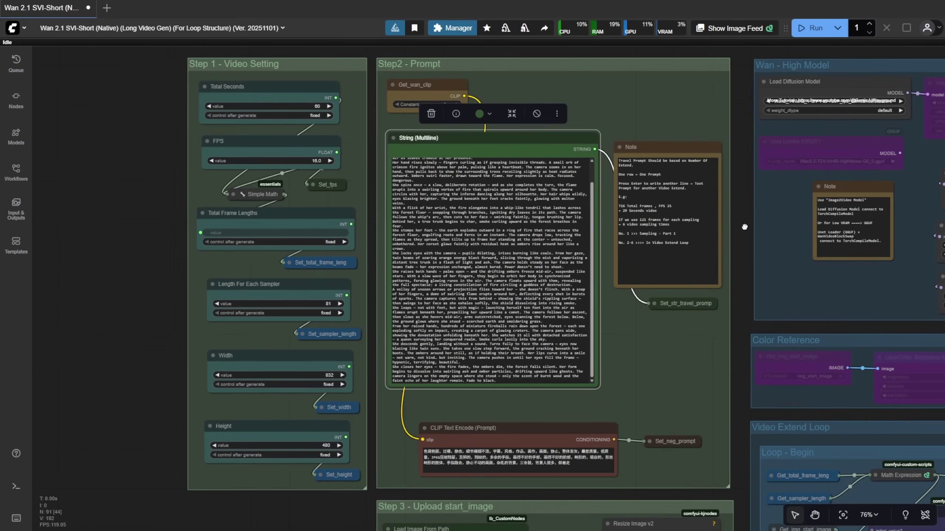
drag(745, 225, 689, 249)
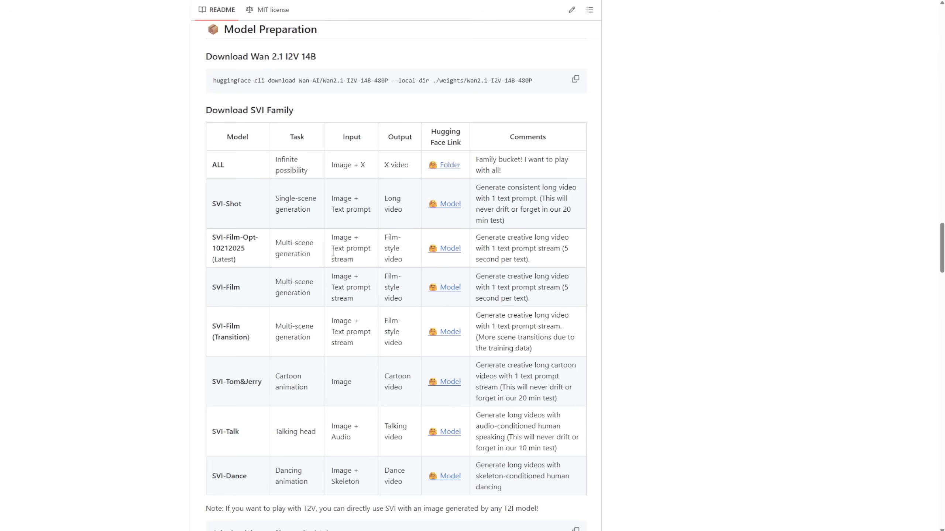
drag(333, 253, 365, 263)
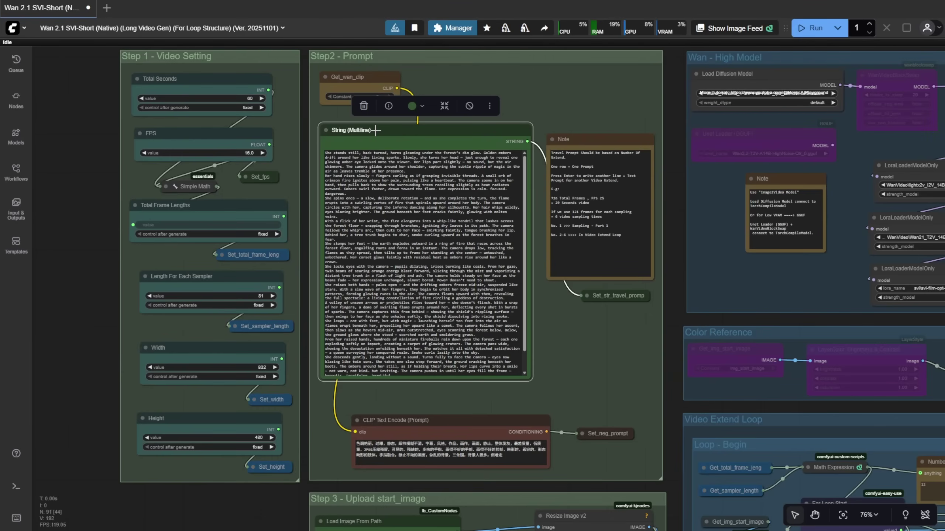
scroll(376, 130, up, 8)
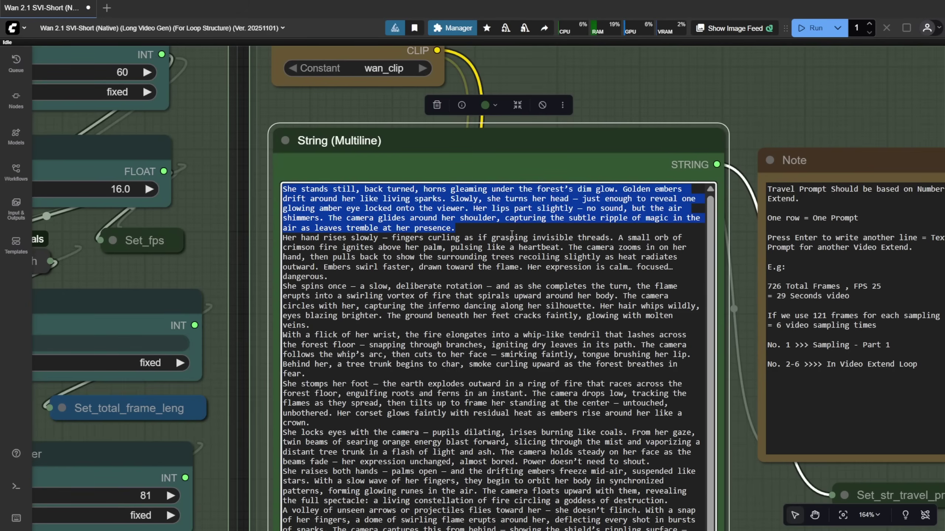
drag(282, 237, 341, 277)
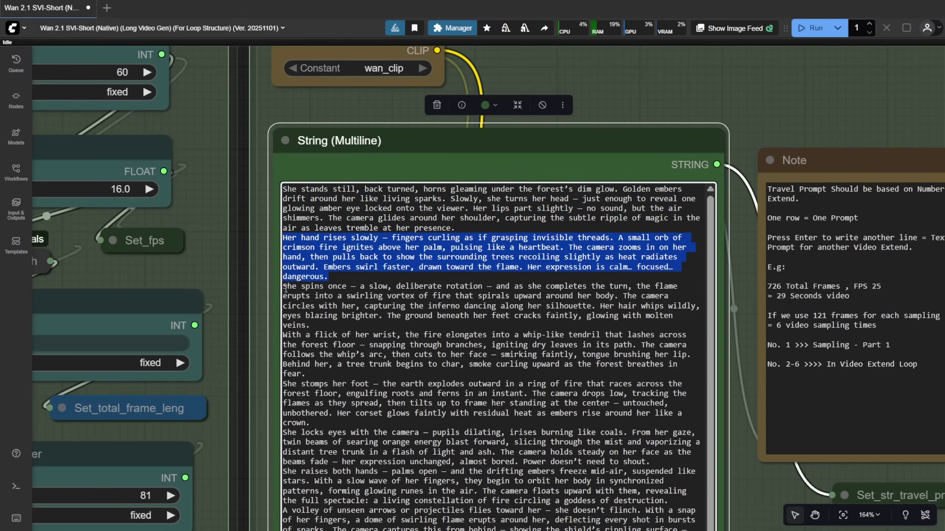
drag(285, 287, 312, 326)
scroll(313, 326, down, 10)
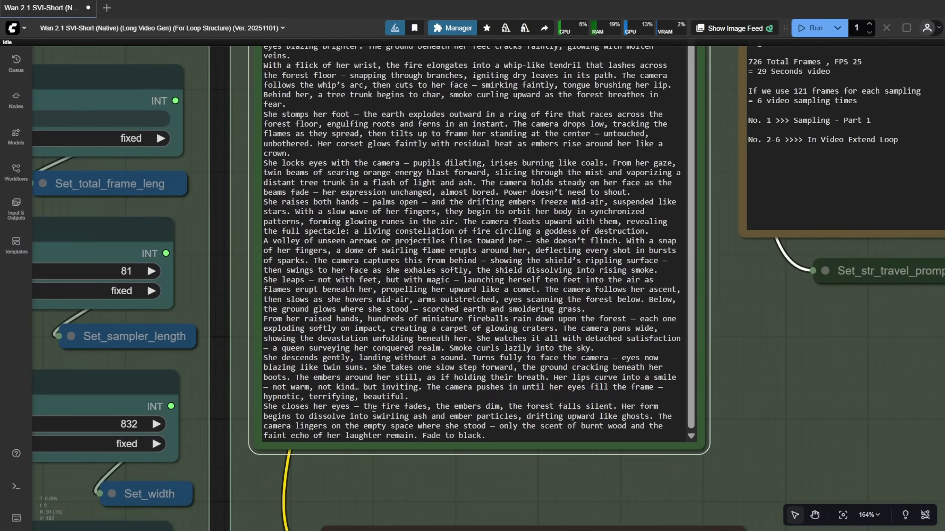
scroll(472, 477, down, 5)
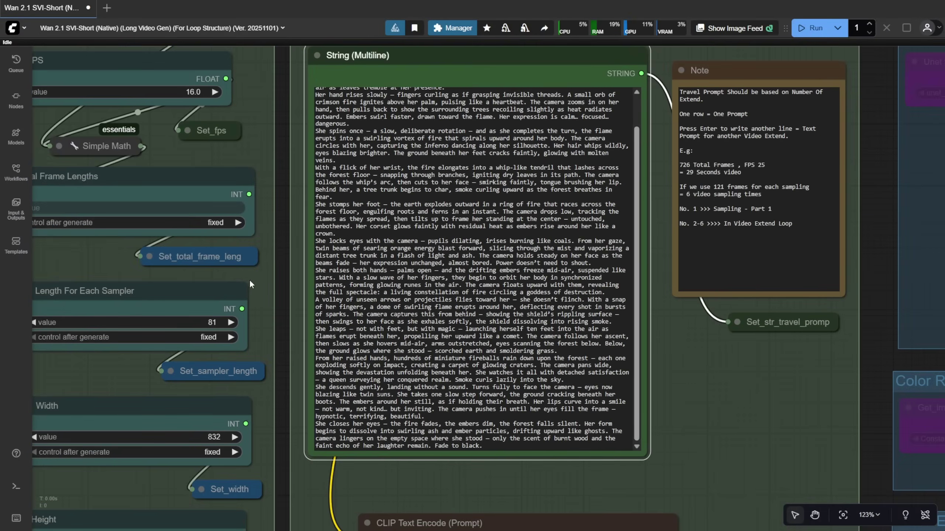
drag(274, 242, 437, 342)
drag(394, 253, 391, 261)
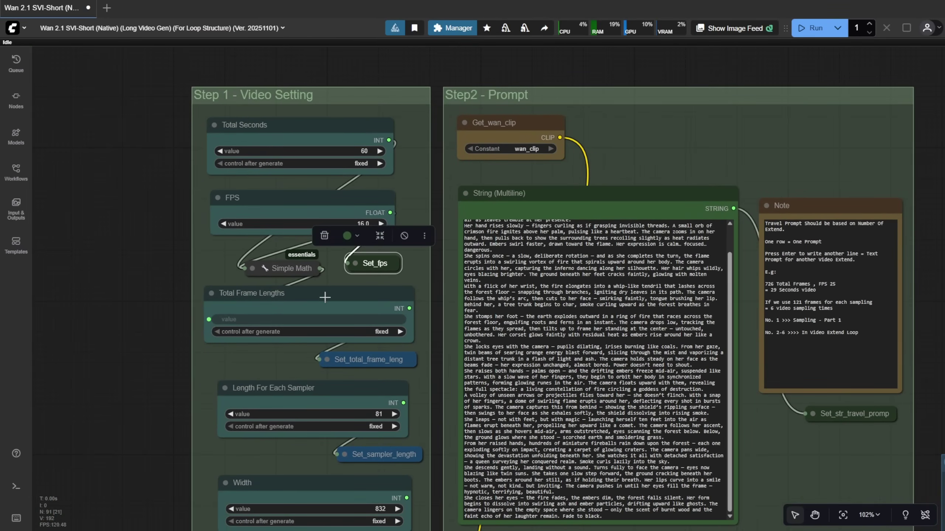
click(290, 301)
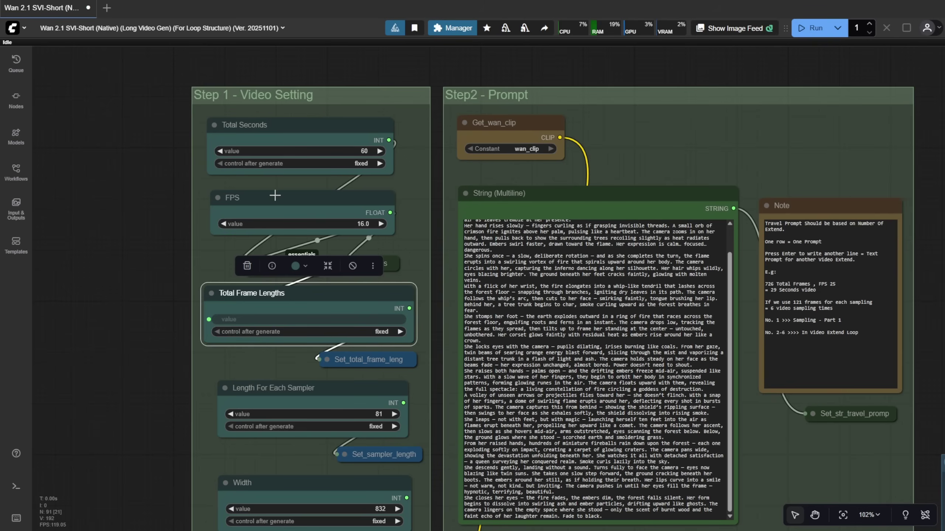
click(184, 267)
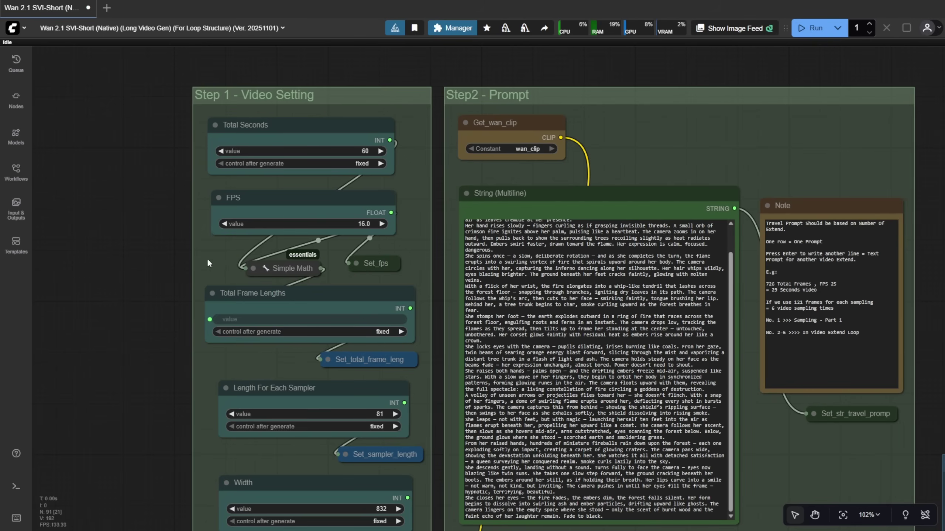
click(285, 266)
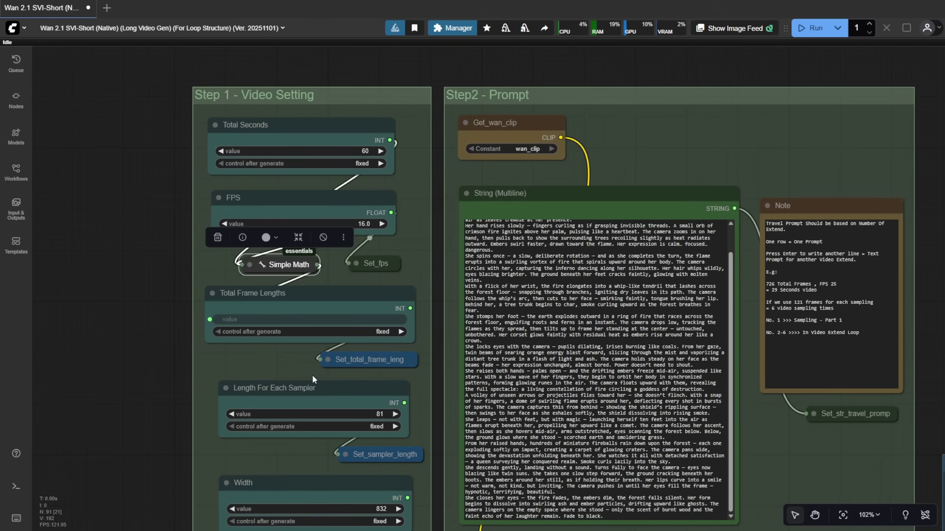
scroll(211, 149, up, 3)
drag(271, 122, 274, 115)
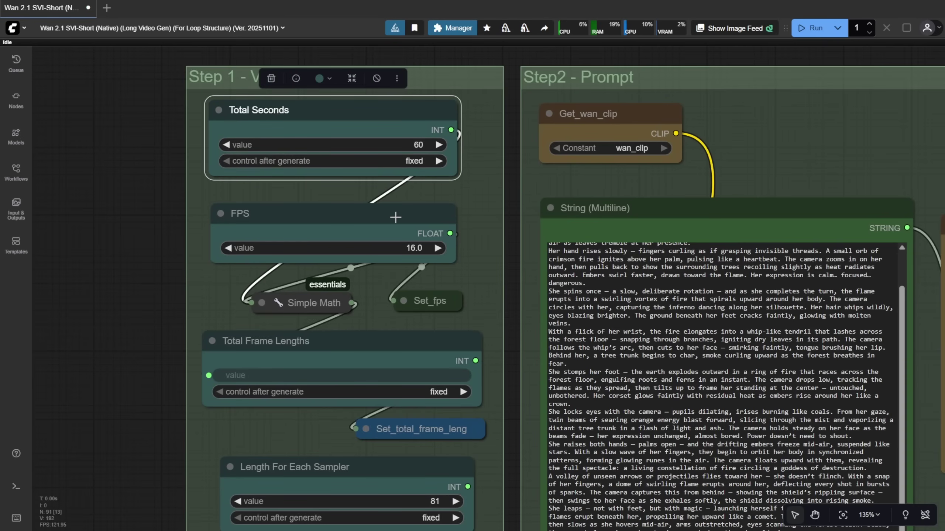
drag(395, 215, 395, 205)
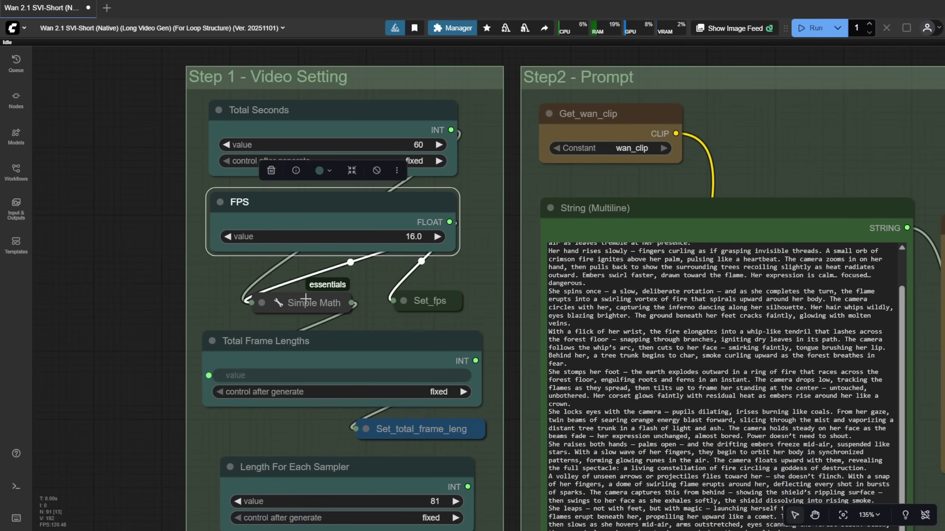
drag(304, 300, 303, 295)
drag(419, 302, 418, 299)
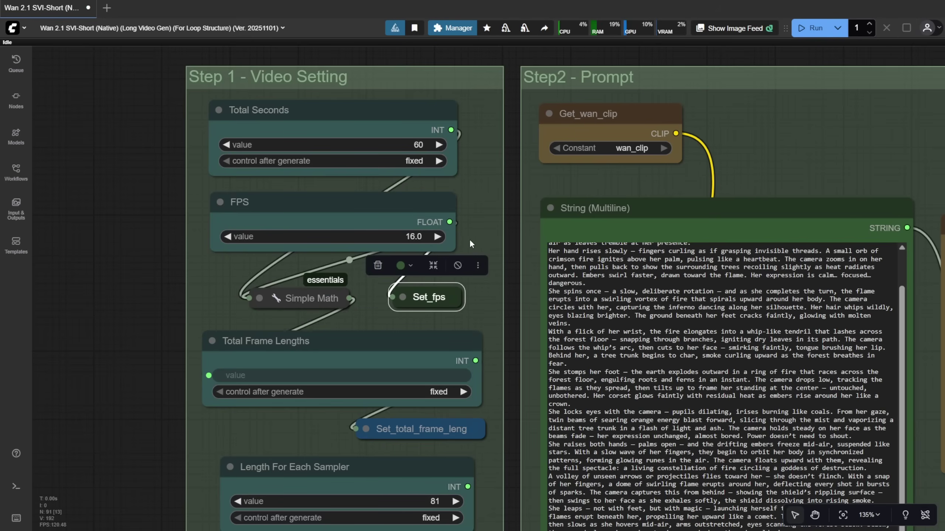
drag(470, 239, 471, 239)
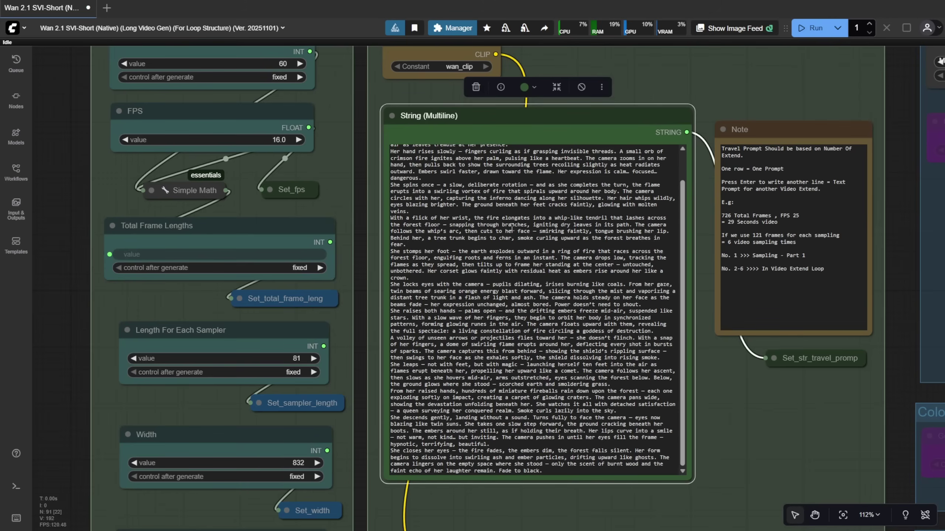
scroll(531, 298, up, 3)
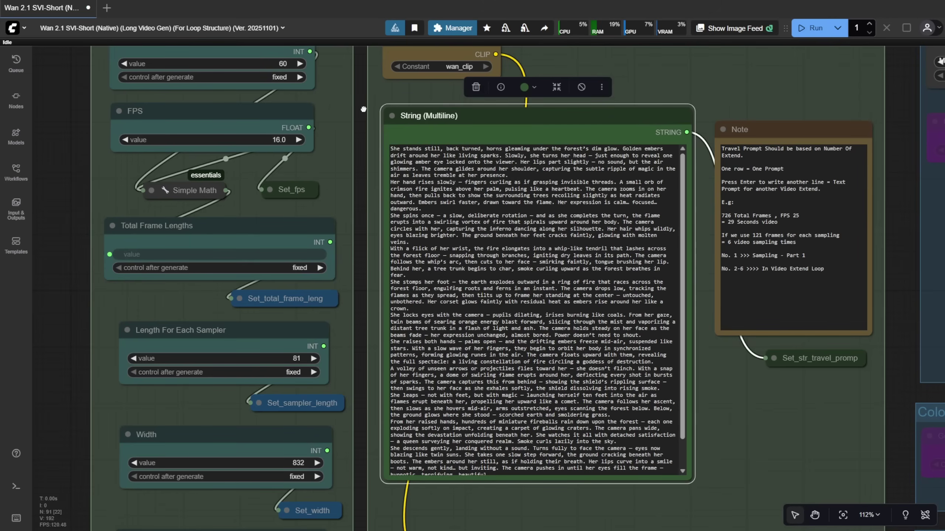
drag(363, 109, 398, 179)
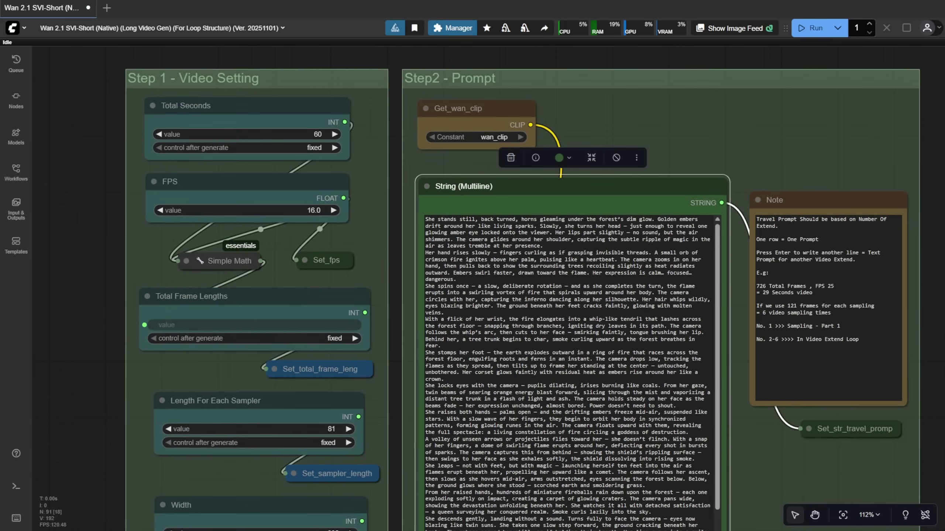
scroll(618, 495, up, 6)
key(Return)
key(Return)
key(Return)
key(Return)
key(Return)
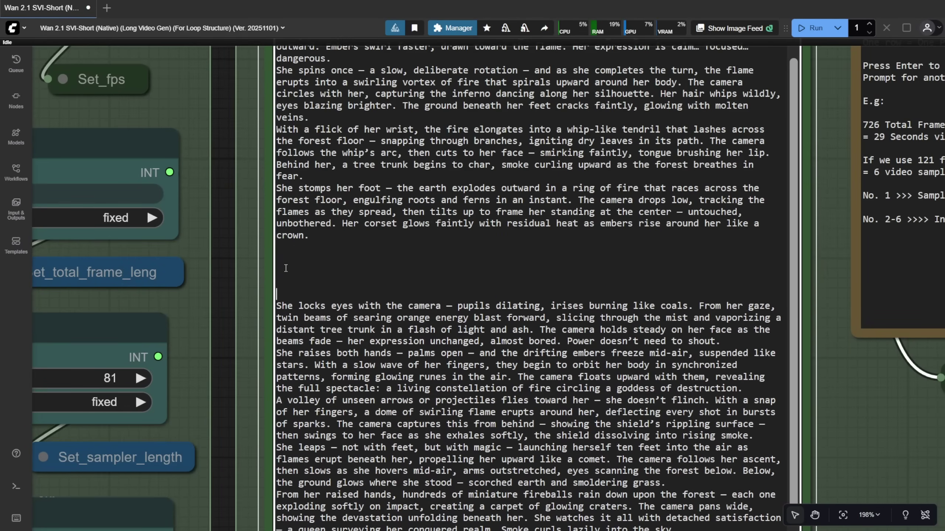
key(BackSpace)
key(BackSpace)
key(BackSpace)
key(BackSpace)
key(BackSpace)
scroll(863, 386, down, 3)
drag(863, 386, 520, 371)
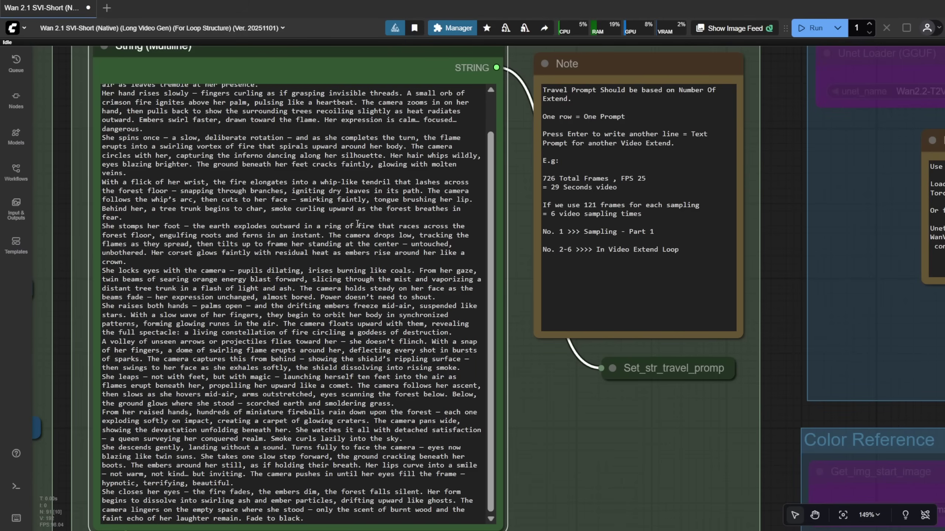
Widen the Note beside Load Diffusion Model so its low-VRAM text wraps less
scroll(682, 231, down, 4)
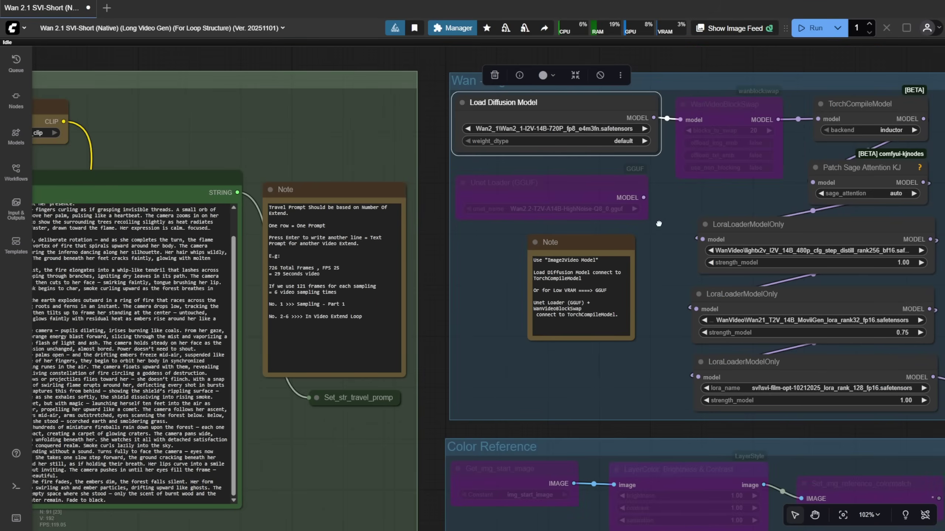
drag(658, 223, 300, 238)
click(314, 249)
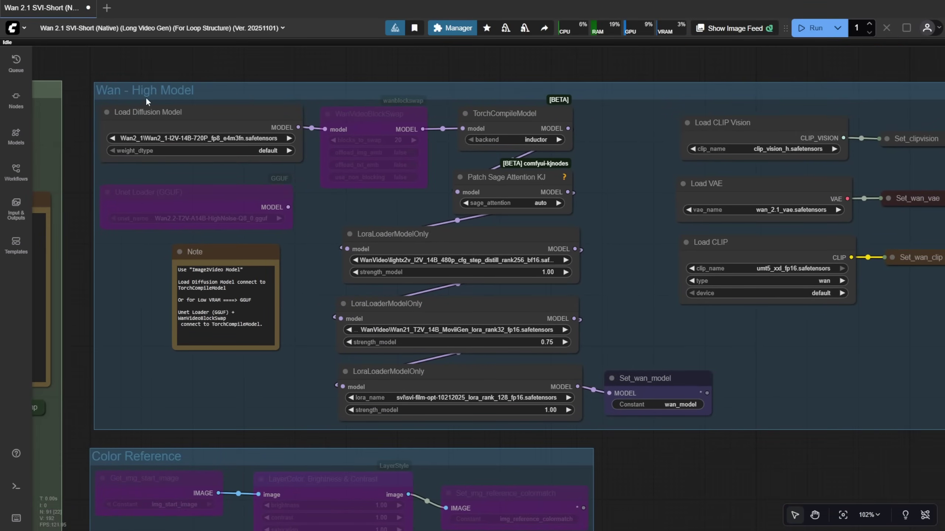
scroll(259, 88, up, 3)
click(248, 120)
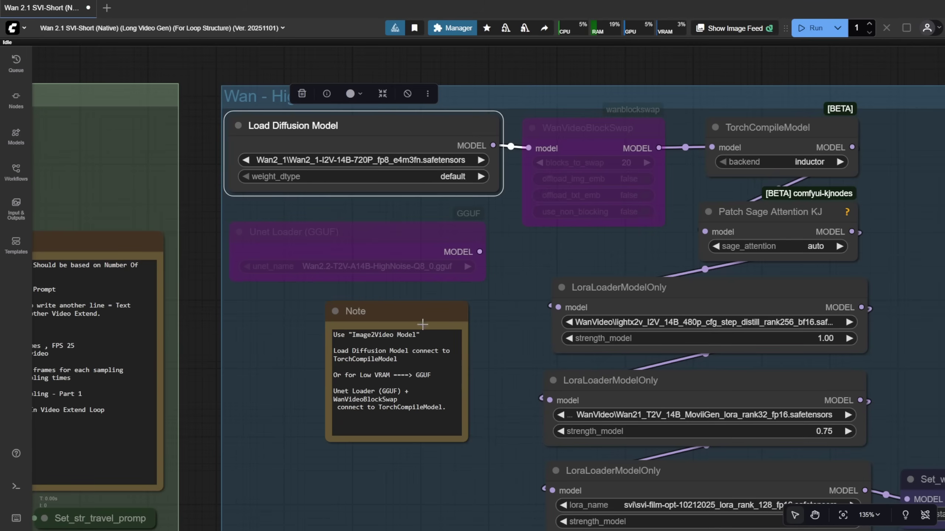
drag(468, 441, 498, 432)
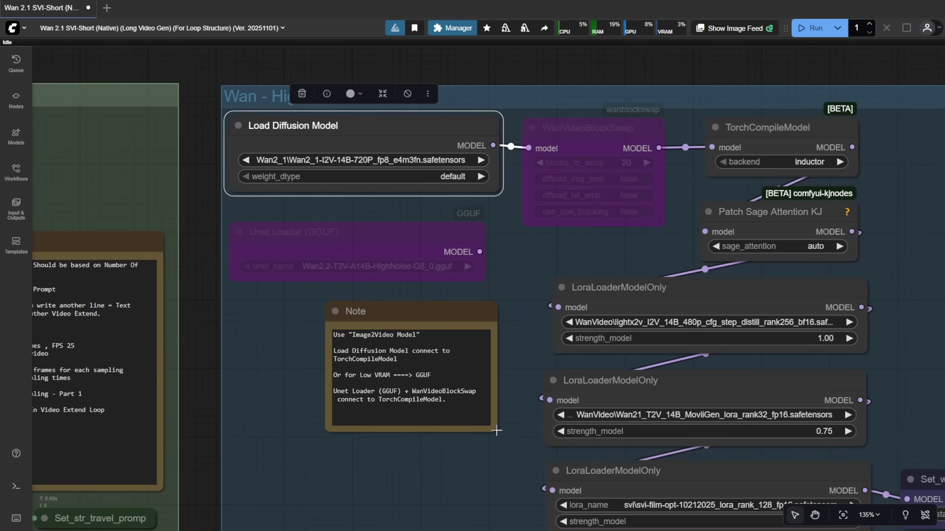
Pan to center the chain of LoRA loaders feeding Set_wan_model
click(411, 232)
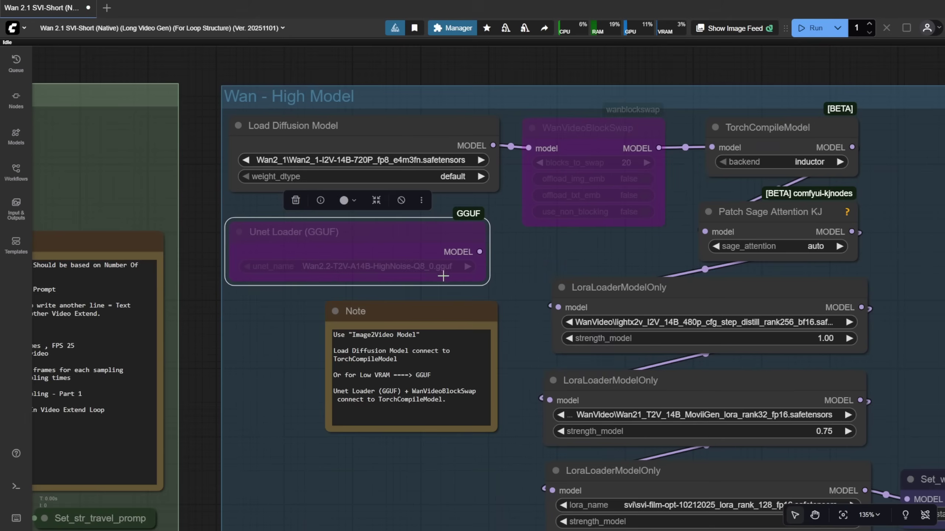
click(461, 188)
scroll(463, 197, up, 4)
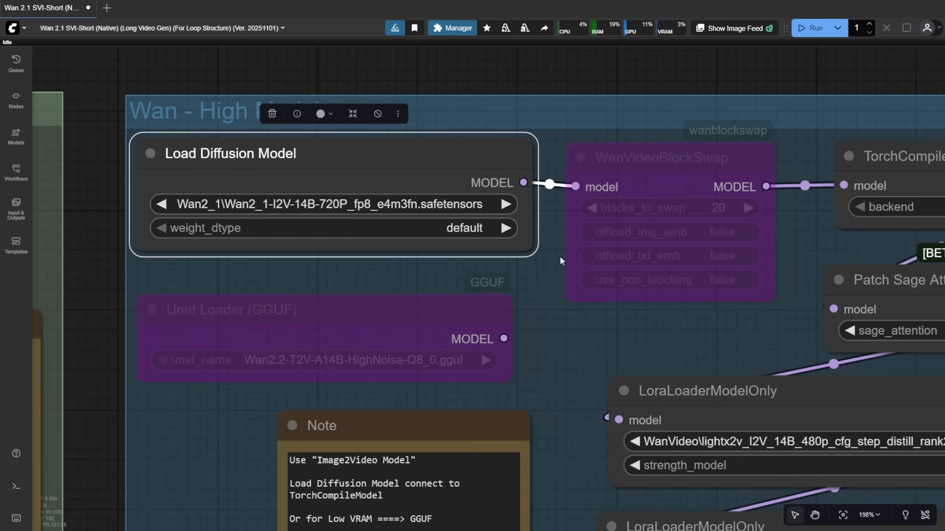
scroll(610, 328, down, 2)
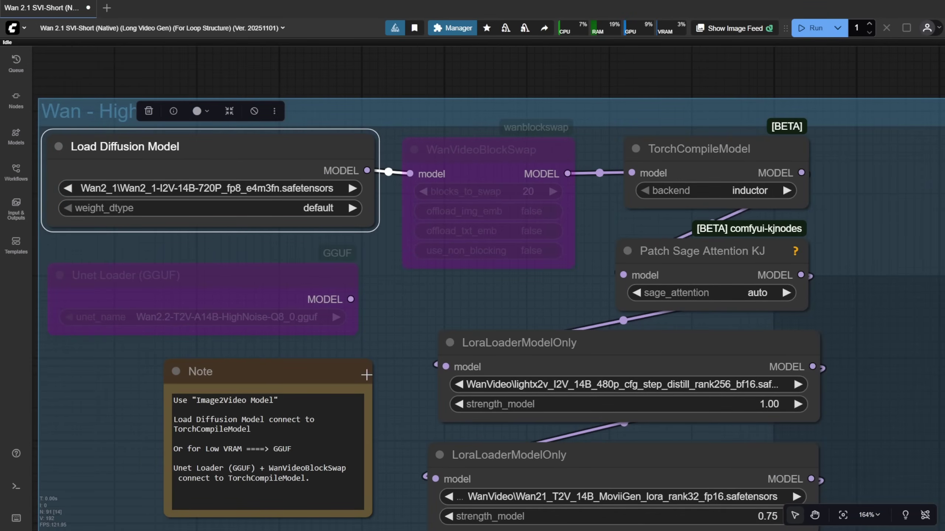
drag(399, 360, 390, 213)
drag(395, 140, 170, 153)
drag(628, 195, 648, 108)
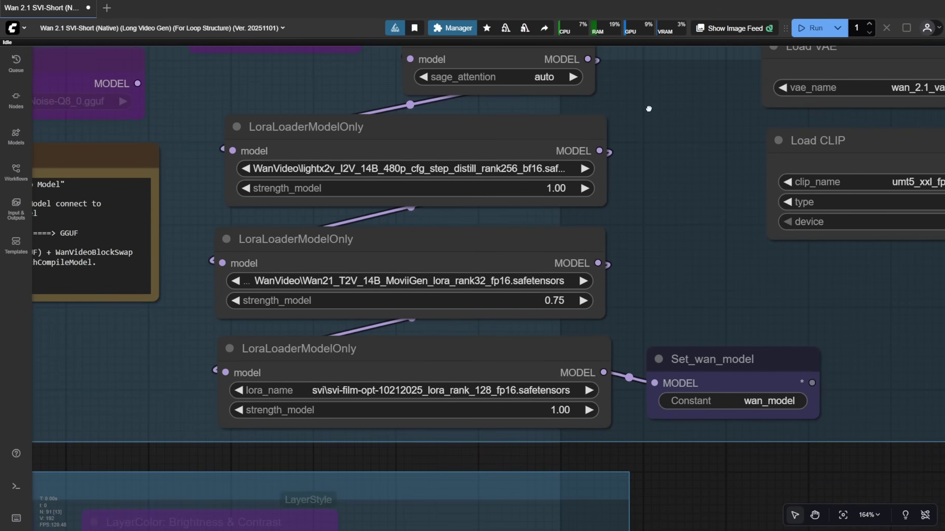
Nudge the lightx2v loader left and bypass the second LoraLoaderModelOnly holding MoviiGen
drag(578, 132, 563, 133)
right_click(426, 240)
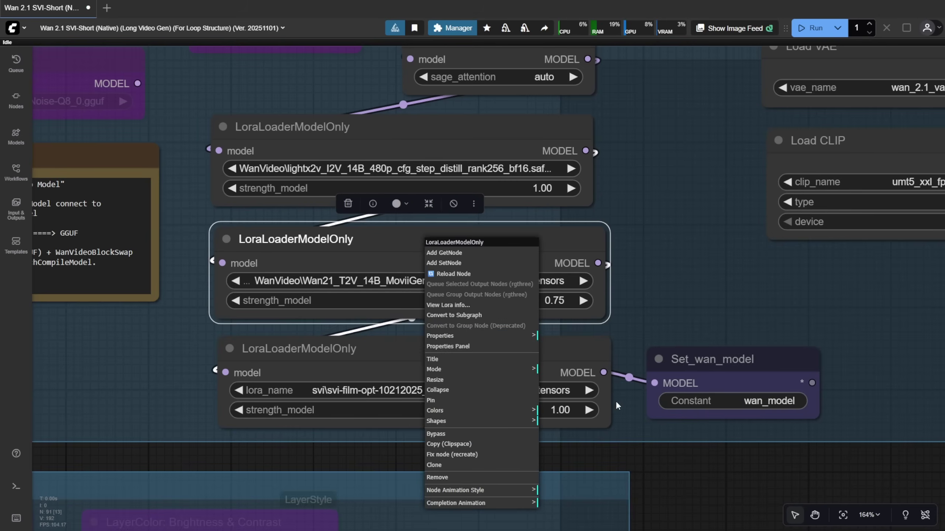
click(482, 436)
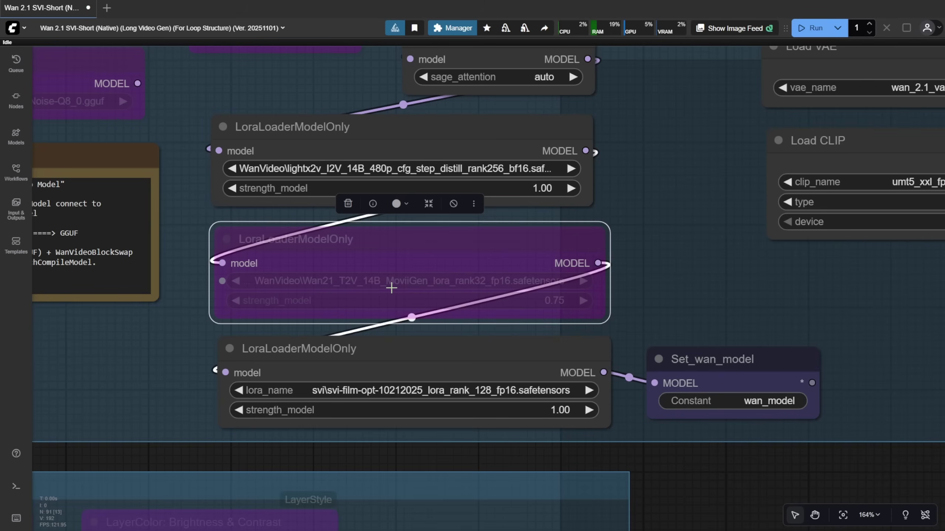
click(390, 362)
scroll(661, 216, down, 2)
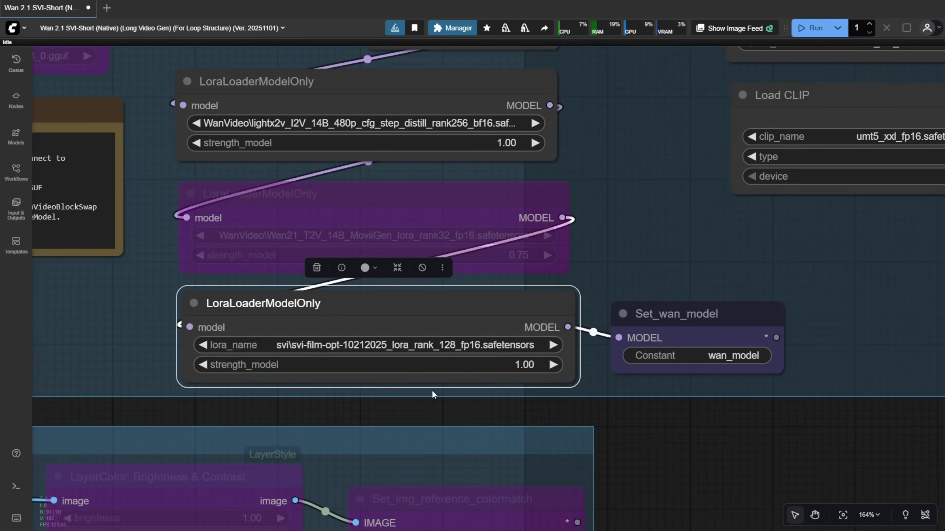
scroll(356, 429, up, 2)
scroll(155, 328, down, 5)
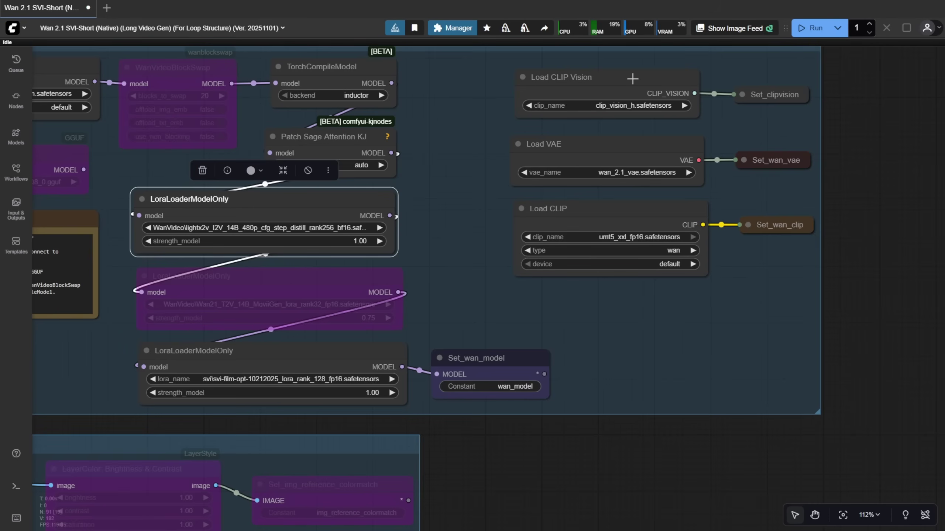
Switch the Continue Extend Video KSampler's sampler_name from euler to uni_pc
scroll(716, 386, down, 5)
scroll(624, 354, up, 3)
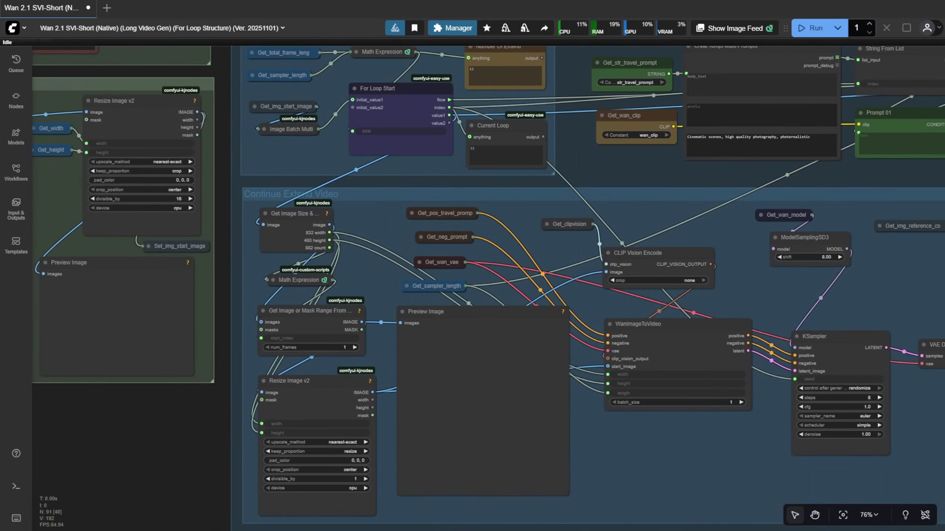
drag(381, 190, 382, 190)
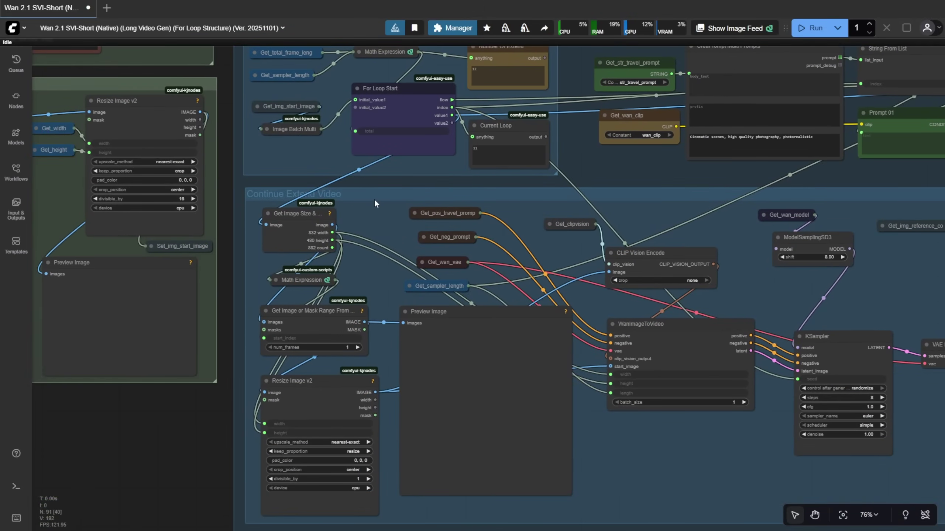
key(1)
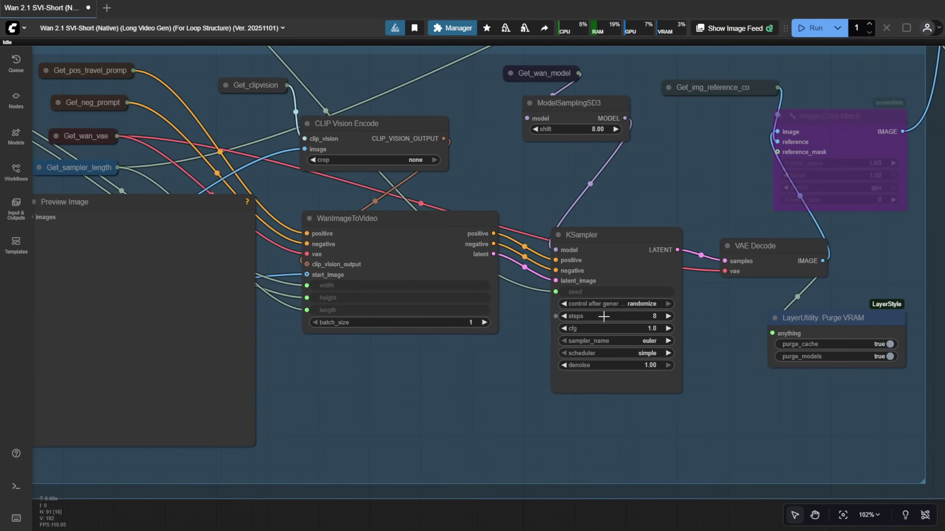
click(642, 341)
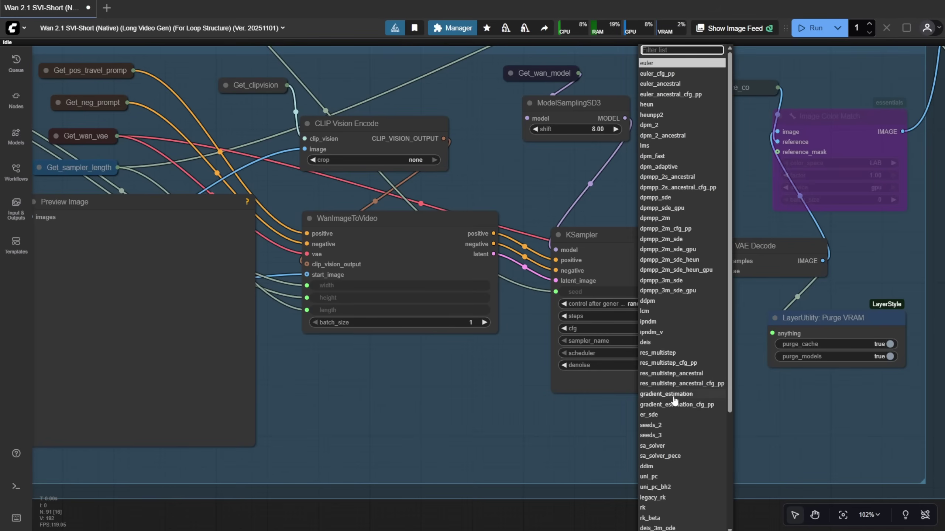
click(662, 477)
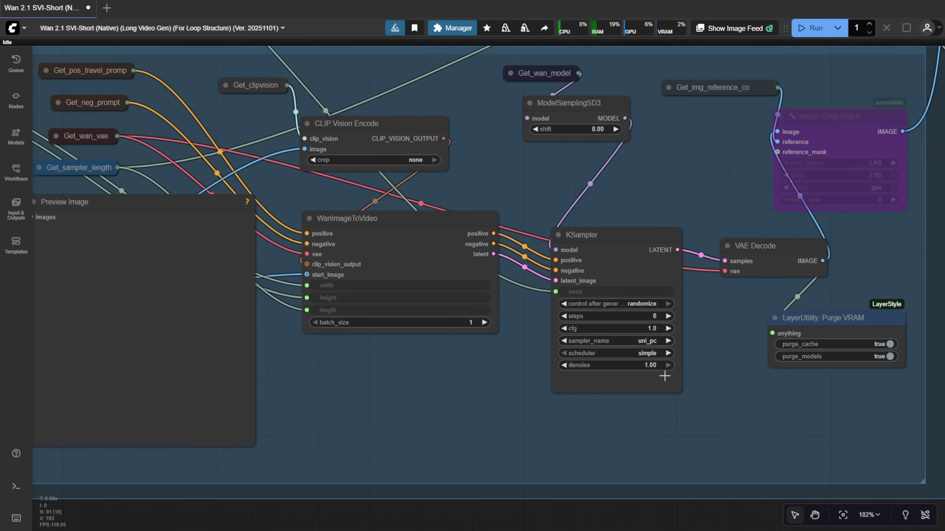
scroll(657, 367, up, 2)
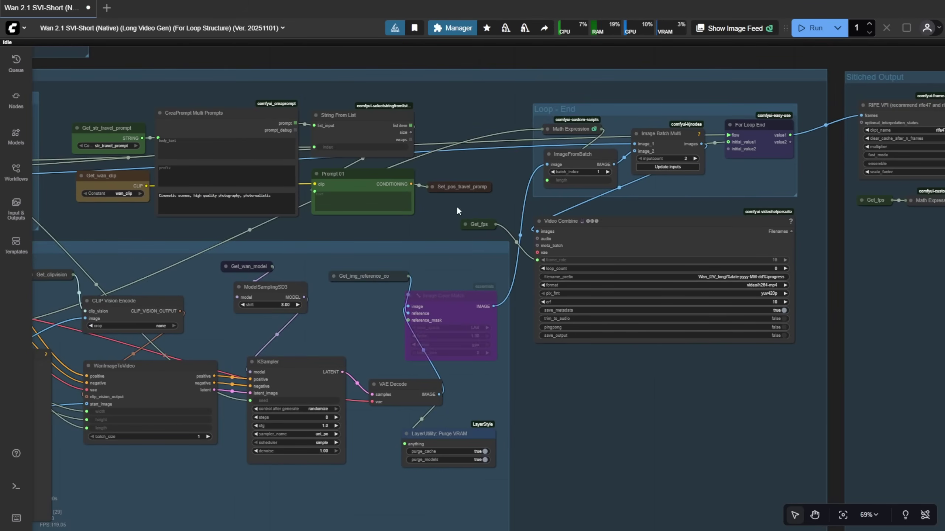
drag(496, 113, 835, 83)
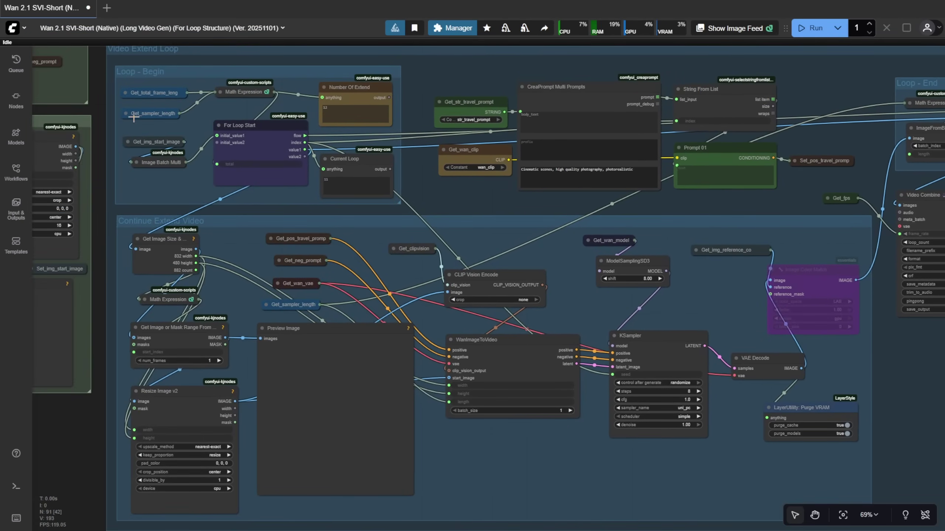
scroll(708, 211, down, 2)
drag(581, 237, 143, 250)
key(period)
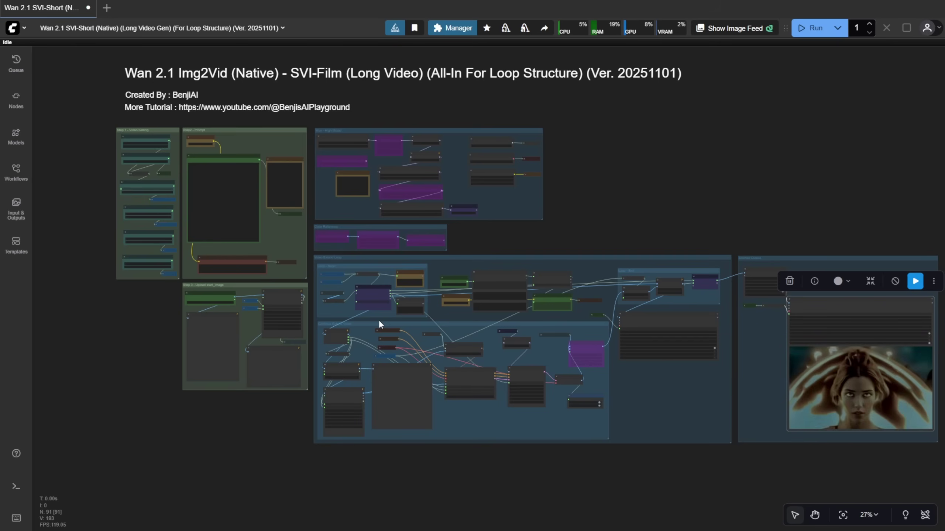
scroll(369, 328, up, 10)
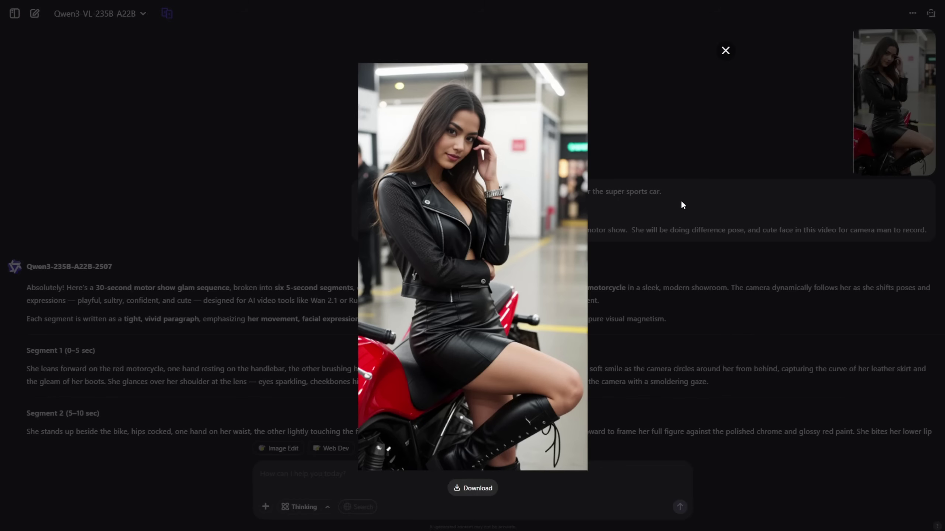
Dismiss the reference photo lightbox to return to the segment-by-segment motor show reply
click(694, 123)
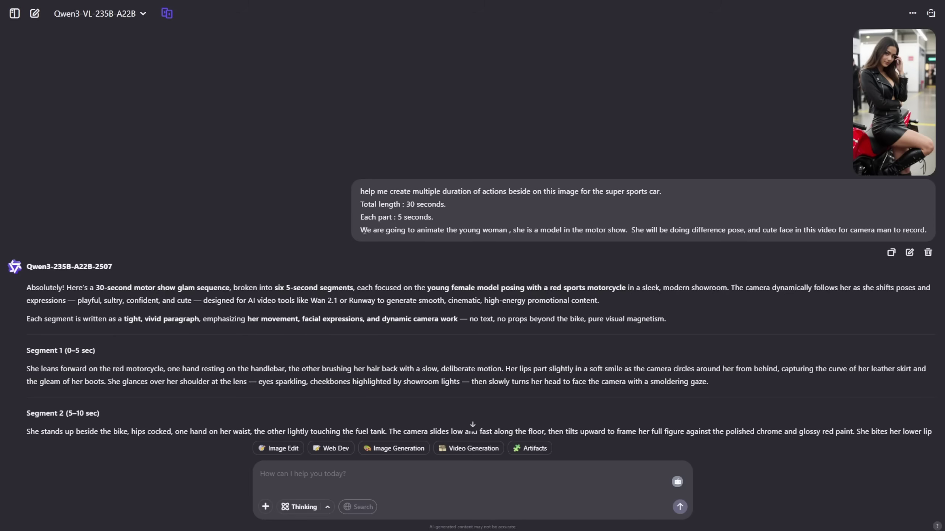
scroll(687, 233, down, 7)
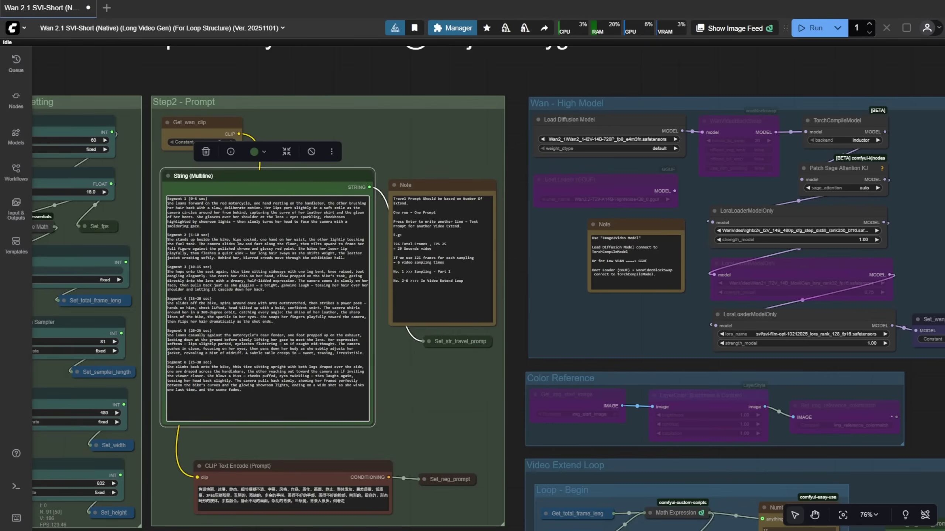
scroll(519, 260, up, 4)
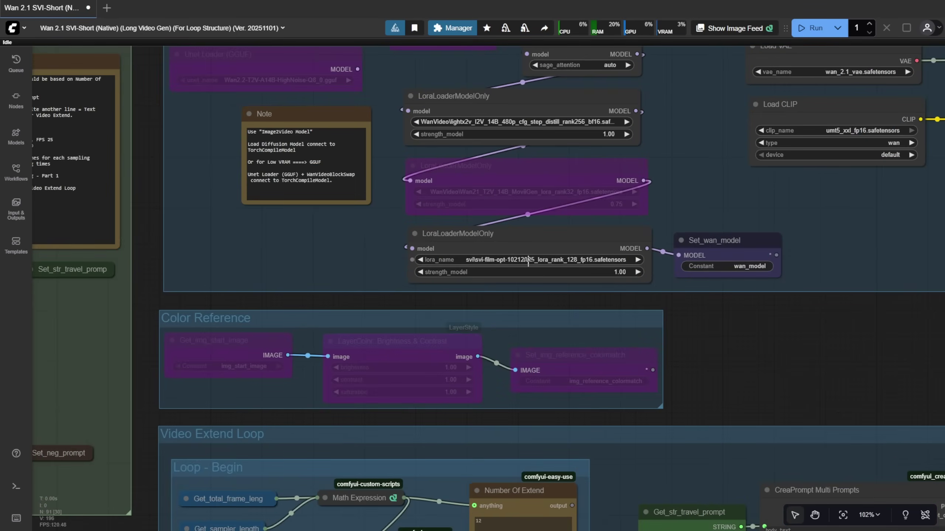
scroll(525, 265, up, 9)
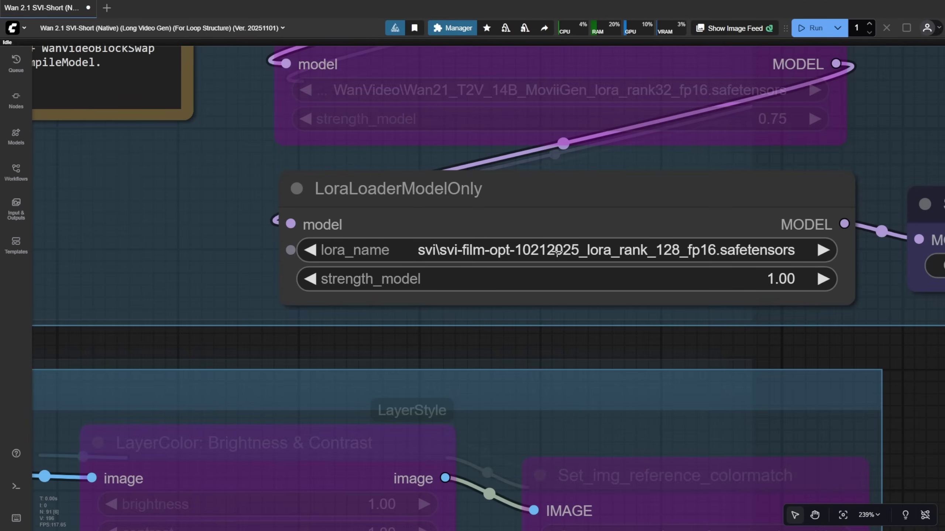
click(539, 250)
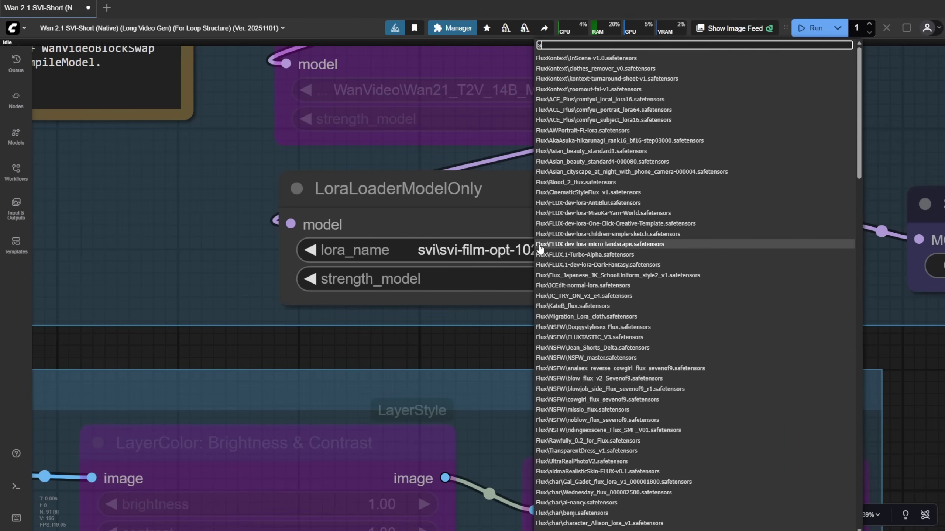
text(svi)
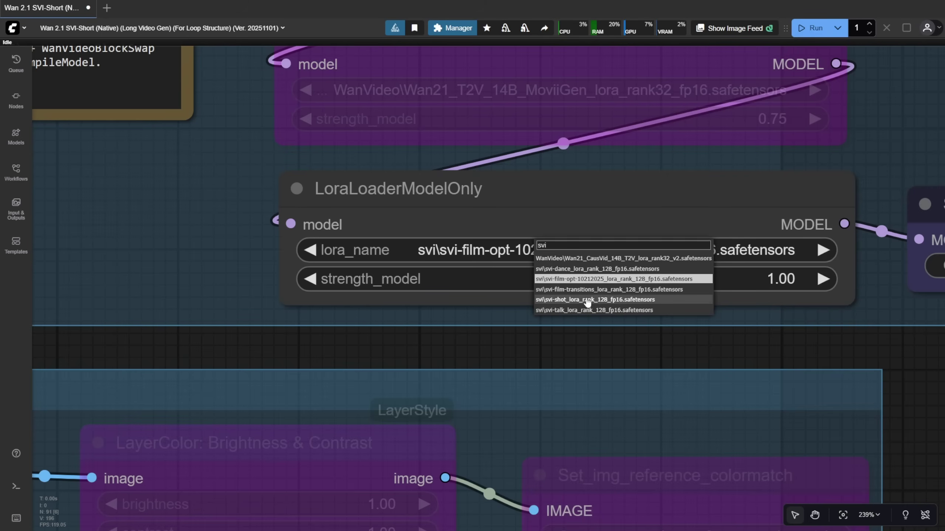
click(567, 299)
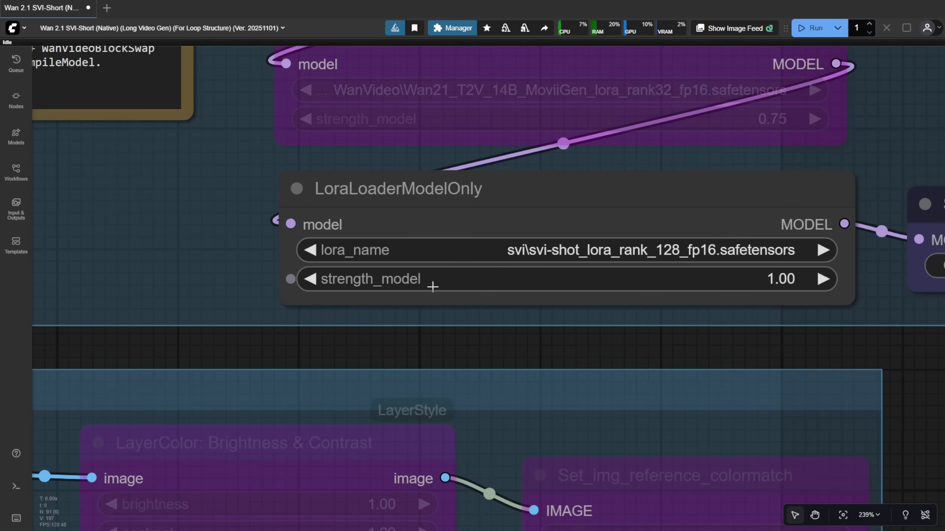
click(508, 261)
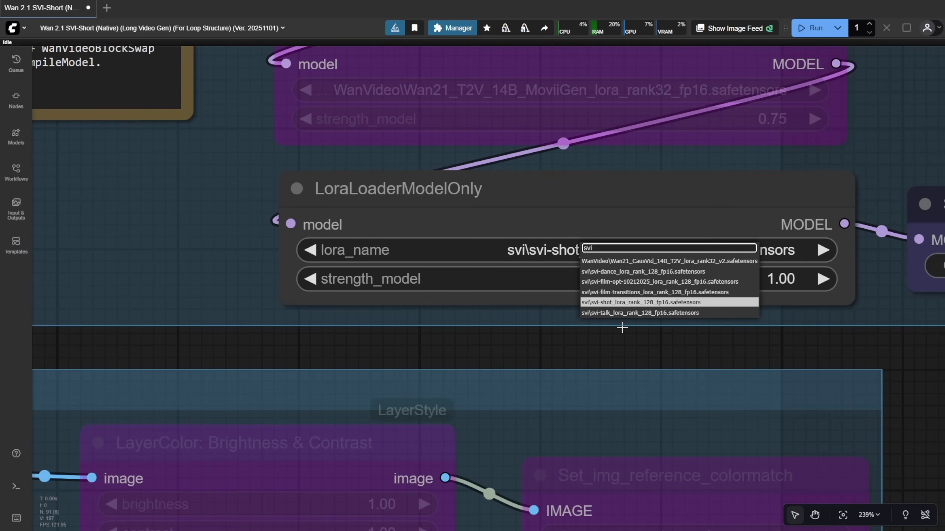
click(668, 284)
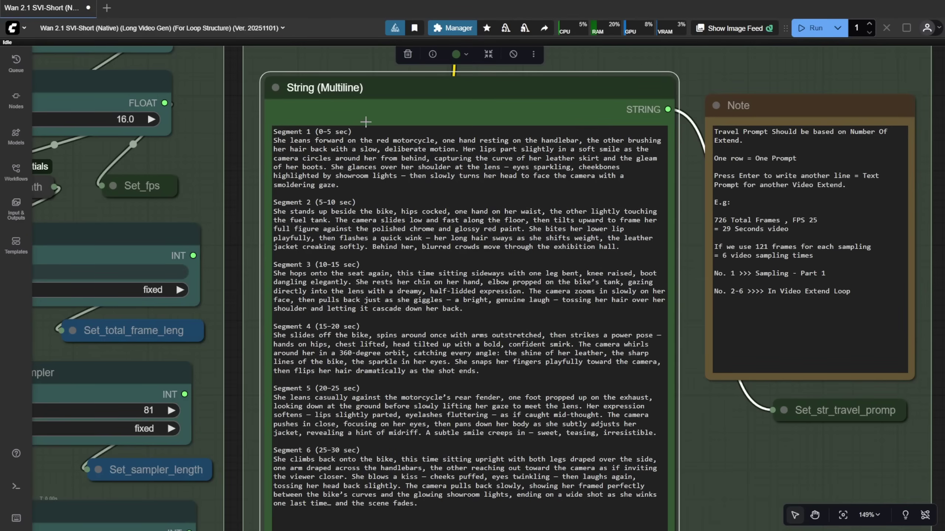
Delete the Segment 1–4 headings and the blank lines between them in String (Multiline)
drag(365, 134, 274, 133)
key(BackSpace)
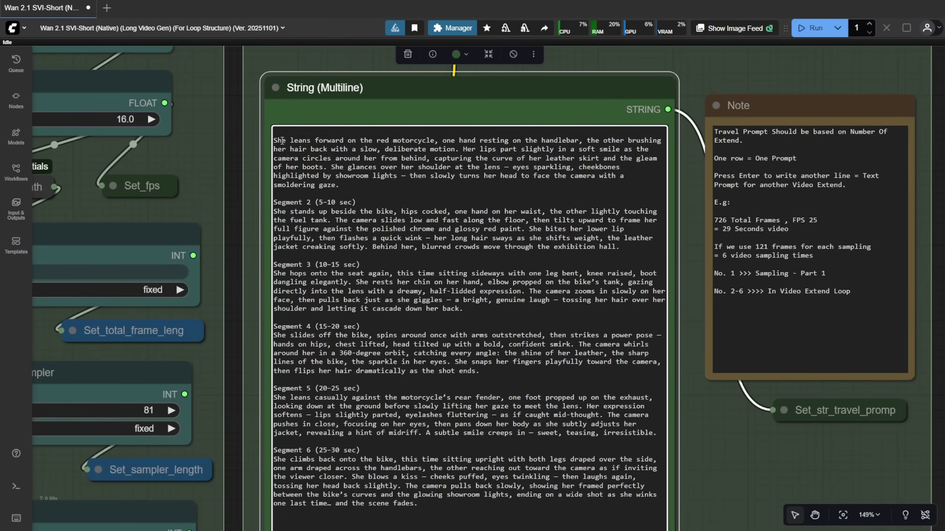
key(BackSpace)
drag(357, 189, 359, 179)
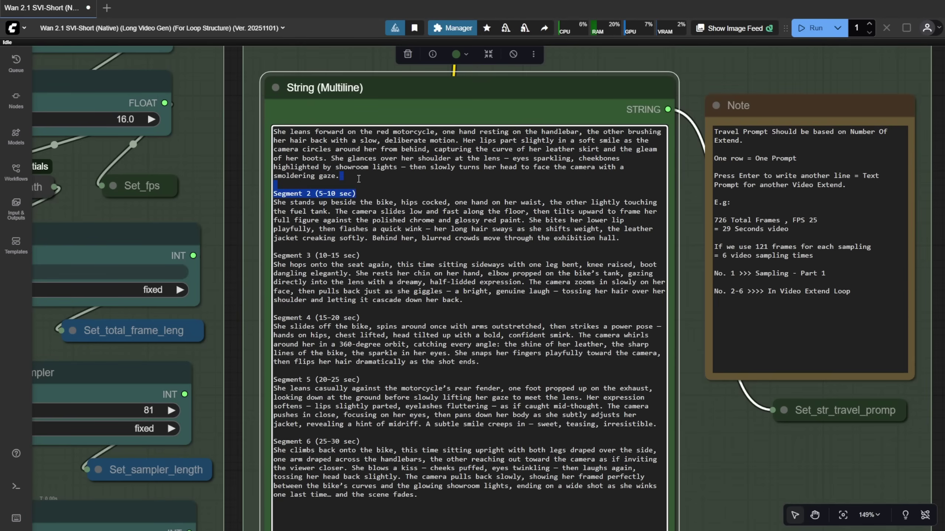
key(BackSpace)
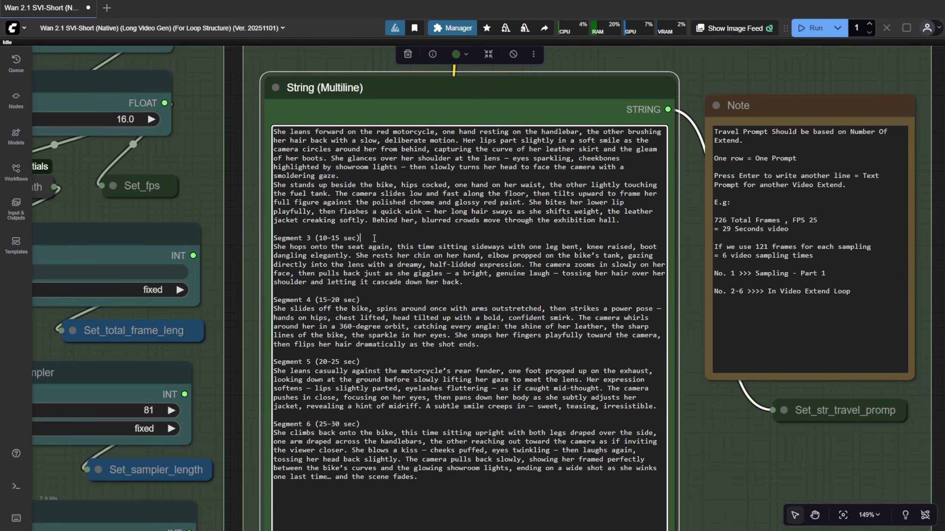
drag(375, 238, 357, 220)
key(BackSpace)
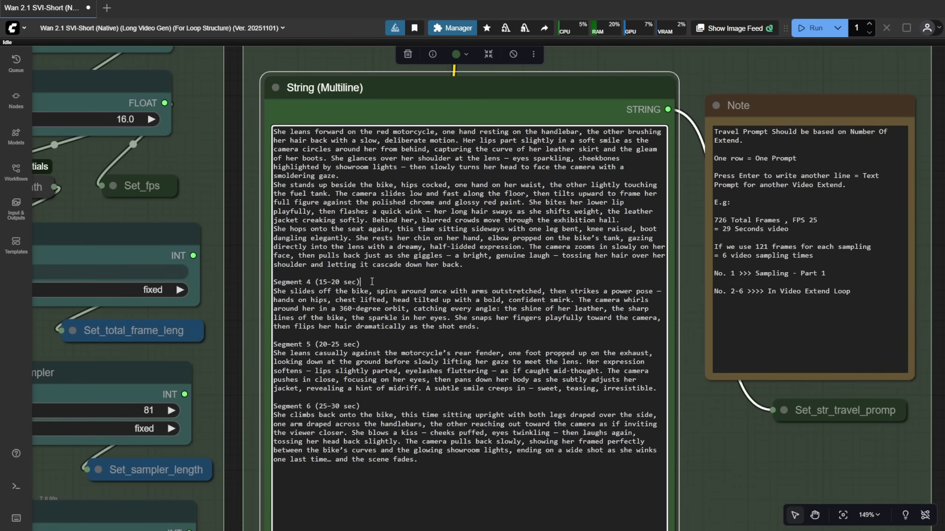
drag(371, 280, 348, 270)
key(BackSpace)
Delete the Segment 5 and 6 headings and the remaining blank lines from the prompt
drag(361, 327, 330, 318)
key(BackSpace)
key(BackSpace)
drag(368, 372, 359, 365)
key(BackSpace)
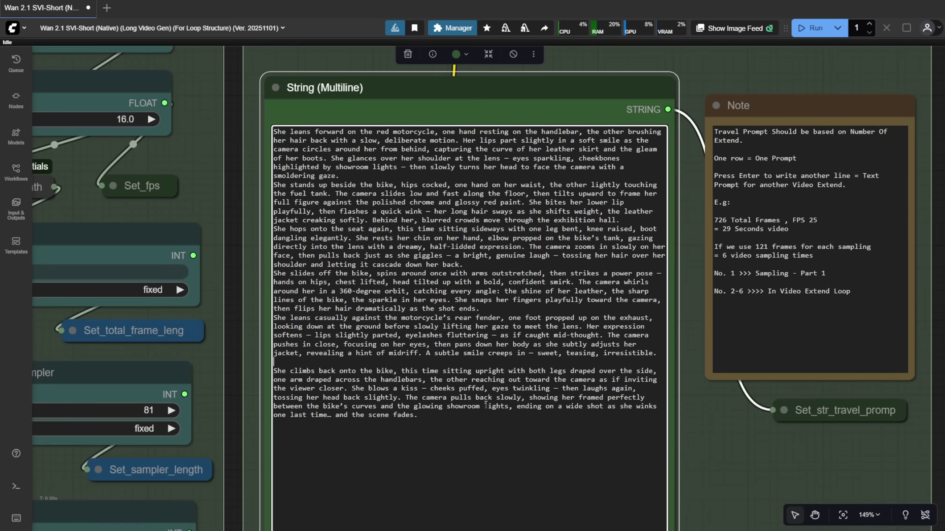
key(BackSpace)
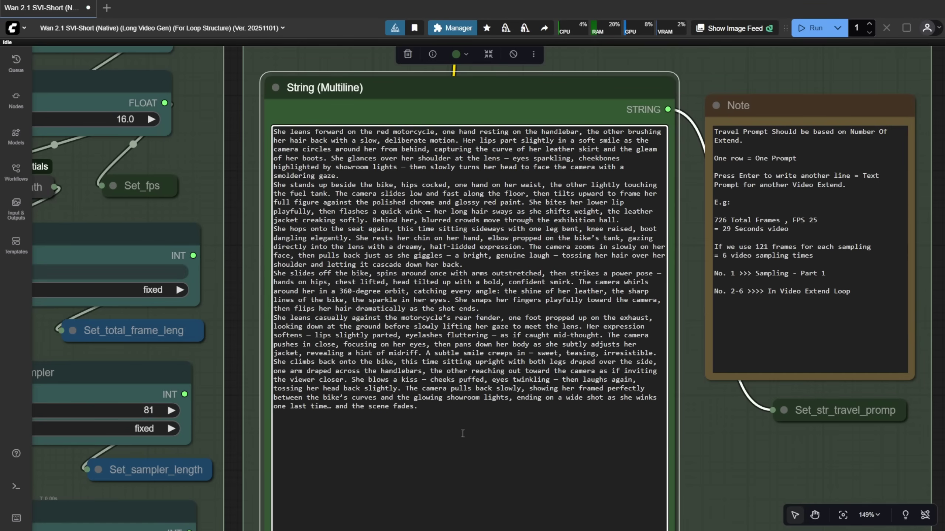
drag(418, 406, 273, 406)
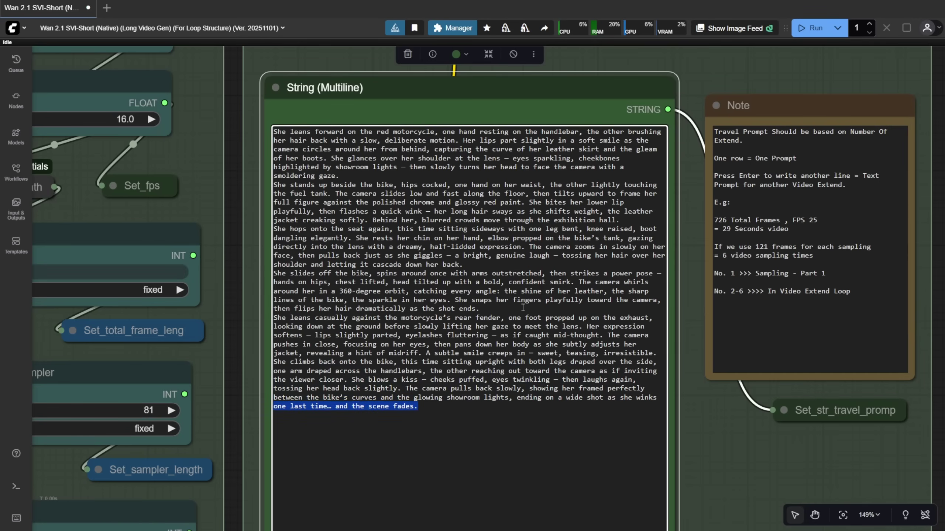
click(490, 308)
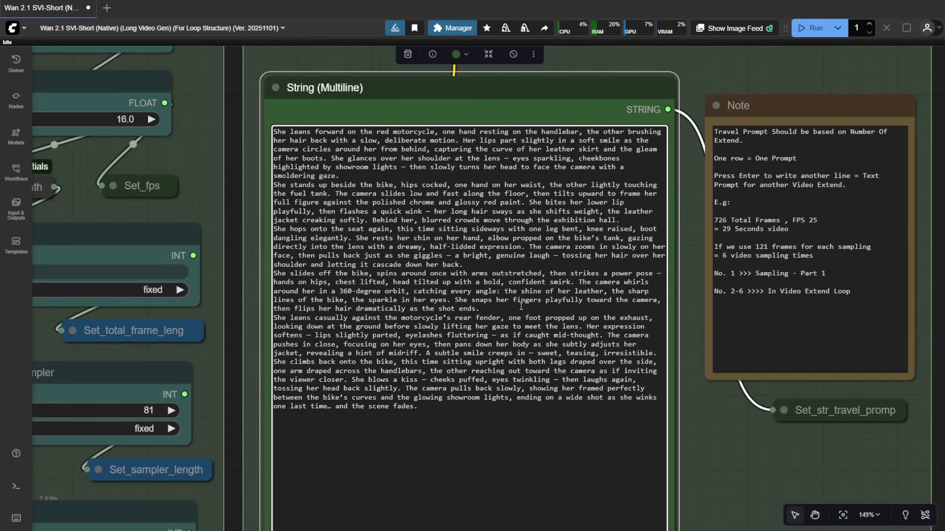
Set Total Seconds to 15
click(259, 158)
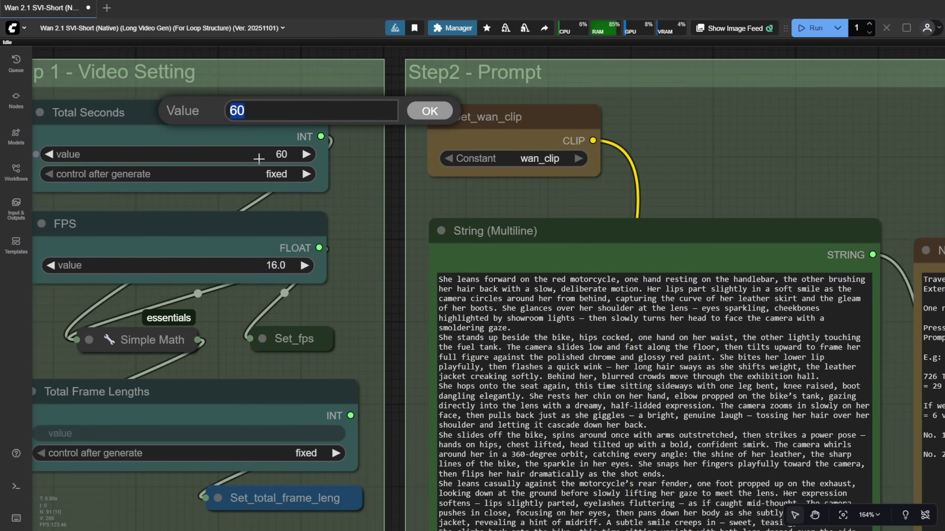
text(15)
key(Return)
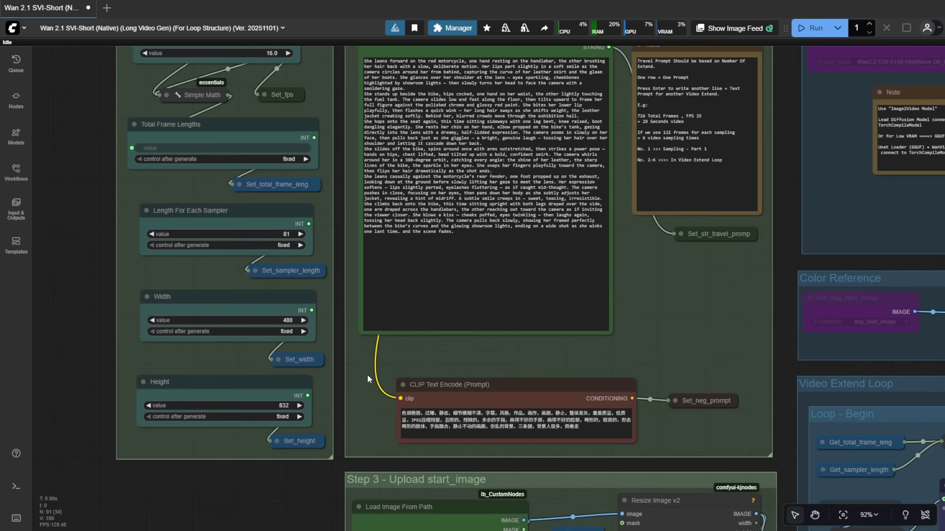
scroll(235, 219, down, 1)
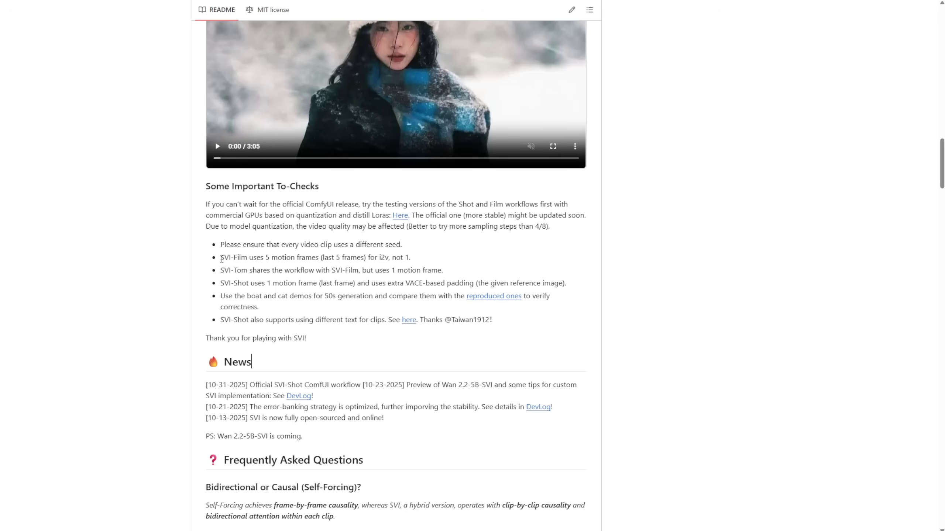
Highlight the README note 'SVI-Film uses 5 motion frames (last 5 frames)'
drag(221, 260, 296, 258)
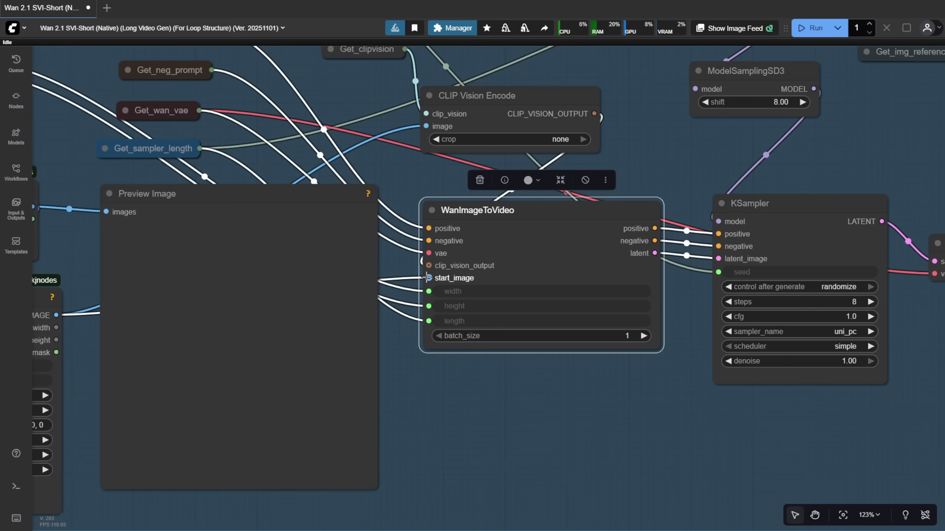
Connect the image to WanImageToVideo's start_image input
drag(427, 277, 430, 277)
Fit the whole workflow in view and queue it with Ctrl+Enter to generate
scroll(443, 283, up, 3)
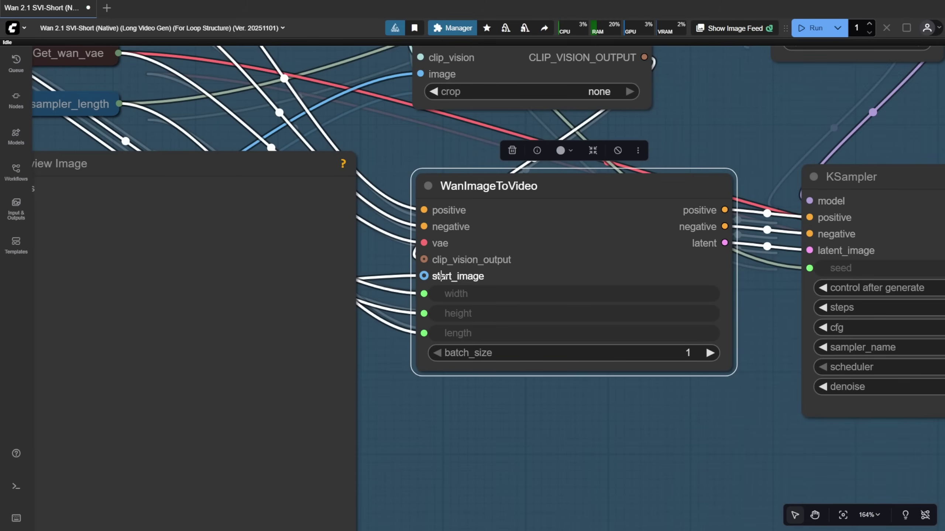
scroll(440, 276, down, 4)
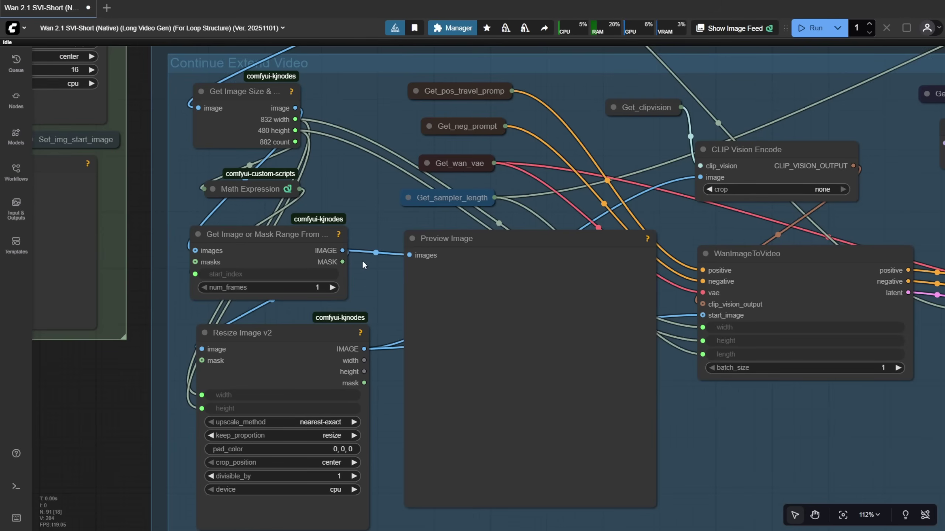
key(.)
key(ctrl+Return)
scroll(454, 428, up, 7)
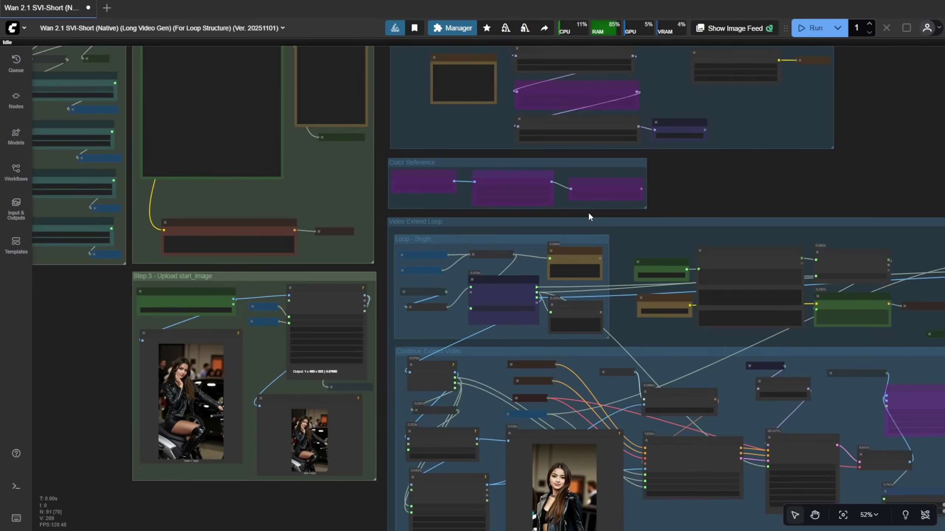
Zoom into the Step 3 group to check the uploaded start image
drag(709, 201, 707, 84)
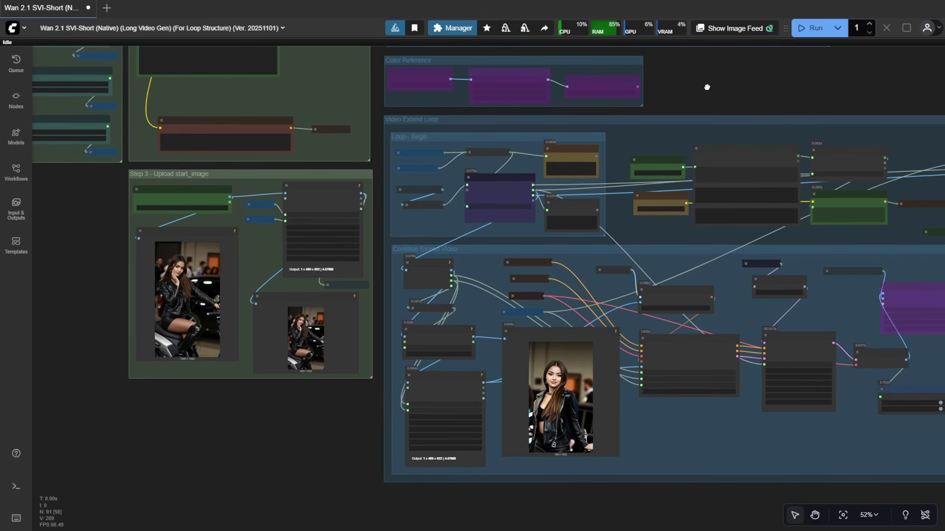
scroll(222, 309, up, 3)
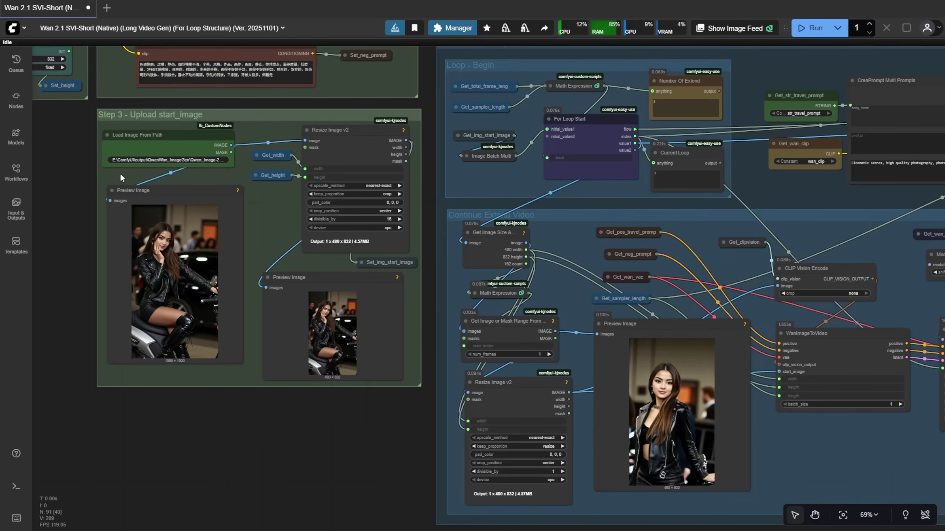
scroll(127, 175, up, 4)
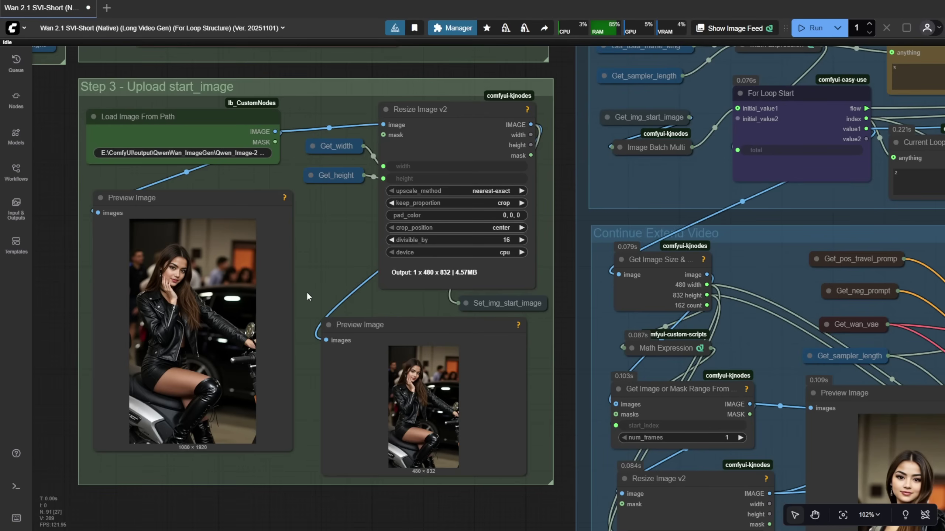
scroll(525, 513, down, 5)
Resume the stitched output preview on Video Combine and bring both output previews into view
scroll(449, 371, right, 10)
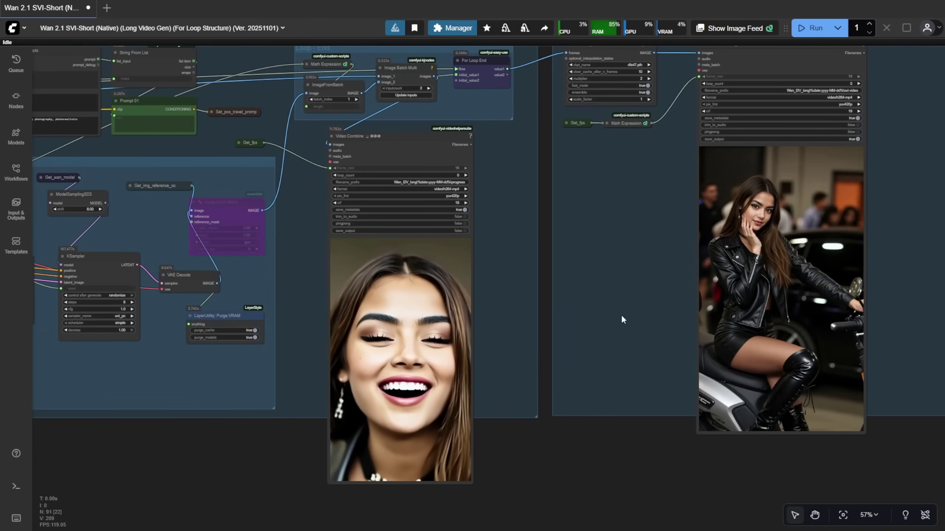
scroll(621, 312, right, 2)
right_click(725, 164)
click(763, 247)
drag(549, 250, 416, 283)
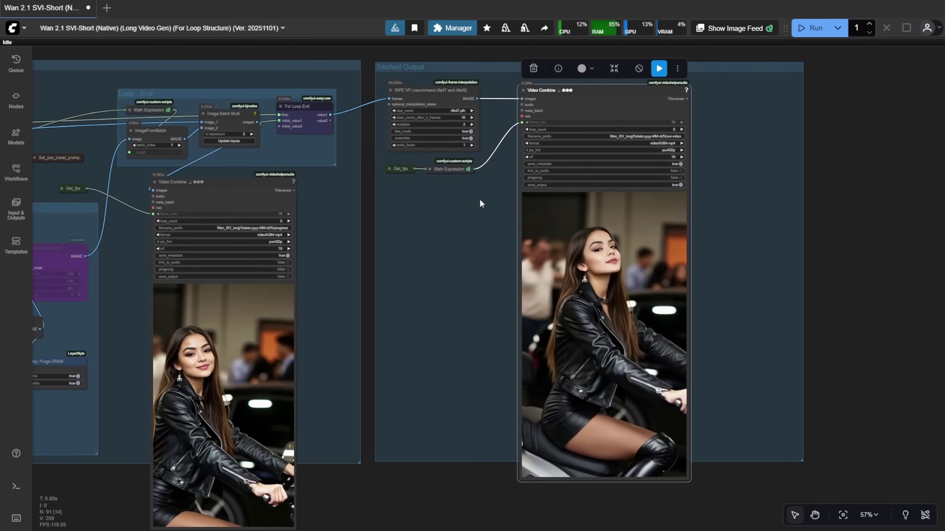
scroll(472, 193, up, 2)
scroll(482, 162, up, 5)
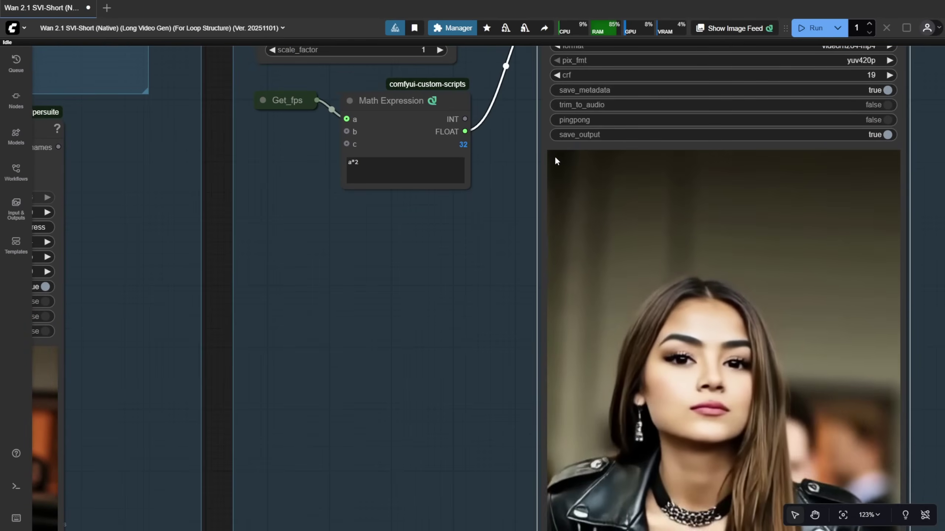
scroll(745, 351, down, 10)
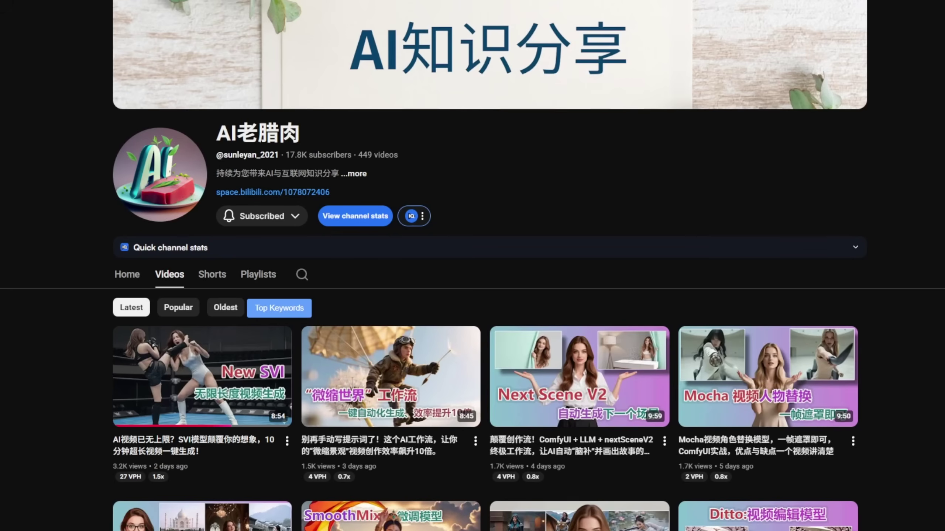
Enlarge the YouTube page and like the New SVI video, raising it to 107 likes
key(ctrl+plus)
scroll(472, 265, down, 5)
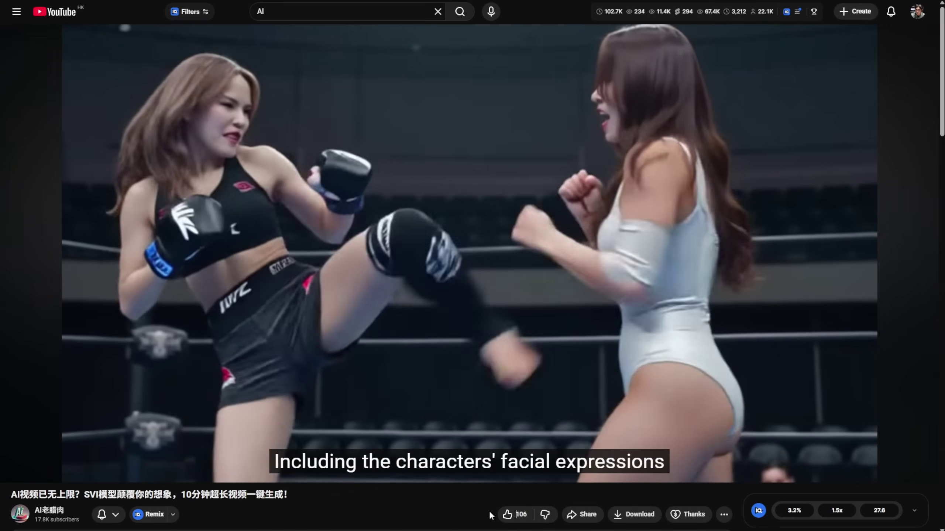
click(507, 514)
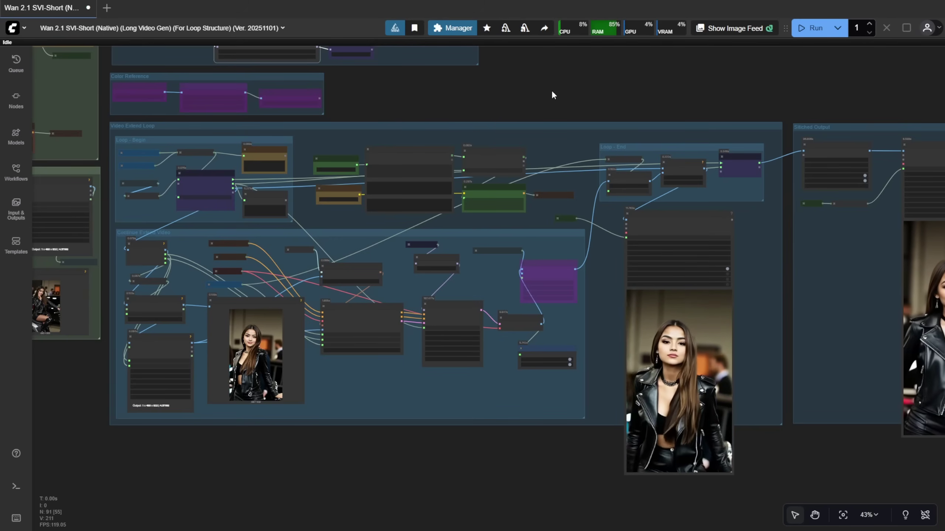
Set LoraLoaderModelOnly's lora_name to svi-film-transitions_lora_rank_128_fp16
scroll(554, 112, up, 10)
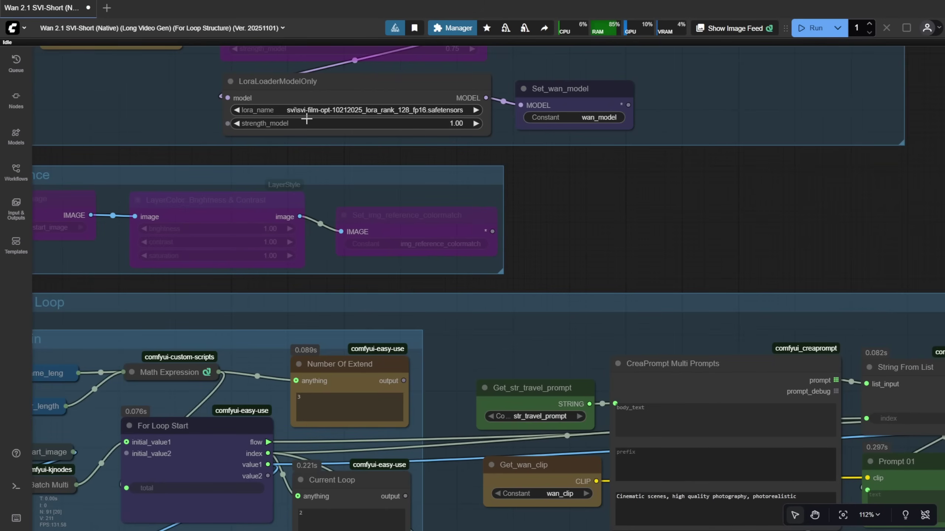
click(319, 111)
text(svi)
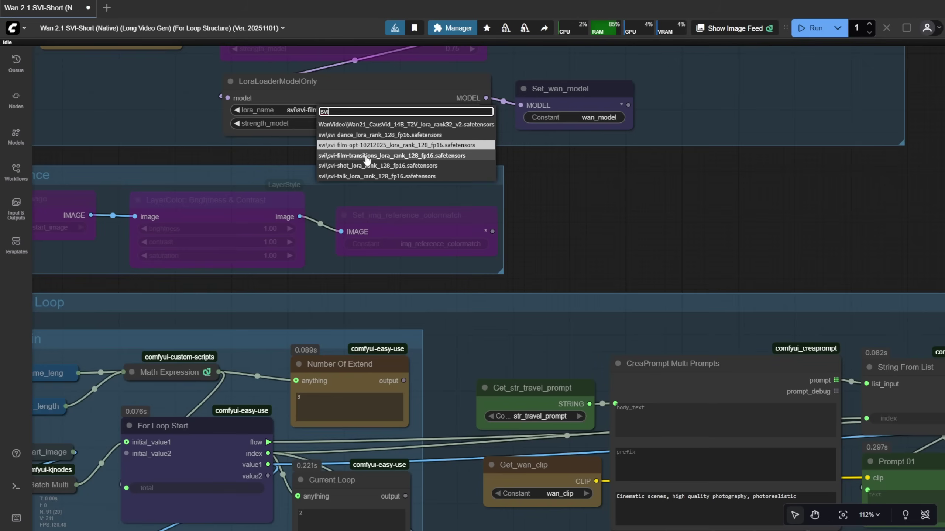
click(373, 156)
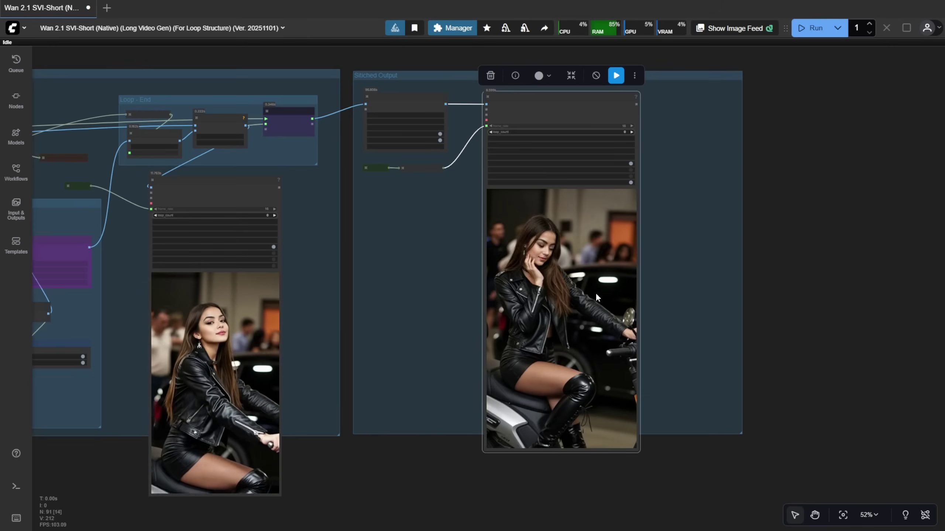
Pan over to the SVI - Film output preview and back to the LoRA loader nodes
drag(862, 135, 622, 155)
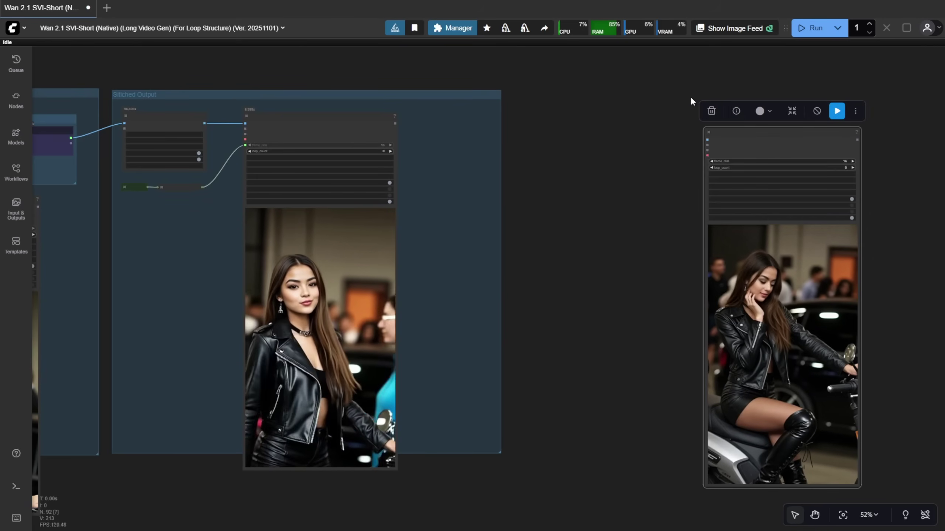
scroll(683, 94, up, 5)
scroll(392, 222, down, 3)
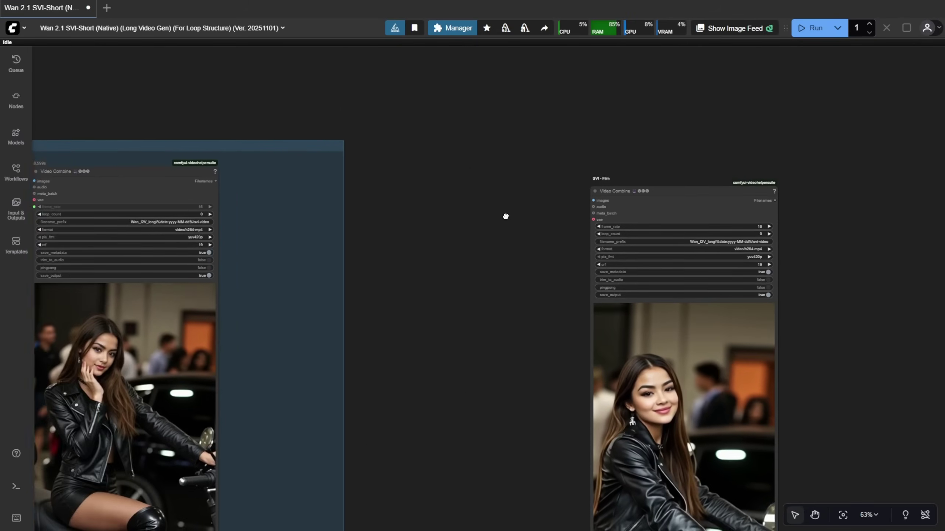
drag(518, 213, 749, 192)
scroll(463, 130, up, 5)
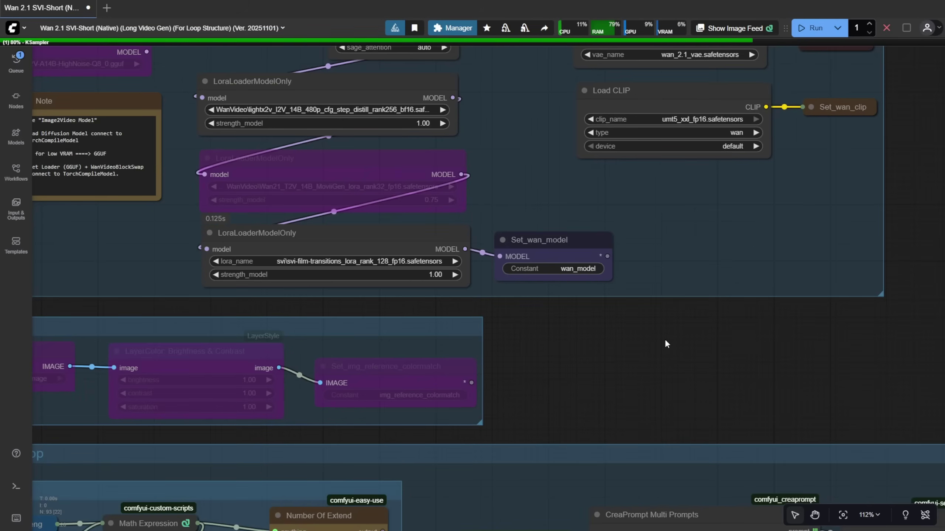
scroll(664, 340, down, 5)
scroll(663, 339, down, 1)
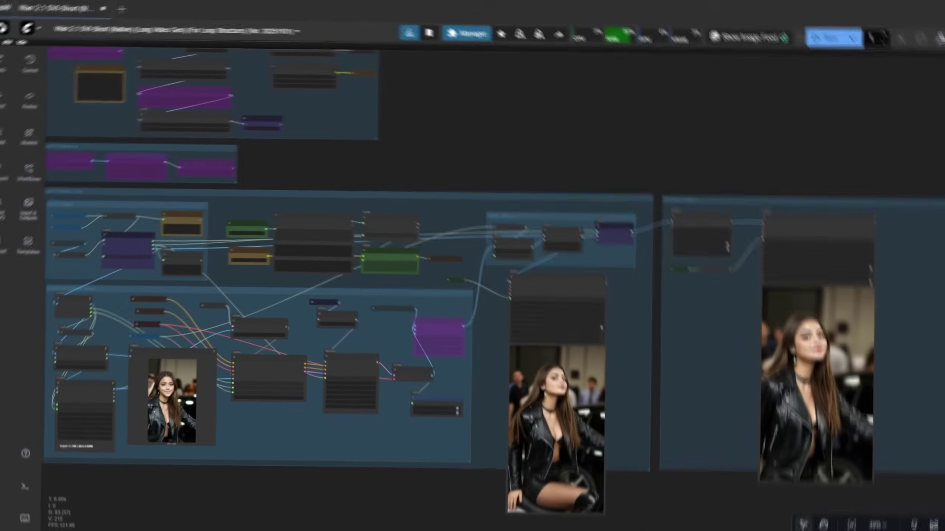
Show both output nodes side by side, placing the SVI - Film Transition label above the left one
scroll(668, 328, up, 3)
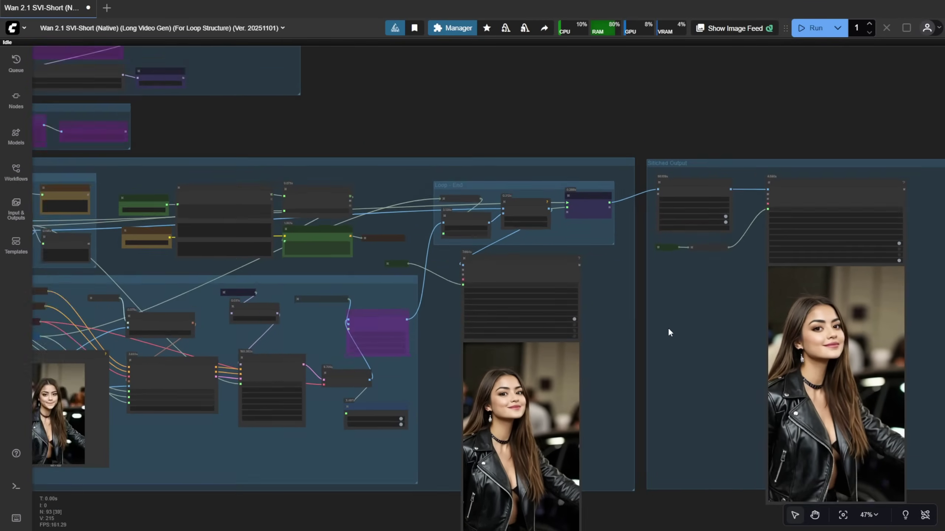
scroll(668, 327, up, 1)
drag(675, 342, 347, 272)
scroll(373, 93, up, 5)
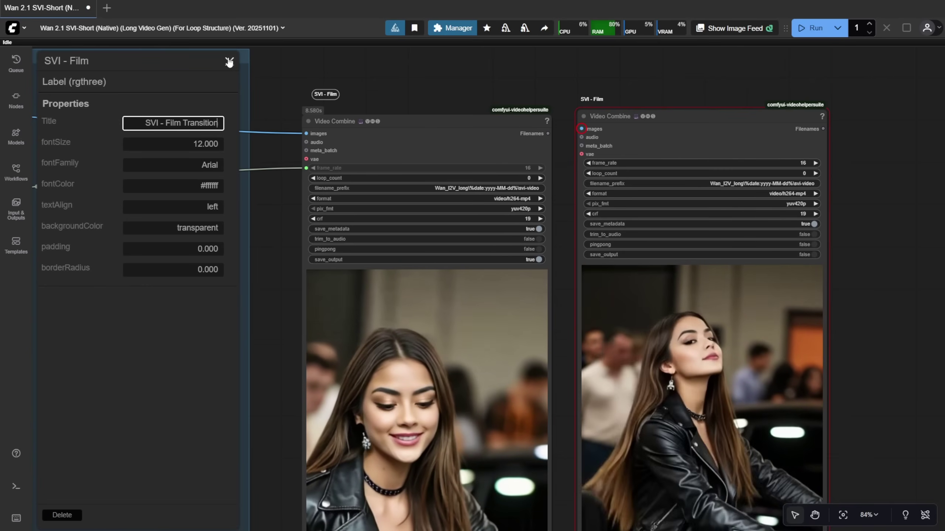
click(229, 61)
scroll(325, 94, up, 4)
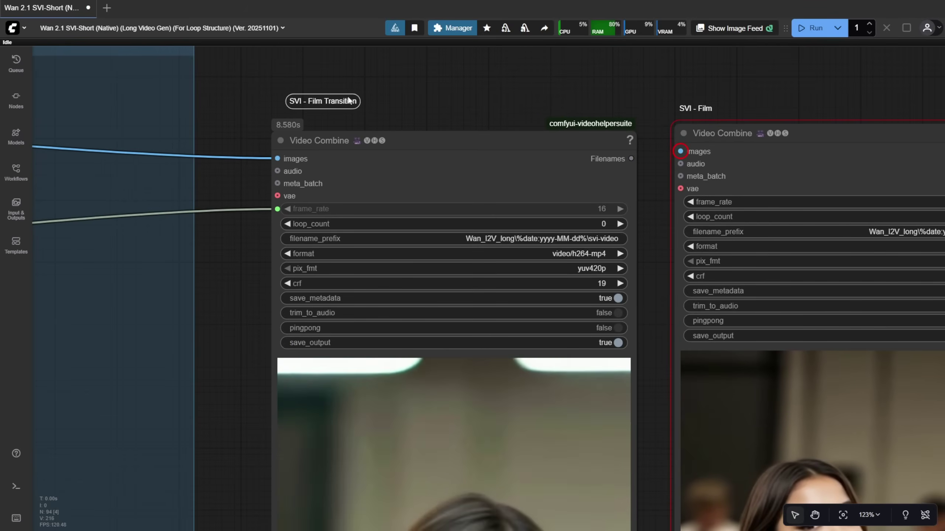
drag(345, 101, 368, 116)
click(592, 100)
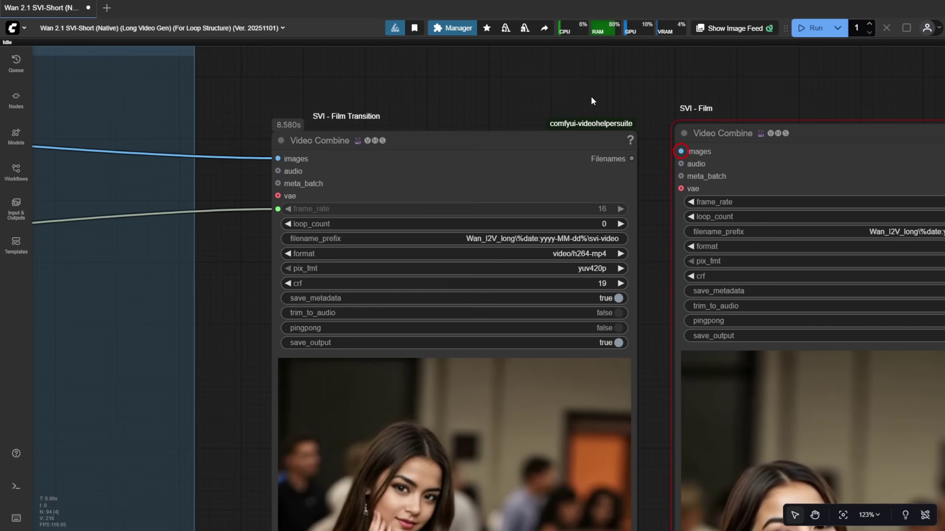
Nudge the SVI - Film Transition output node left, recentred beside the SVI - Film output
scroll(592, 100, down, 6)
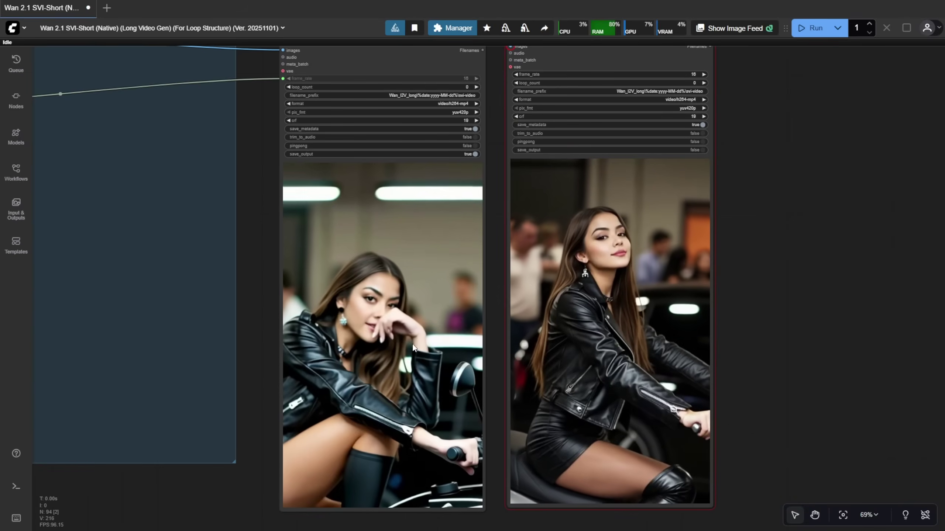
scroll(359, 335, down, 2)
scroll(420, 334, up, 2)
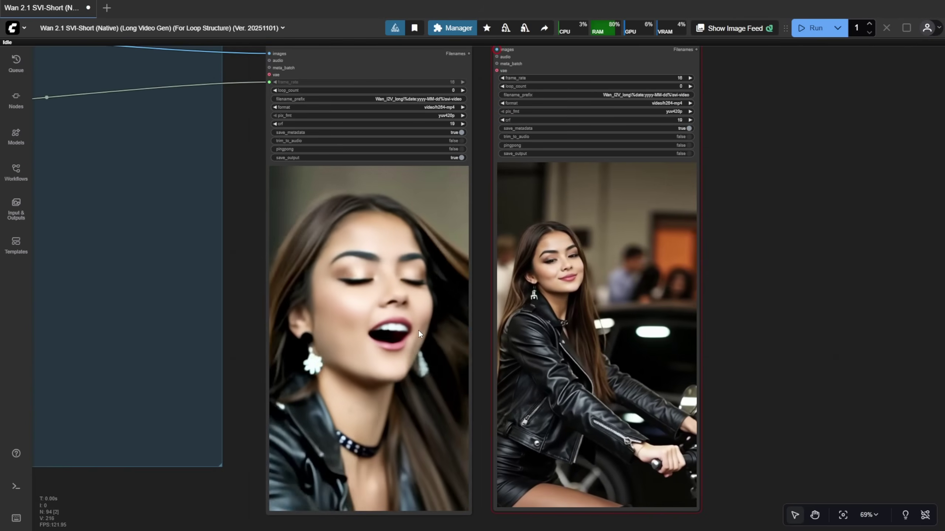
scroll(417, 329, down, 1)
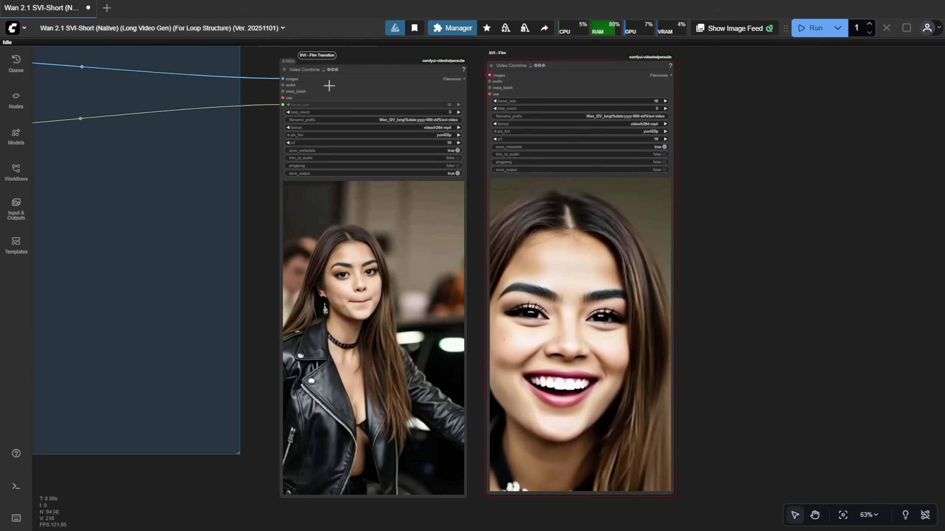
drag(259, 135, 274, 169)
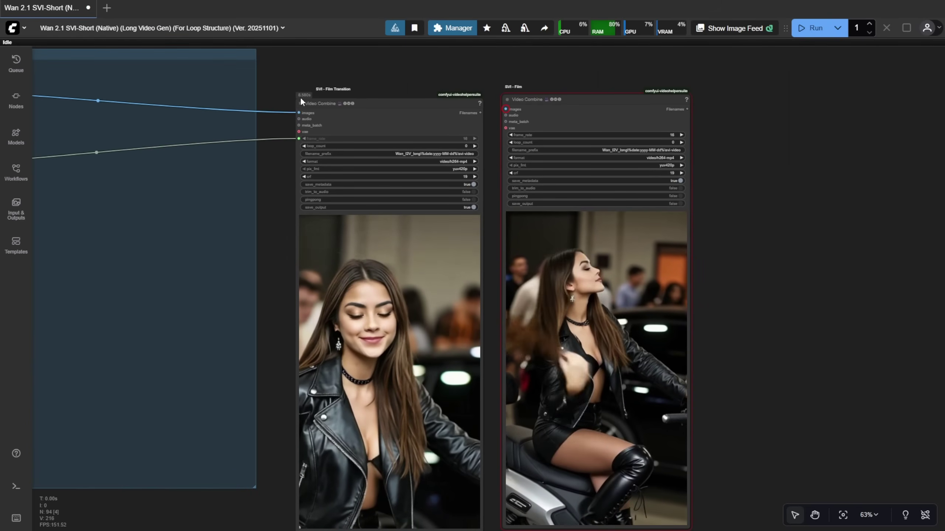
double_click(331, 89)
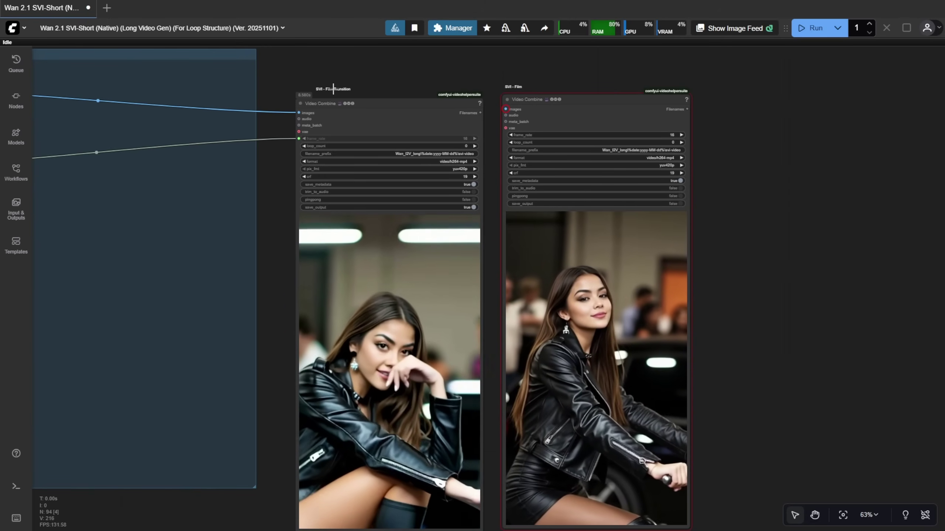
drag(358, 104, 338, 103)
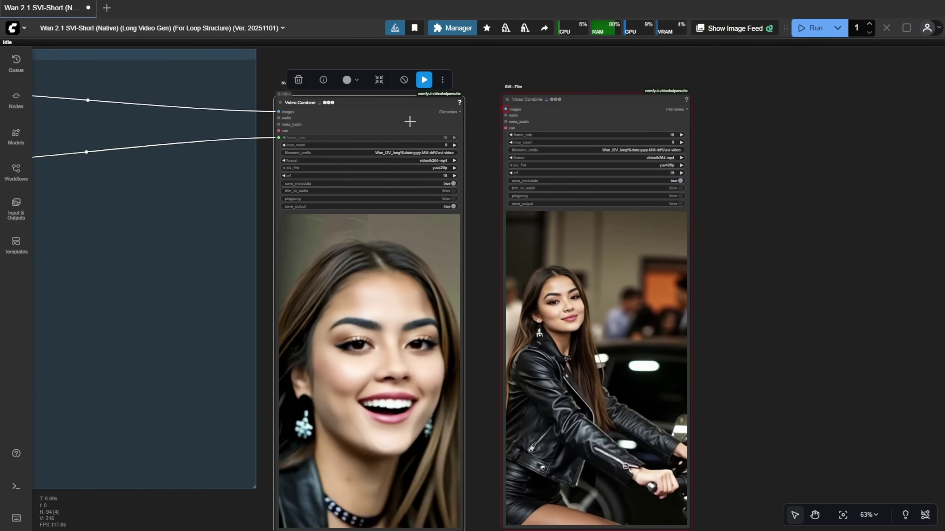
click(544, 84)
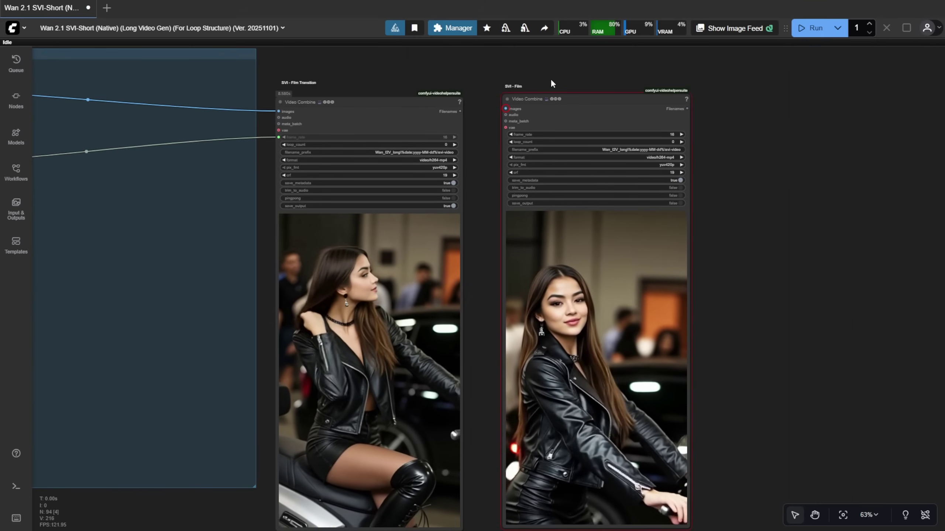
drag(551, 82, 474, 71)
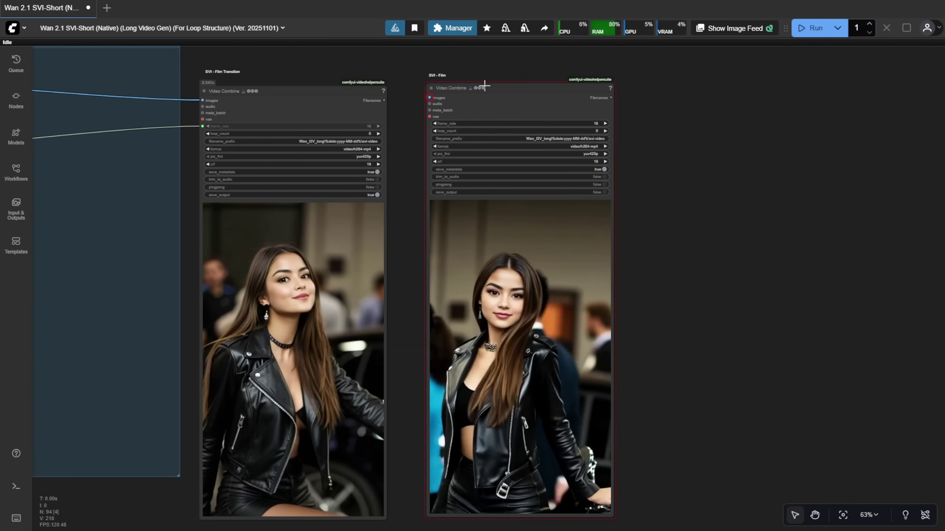
Pan across the Loop - Begin / Continue Extend Video groups, zooming out to Loop - End and Video Combine
mouse_move(690, 200)
mouse_down()
mouse_move(670, 165)
mouse_move(679, 190)
mouse_up()
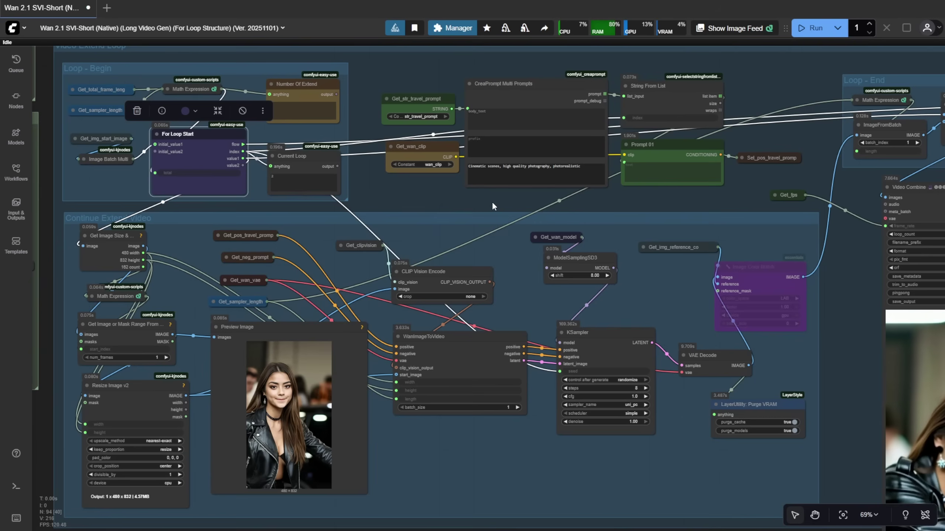
drag(493, 204, 439, 172)
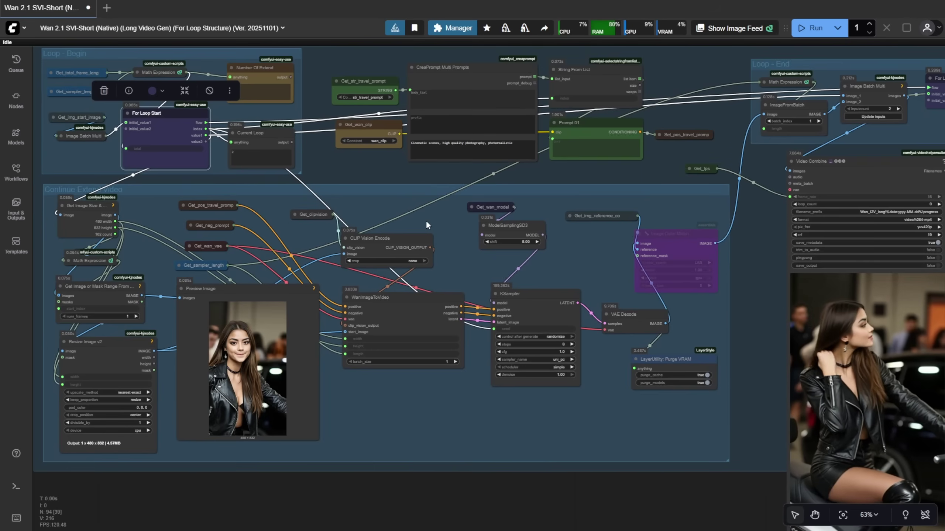
scroll(425, 220, down, 1)
scroll(352, 467, down, 2)
scroll(352, 467, right, 5)
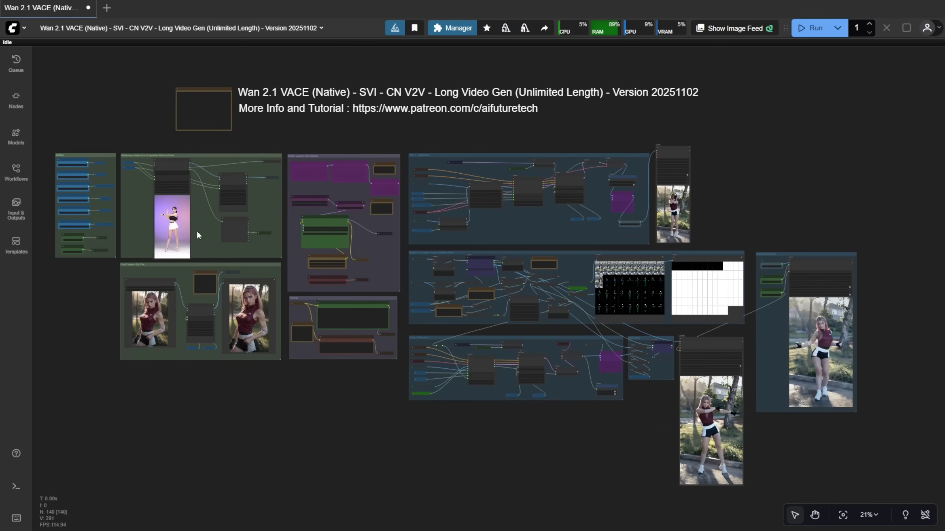
Zoom into the Power Lora Loader holding lightx2v, svi-dance and FusionX LoRAs at 1.00
scroll(303, 395, up, 6)
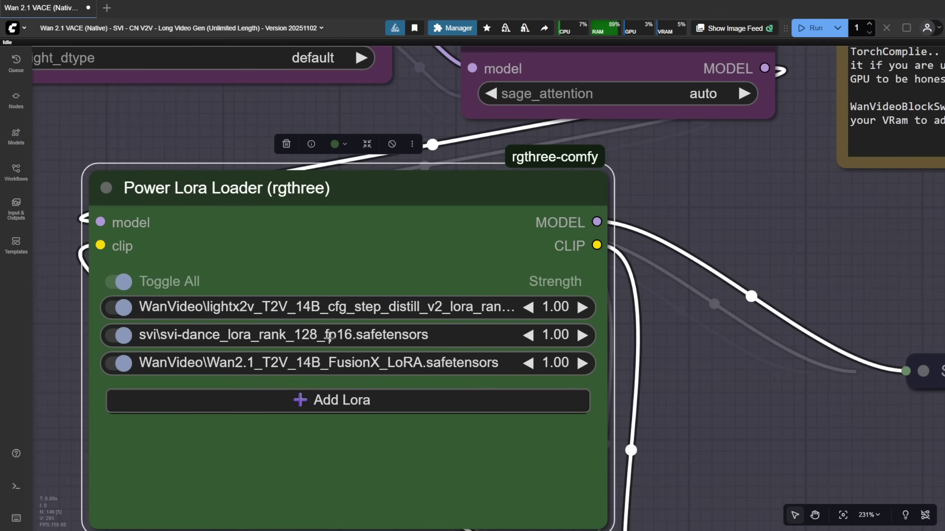
Toggle off the Wan2.1_T2V_14B_FusionX_LoRA row in Power Lora Loader
scroll(305, 452, down, 2)
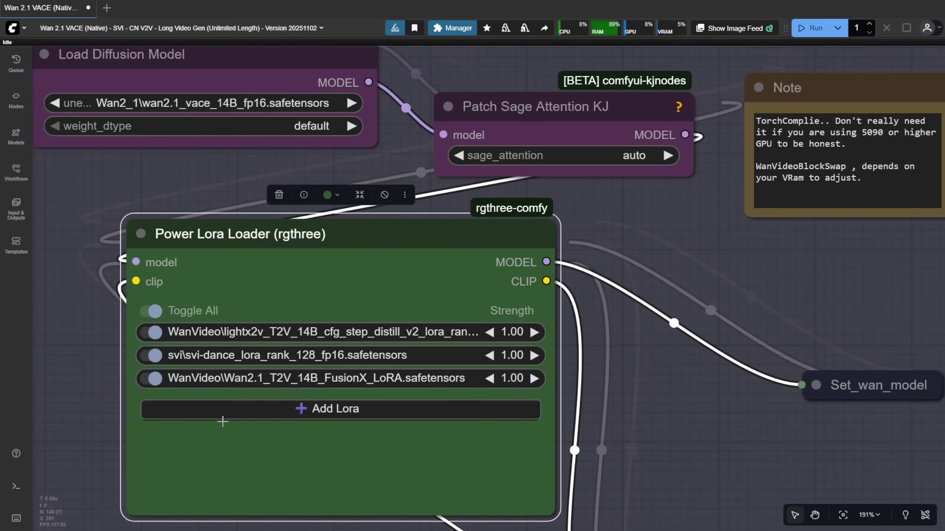
click(149, 378)
scroll(173, 361, up, 2)
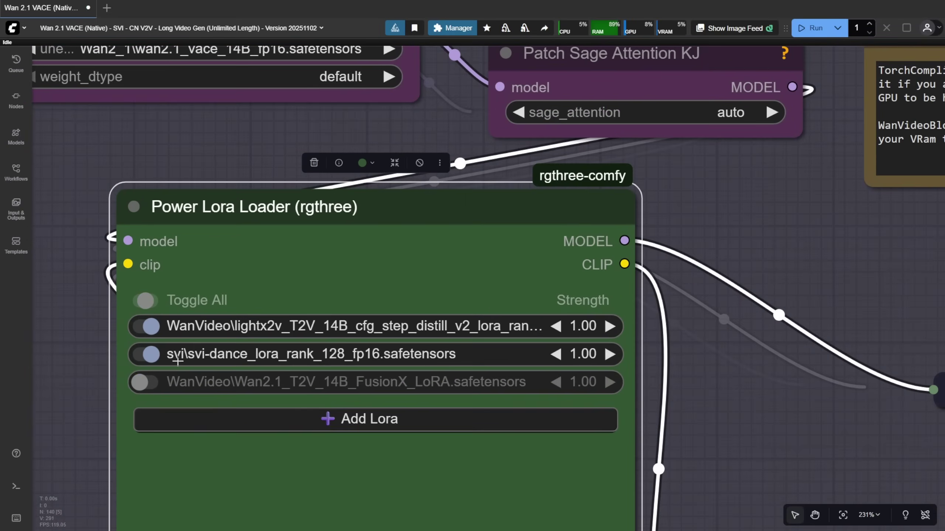
scroll(206, 358, up, 3)
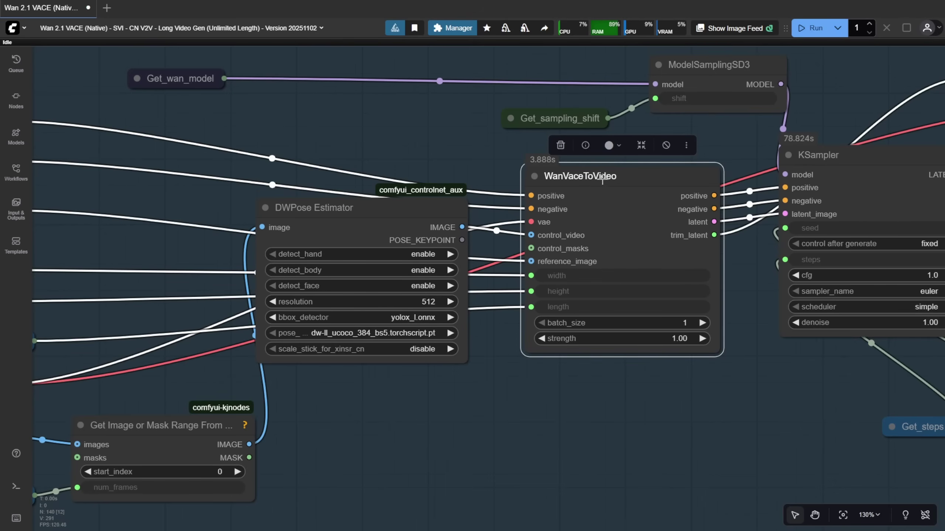
Place Get_steps beneath the KSampler with Get_seed beside it
scroll(738, 420, down, 1)
drag(739, 421, 375, 432)
click(450, 184)
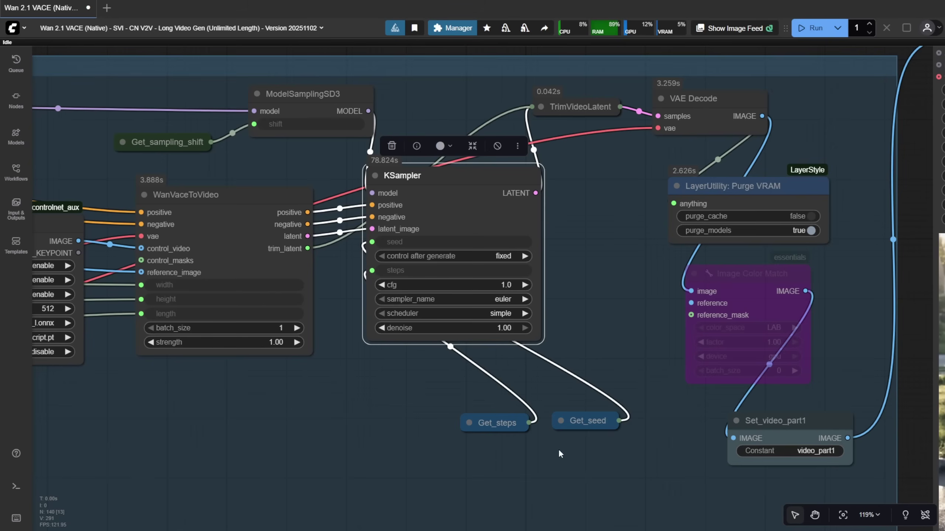
drag(499, 427, 411, 431)
drag(557, 414, 441, 389)
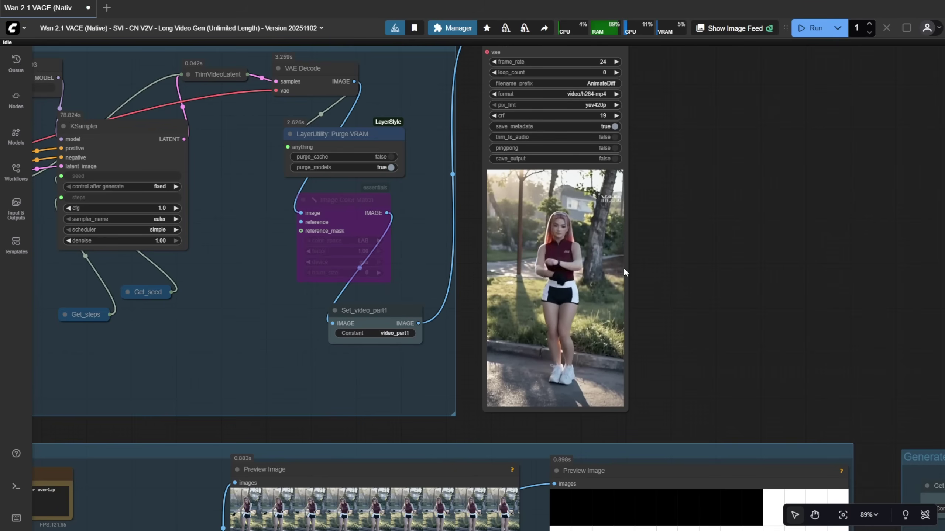
scroll(623, 267, up, 4)
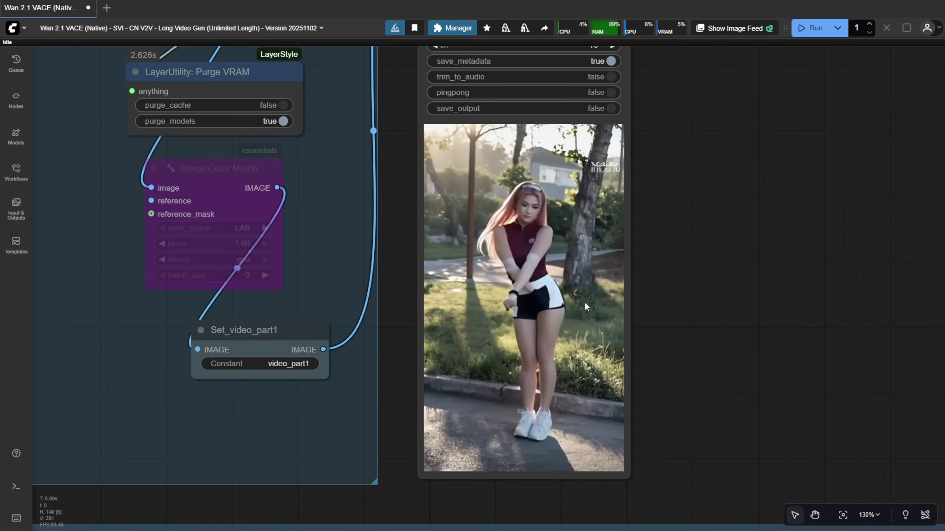
View the Generated Video preview of the dance, then zoom out toward First Frame - By File
scroll(536, 361, down, 6)
drag(695, 318, 673, 294)
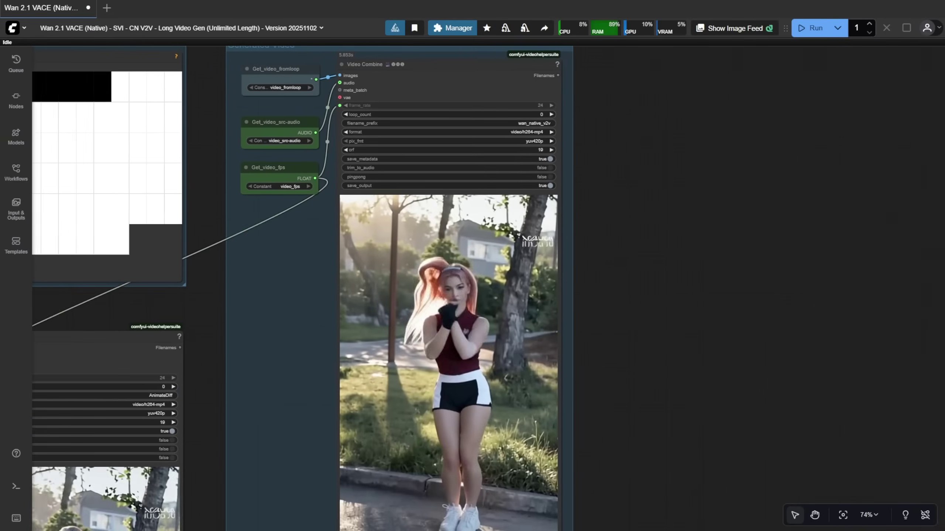
drag(697, 278, 710, 173)
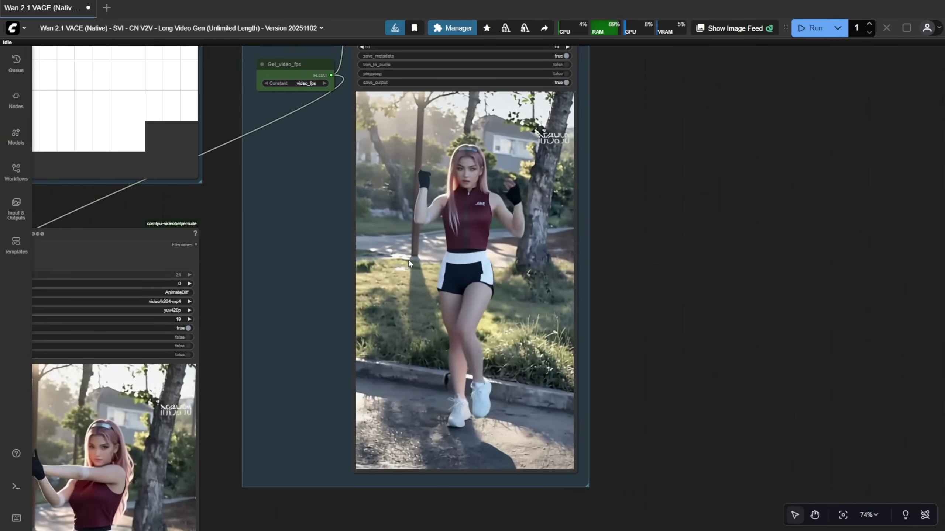
scroll(408, 255, down, 2)
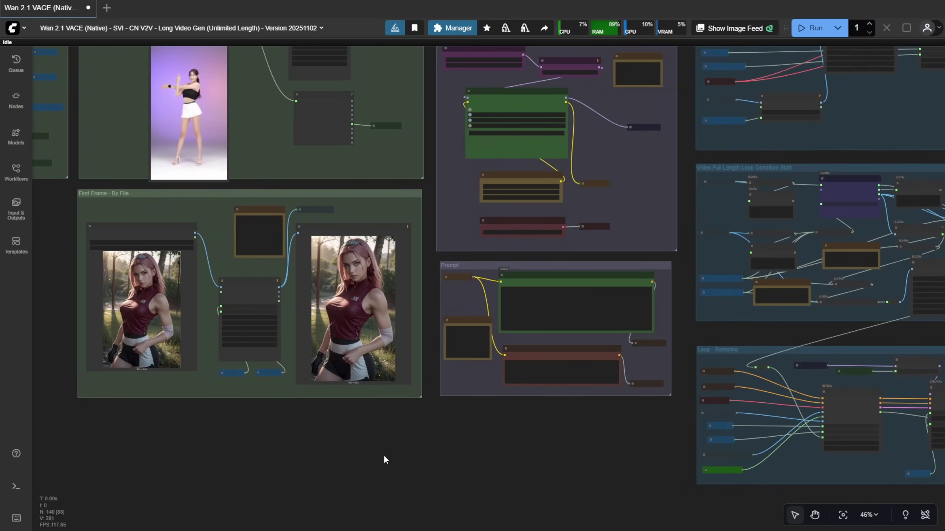
Frame the End Loop video output and the Generated Video preview together, zooming in slightly
scroll(384, 454, up, 3)
scroll(408, 237, down, 4)
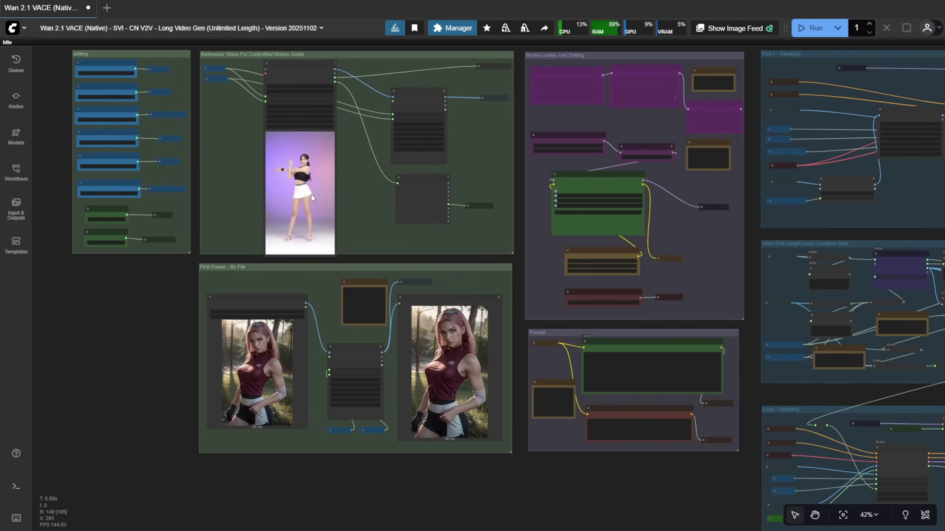
drag(621, 485, 63, 378)
drag(625, 446, 309, 400)
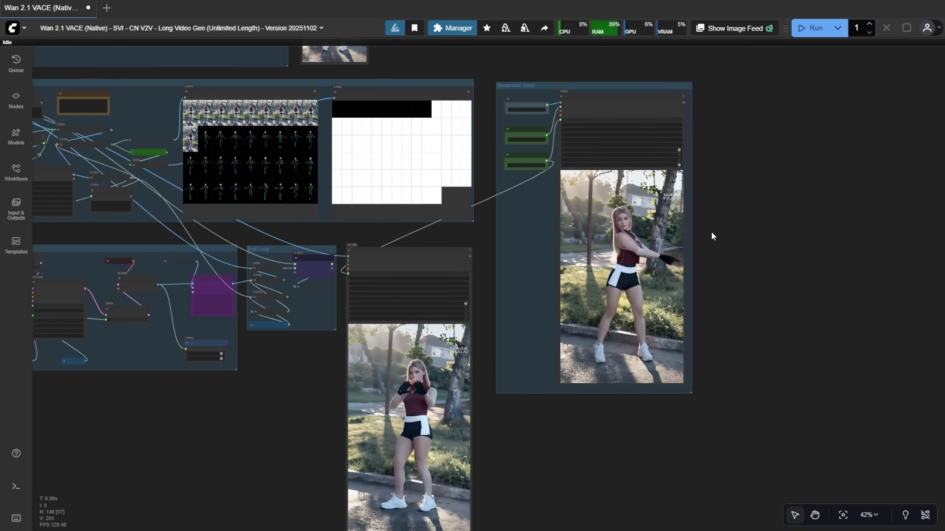
scroll(711, 233, up, 3)
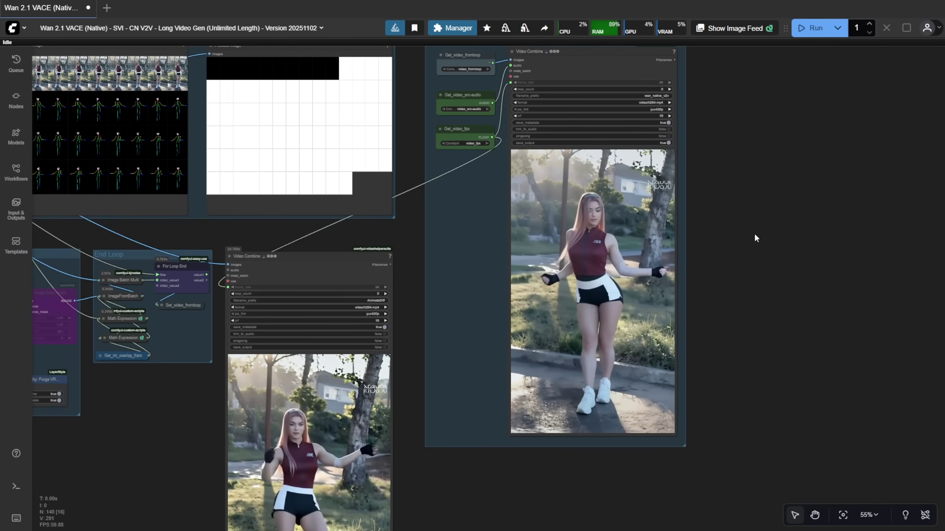
Zoom into the End Loop group and select its Image Color Match node to inspect it
scroll(754, 234, down, 1)
drag(422, 399, 600, 347)
scroll(314, 292, up, 7)
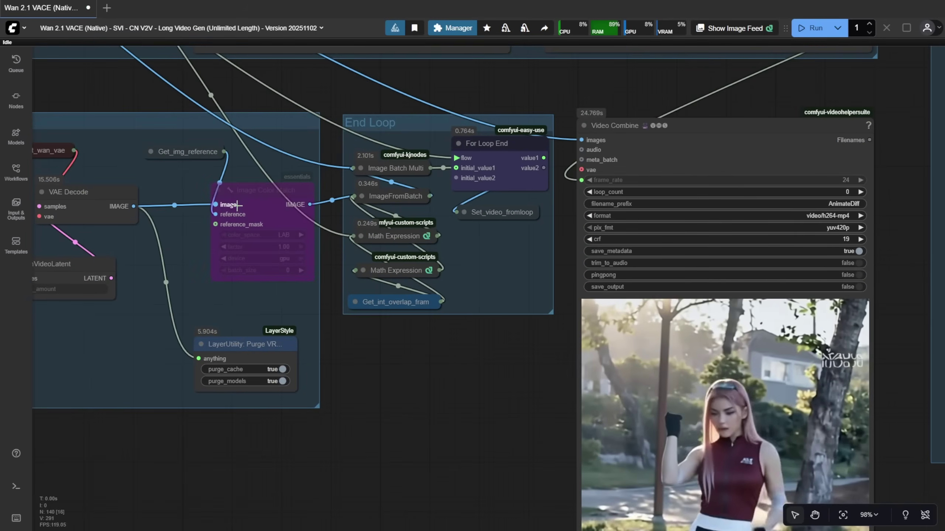
click(230, 205)
scroll(404, 454, down, 3)
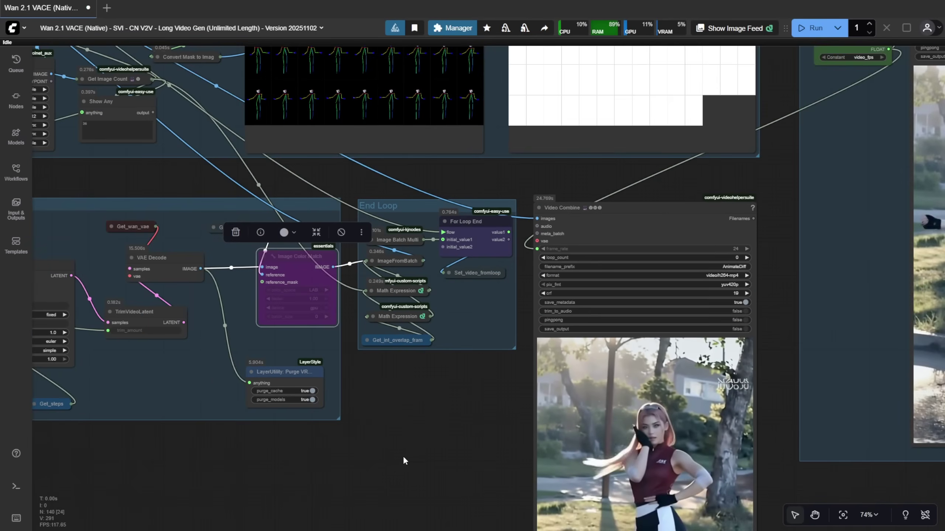
click(407, 452)
Compare the pose preview and loop video with the final Video Combine output, then return to the upper groups
drag(407, 436, 498, 456)
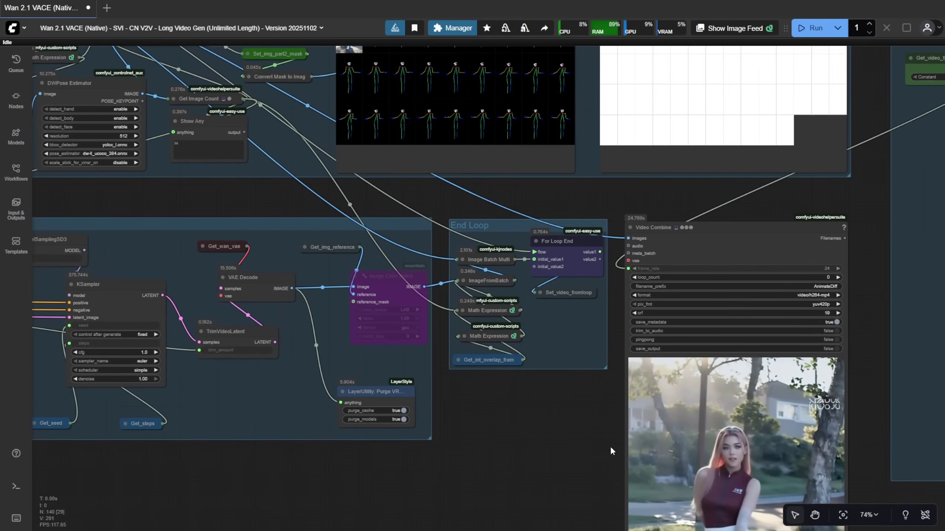
scroll(657, 250, down, 3)
scroll(657, 249, right, 5)
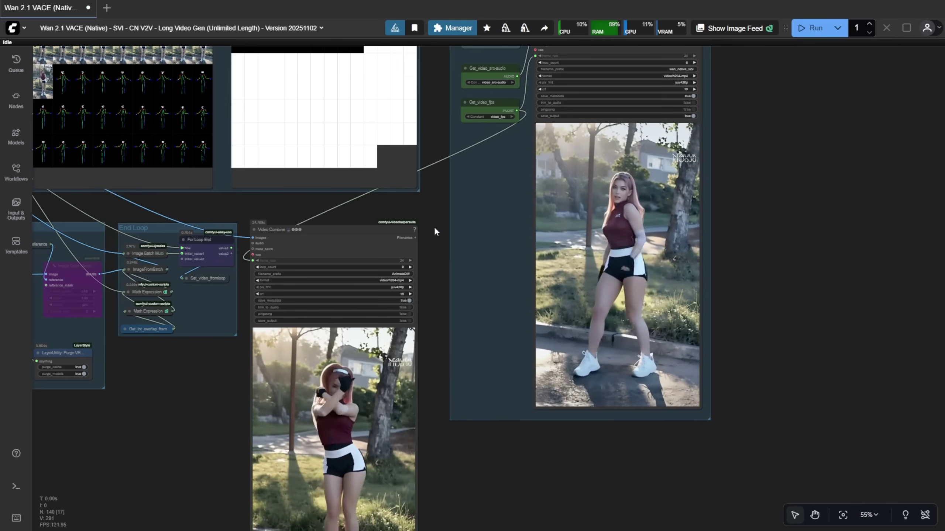
drag(458, 233, 552, 272)
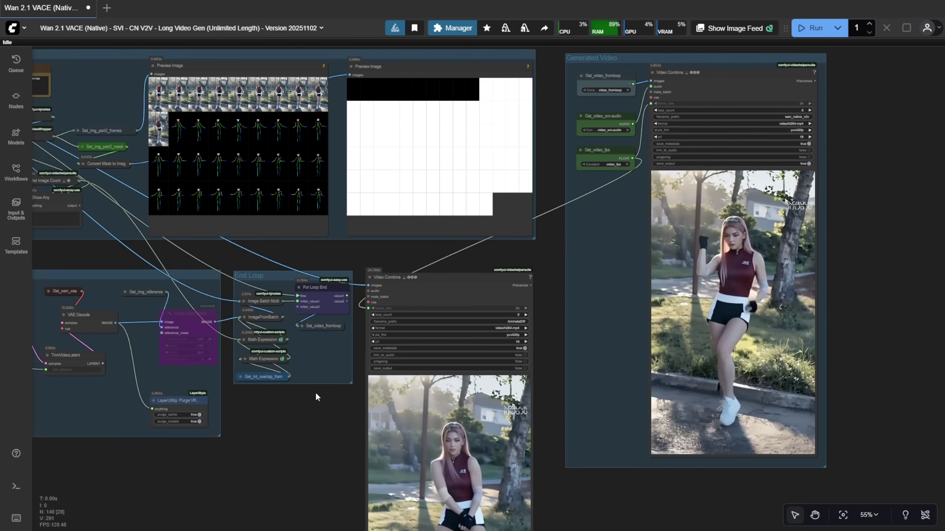
key(1)
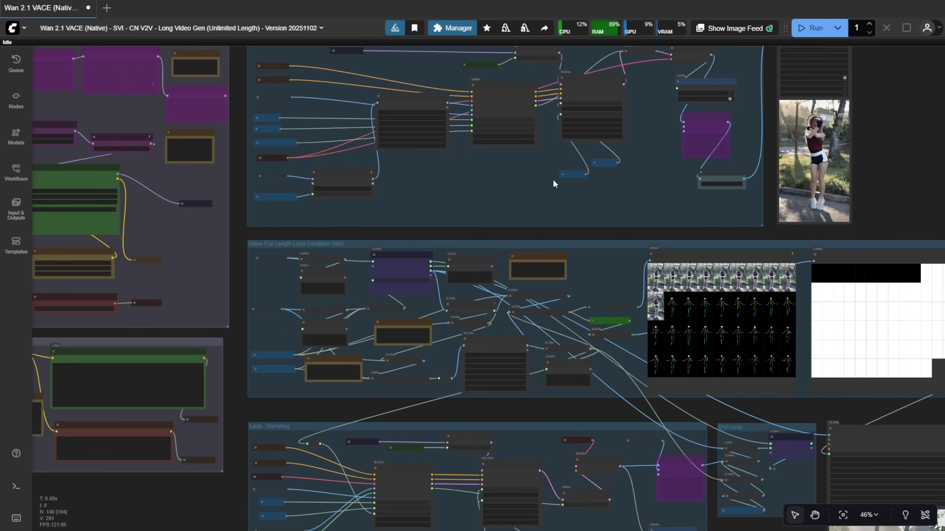
scroll(465, 224, up, 6)
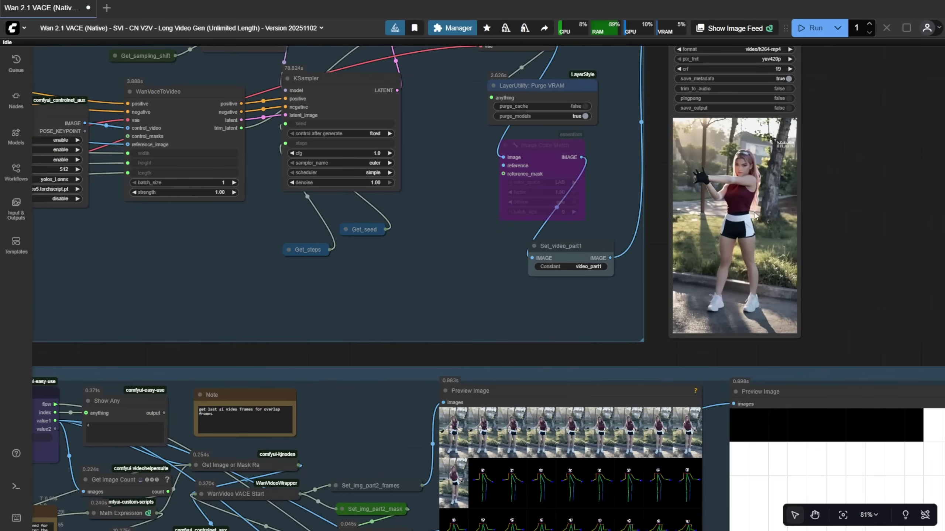
scroll(402, 281, down, 7)
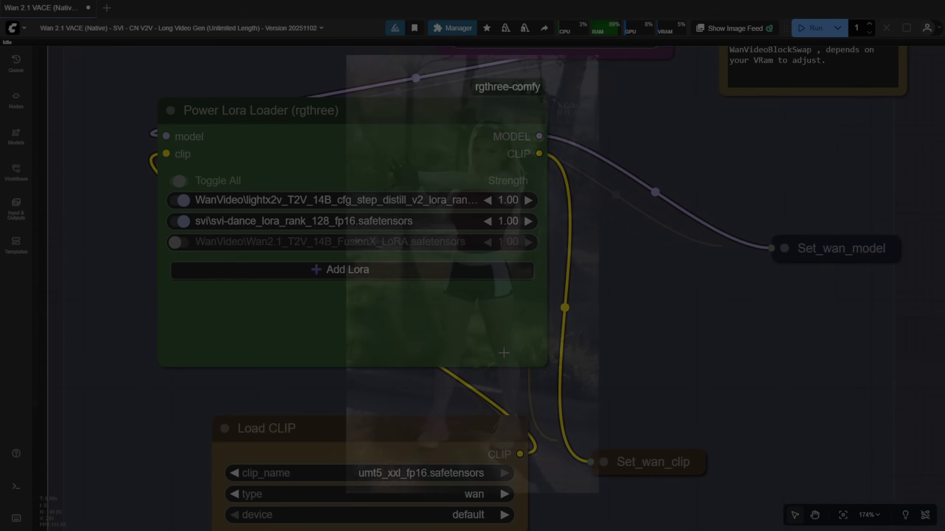
scroll(501, 346, down, 6)
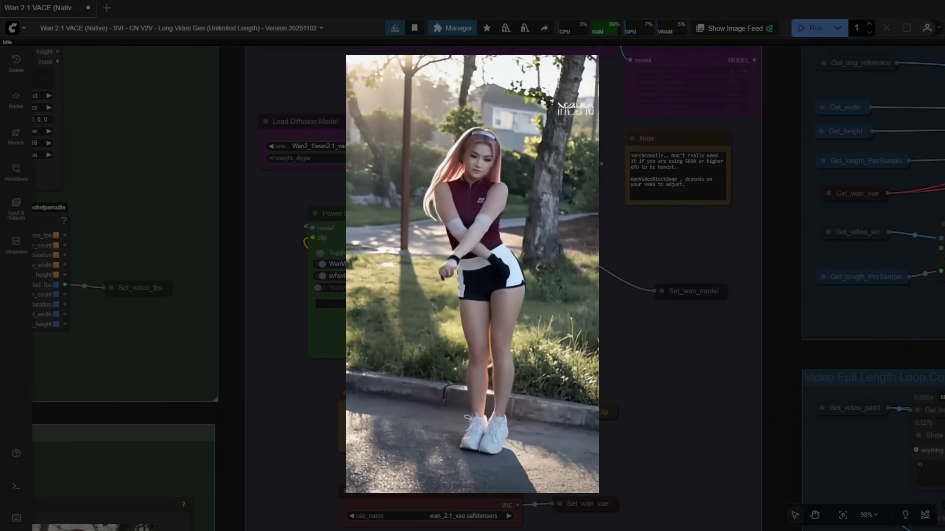
scroll(687, 148, down, 13)
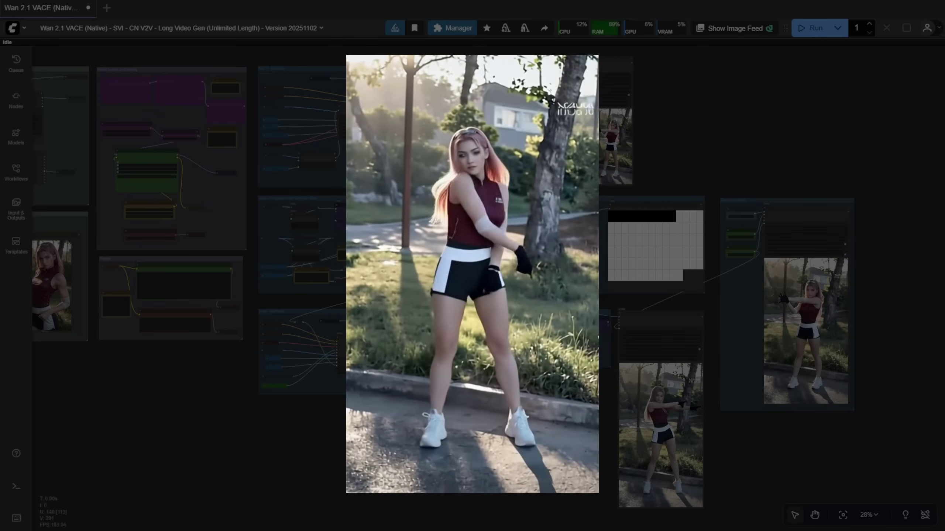